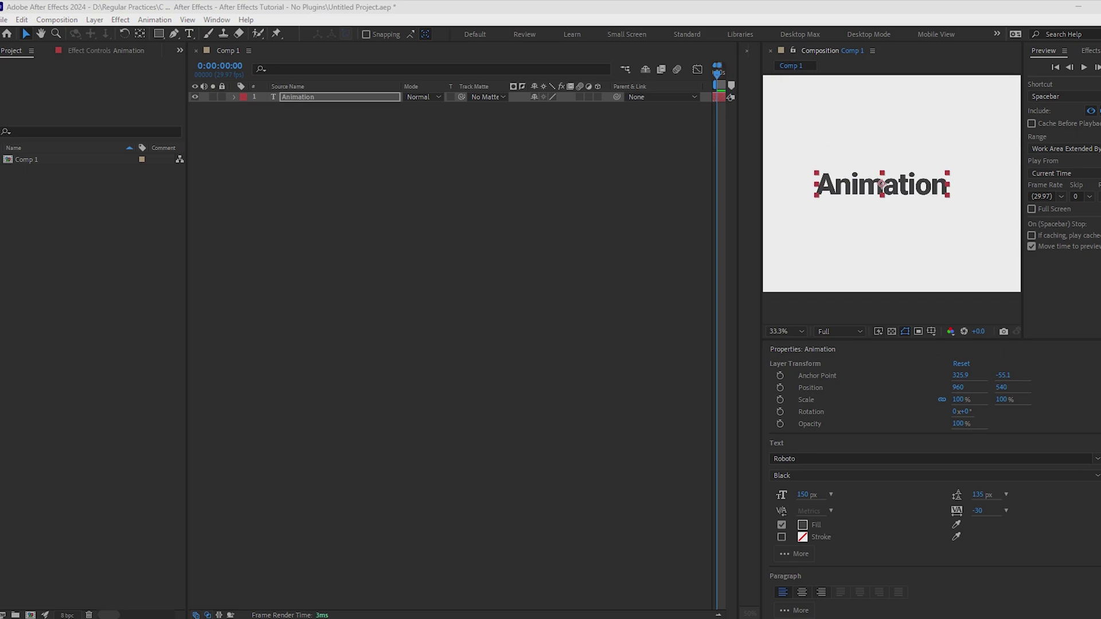
Duplicate the "Animation" text layer and lock the original.
{"action": "left_click", "coordinate": [581, 340]}
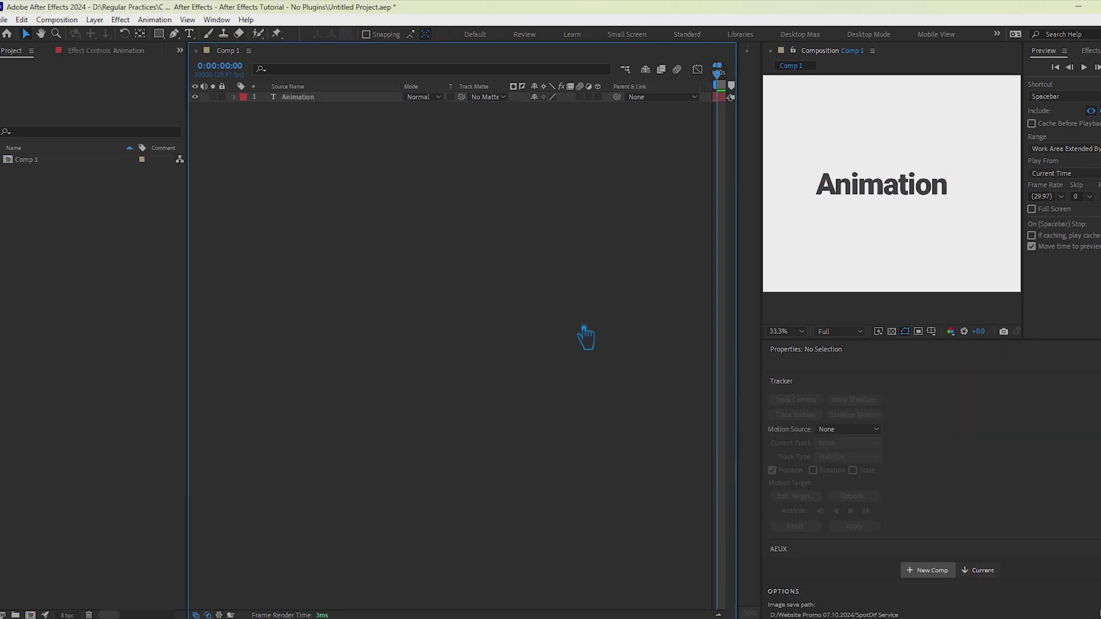
{"action": "left_click", "coordinate": [901, 204]}
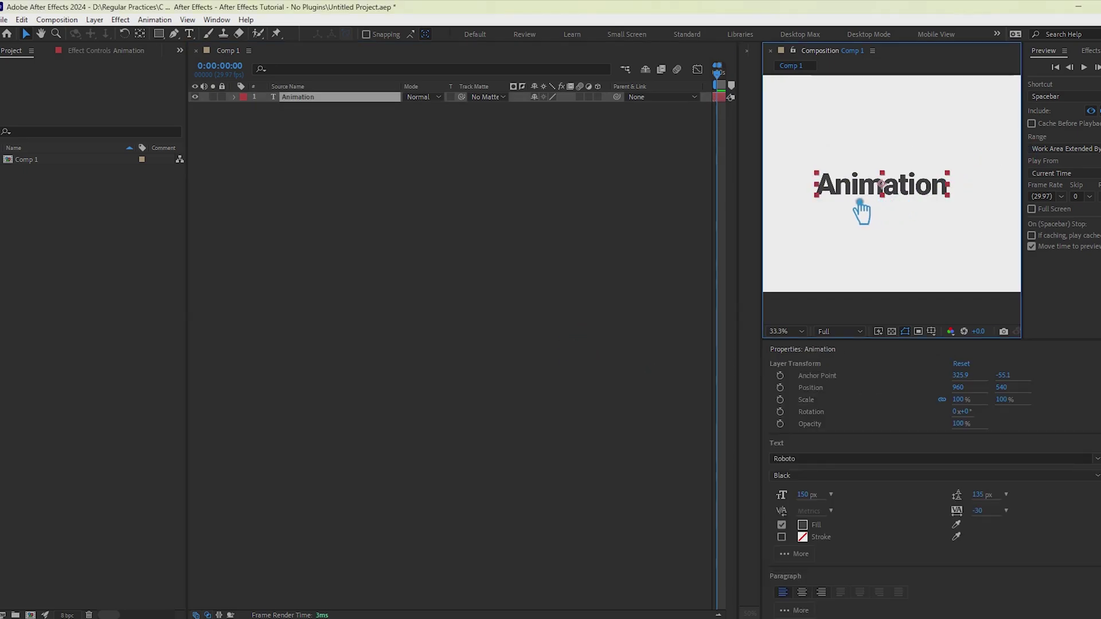
{"action": "key", "text": "ctrl+d"}
{"action": "left_click", "coordinate": [221, 107]}
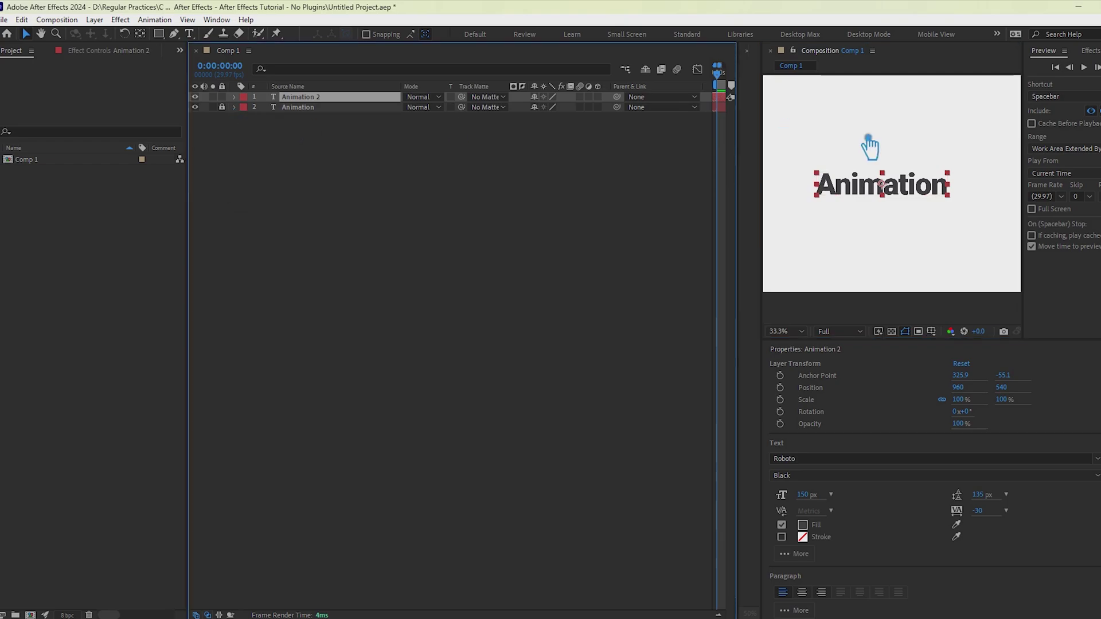
Replace the duplicated layer's text with the single capital letter "A".
{"action": "left_click", "coordinate": [190, 34]}
{"action": "left_click_drag", "start_coordinate": [829, 204], "coordinate": [966, 201]}
{"action": "type", "text": "a"}
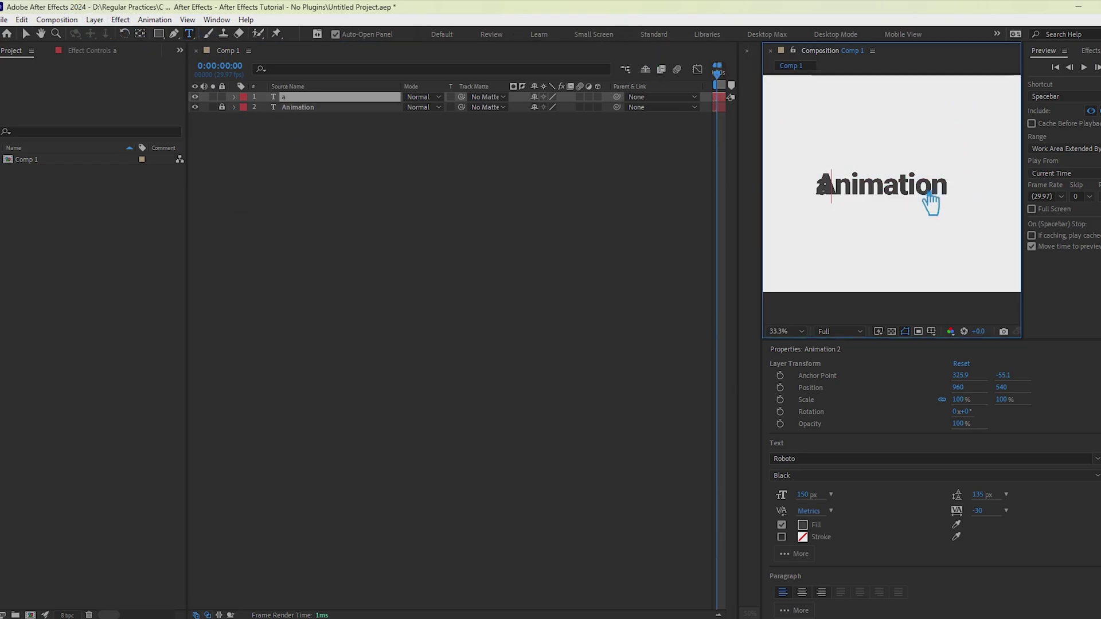
{"action": "left_click", "coordinate": [26, 33]}
{"action": "scroll", "coordinate": [872, 209], "scroll_direction": "up", "scroll_amount": 3}
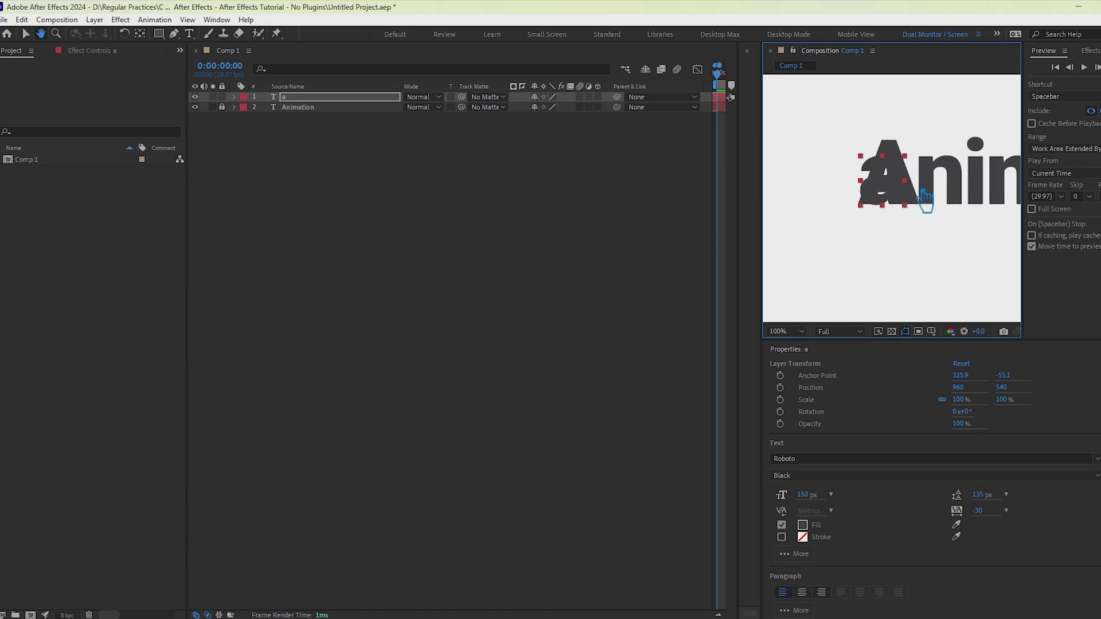
{"action": "double_click", "coordinate": [904, 186]}
{"action": "left_click", "coordinate": [912, 195]}
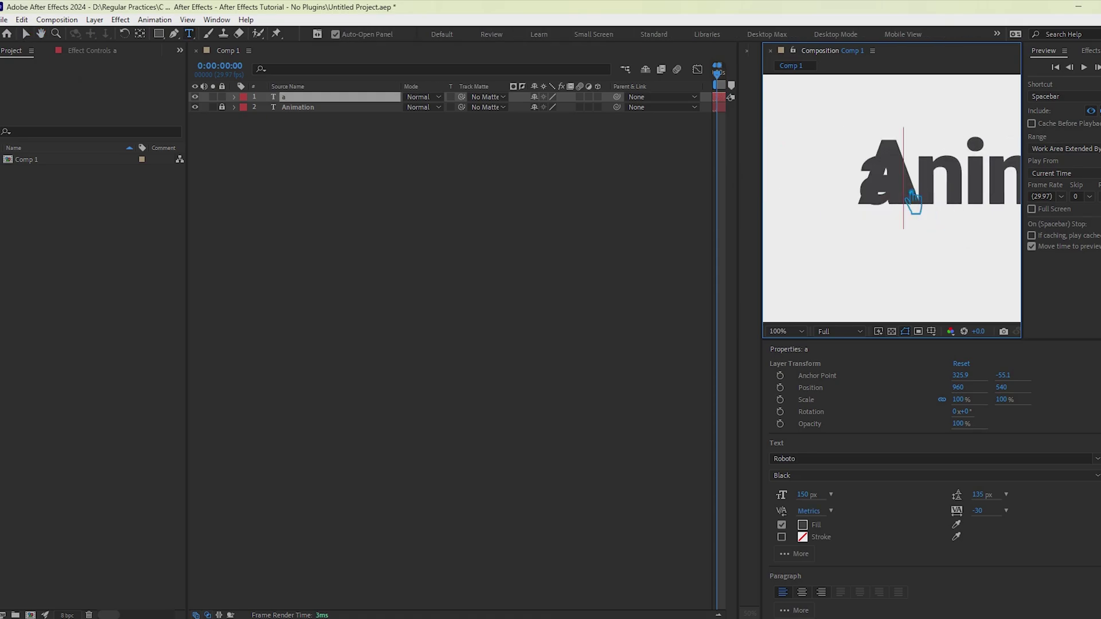
{"action": "left_click_drag", "start_coordinate": [915, 197], "coordinate": [864, 201]}
{"action": "type", "text": "A"}
{"action": "left_click", "coordinate": [26, 34]}
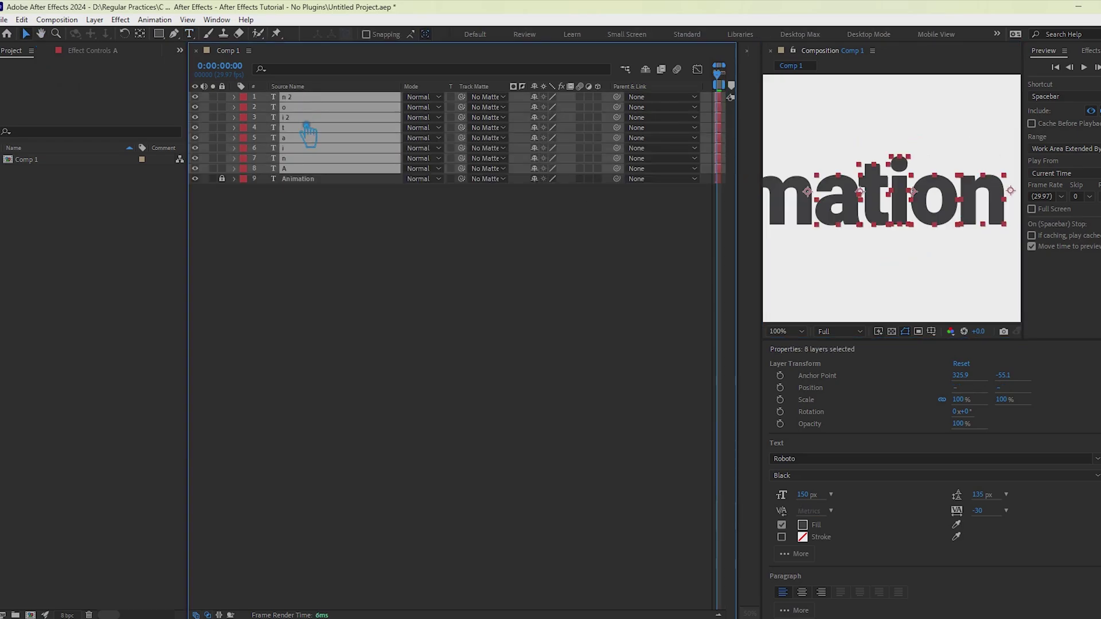
Duplicate all the single-letter layers and give the original set of letters the Blue label color.
{"action": "key", "text": "ctrl+d"}
{"action": "left_click_drag", "start_coordinate": [300, 163], "coordinate": [300, 108]}
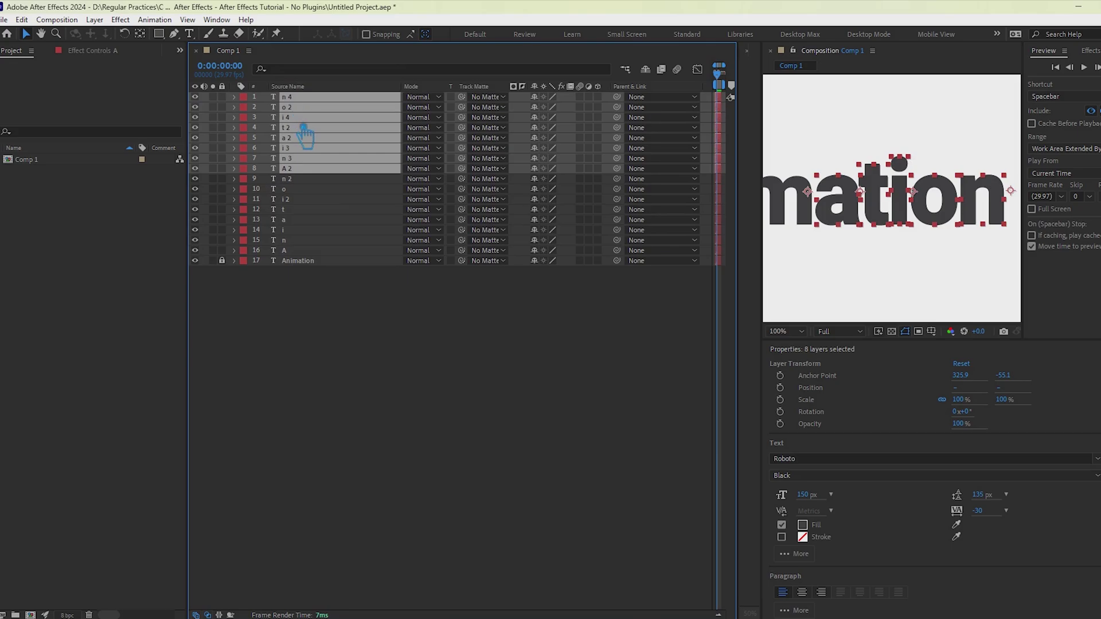
{"action": "left_click", "coordinate": [298, 251]}
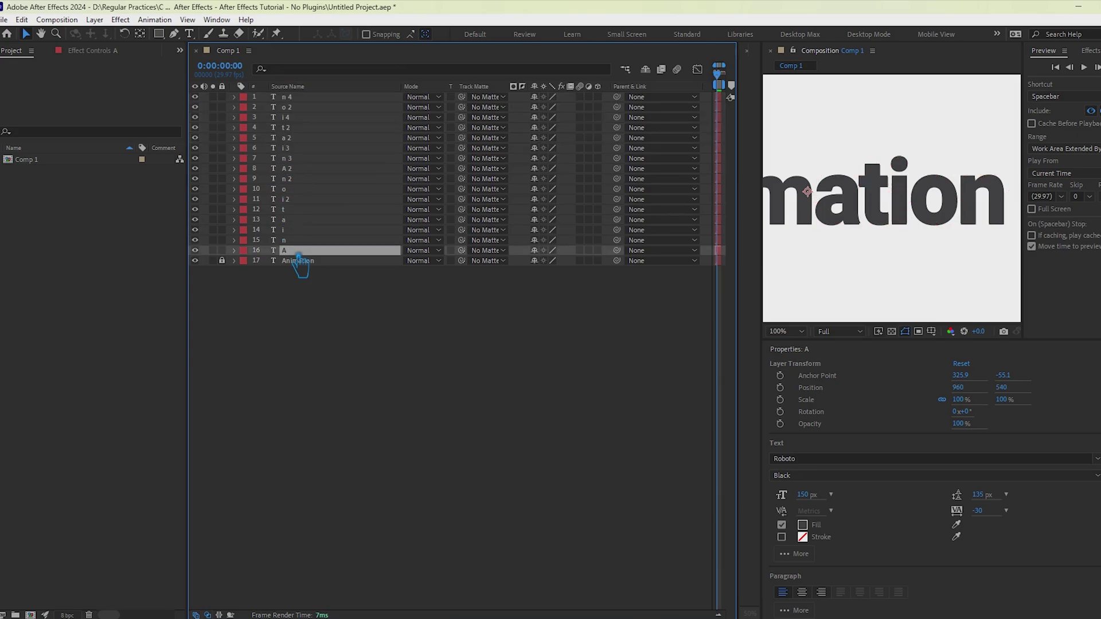
{"action": "left_click", "coordinate": [307, 180], "text": "shift"}
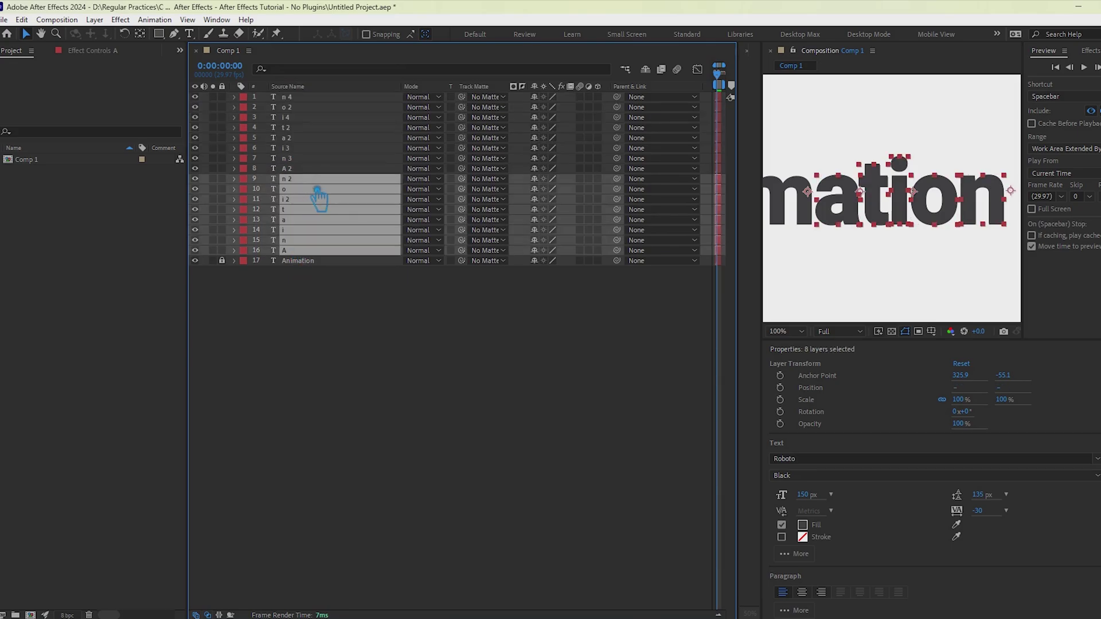
{"action": "right_click", "coordinate": [316, 190]}
{"action": "right_click", "coordinate": [273, 183]}
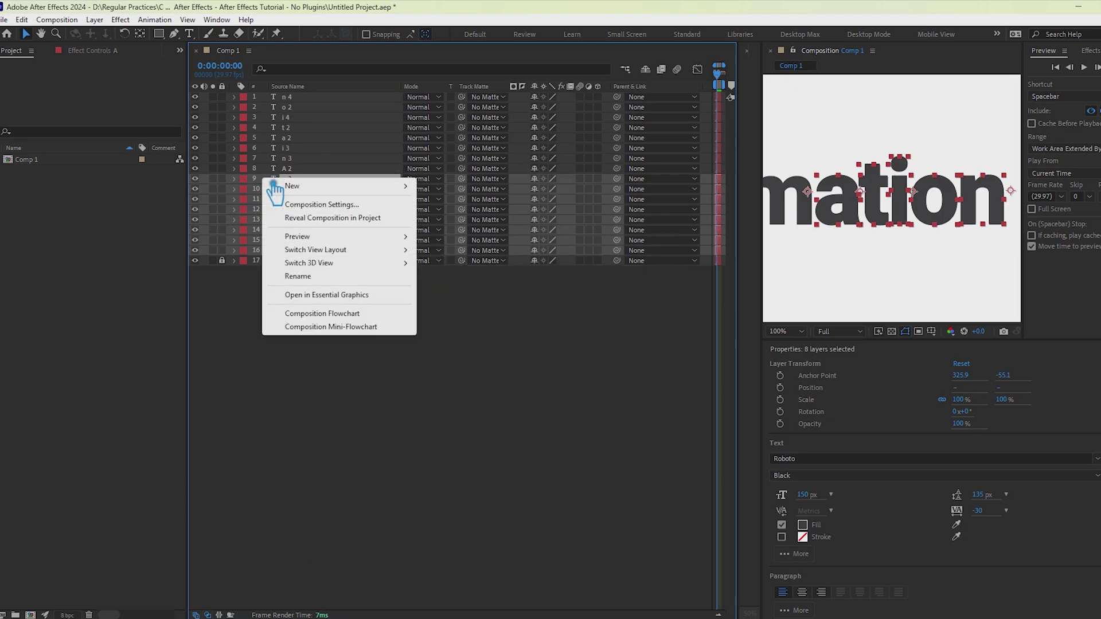
{"action": "left_click", "coordinate": [256, 190]}
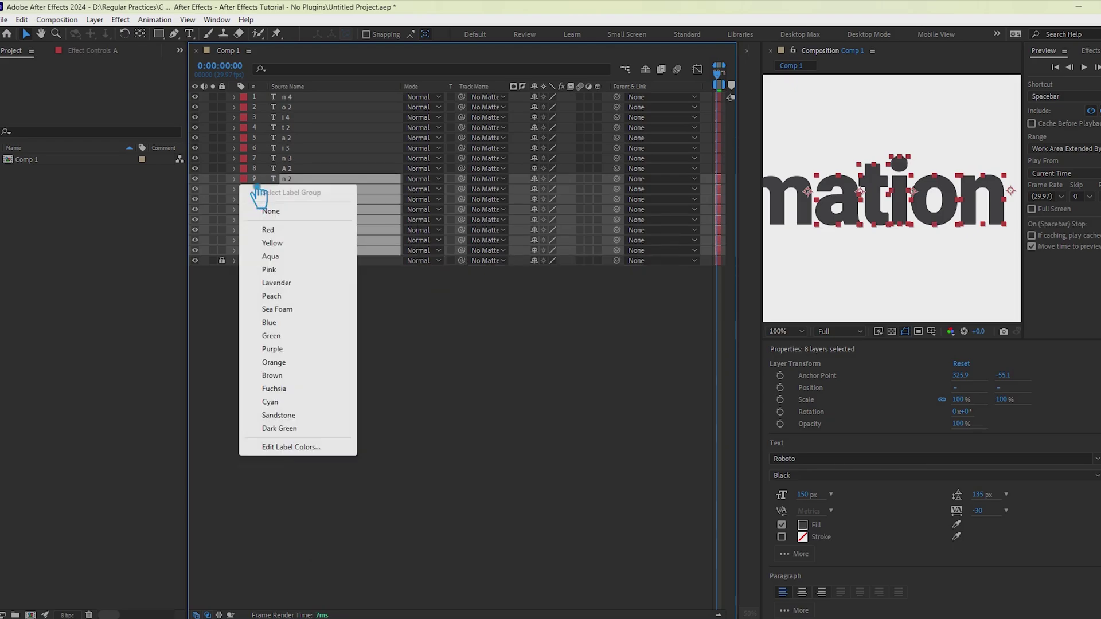
{"action": "left_click", "coordinate": [285, 323]}
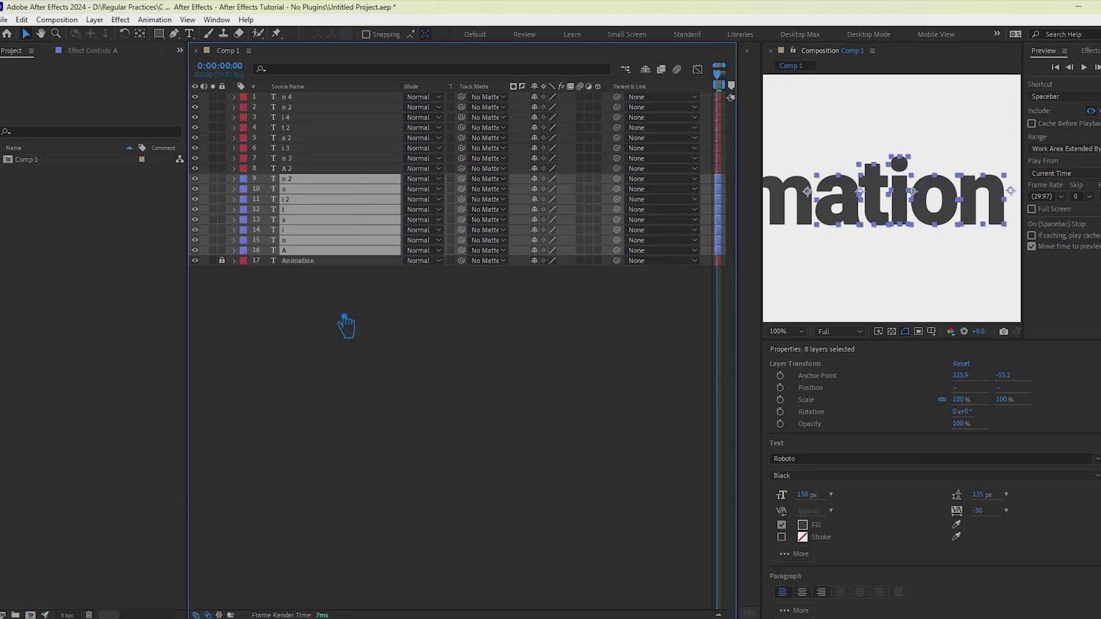
{"action": "left_click", "coordinate": [347, 324]}
Set the label color of the duplicated letter layers to Cyan and hide them all.
{"action": "left_click", "coordinate": [309, 170]}
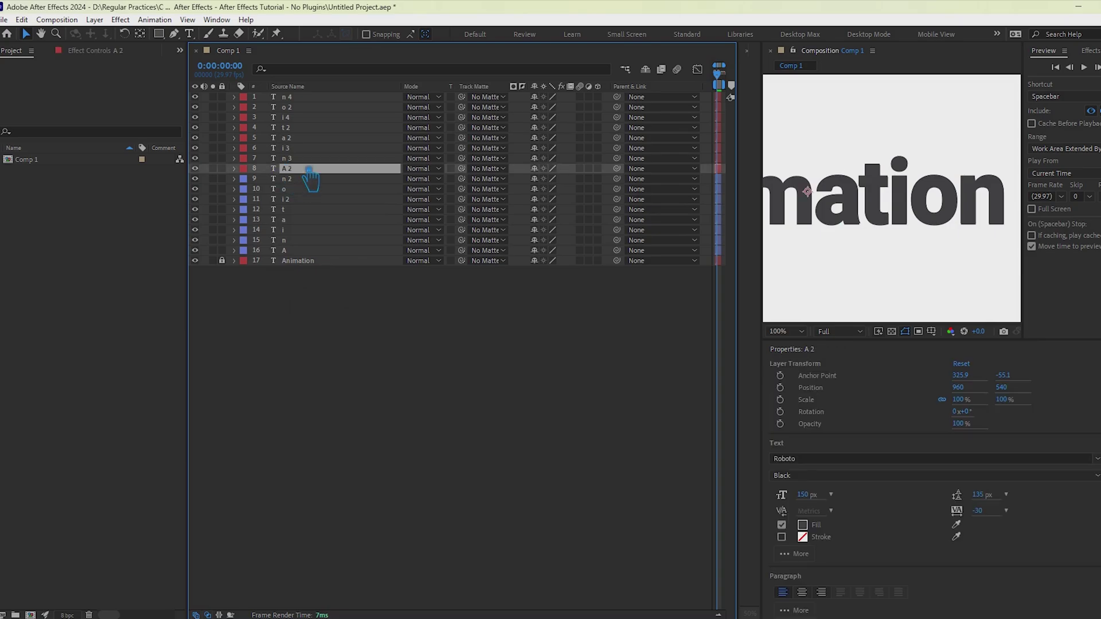
{"action": "left_click", "coordinate": [318, 100], "text": "shift"}
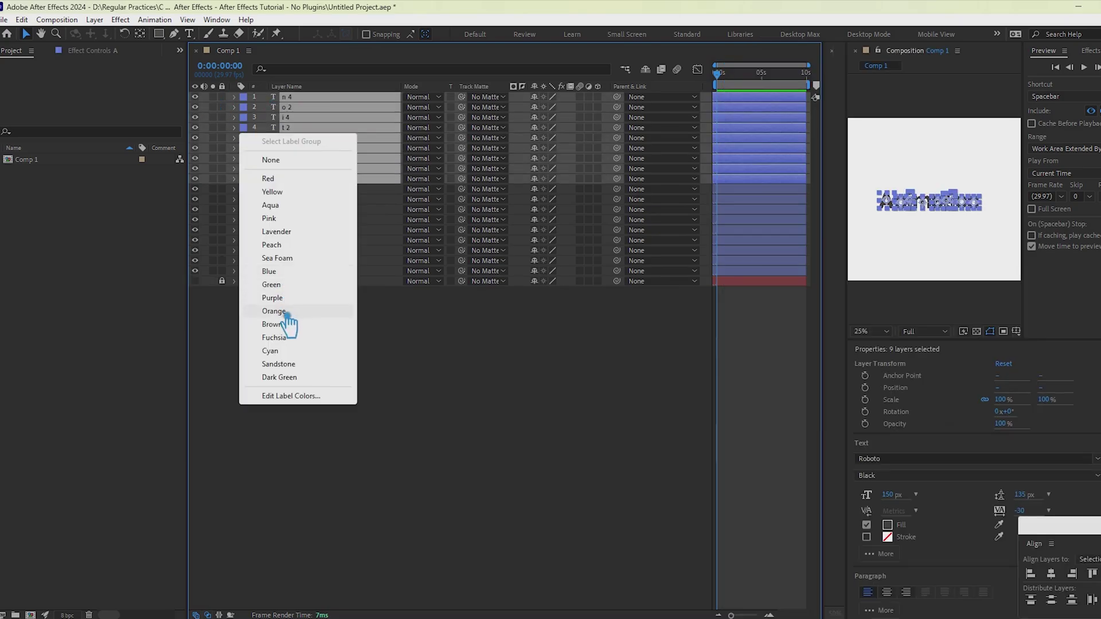
{"action": "left_click", "coordinate": [299, 313]}
{"action": "left_click", "coordinate": [243, 150]}
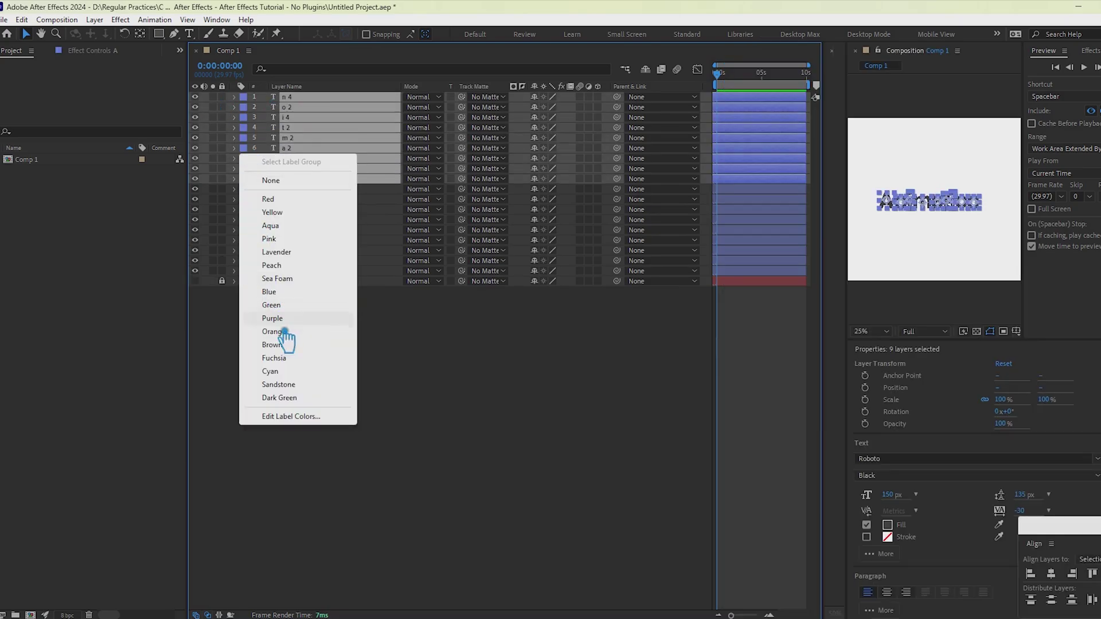
{"action": "left_click", "coordinate": [300, 346]}
{"action": "left_click", "coordinate": [248, 170]}
{"action": "left_click", "coordinate": [289, 341]}
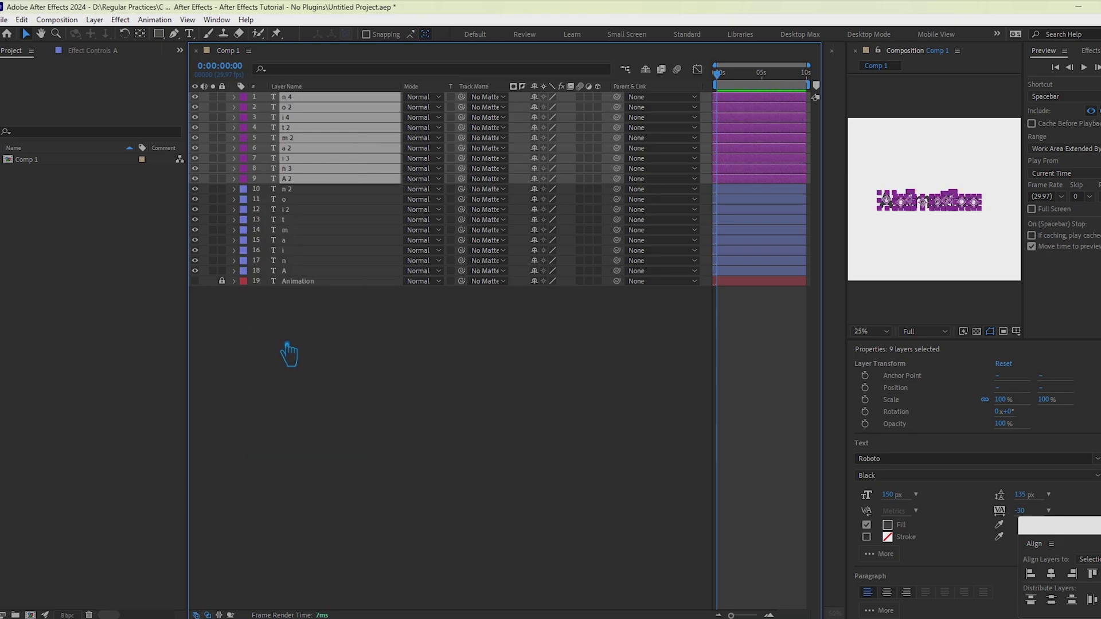
{"action": "left_click", "coordinate": [257, 158]}
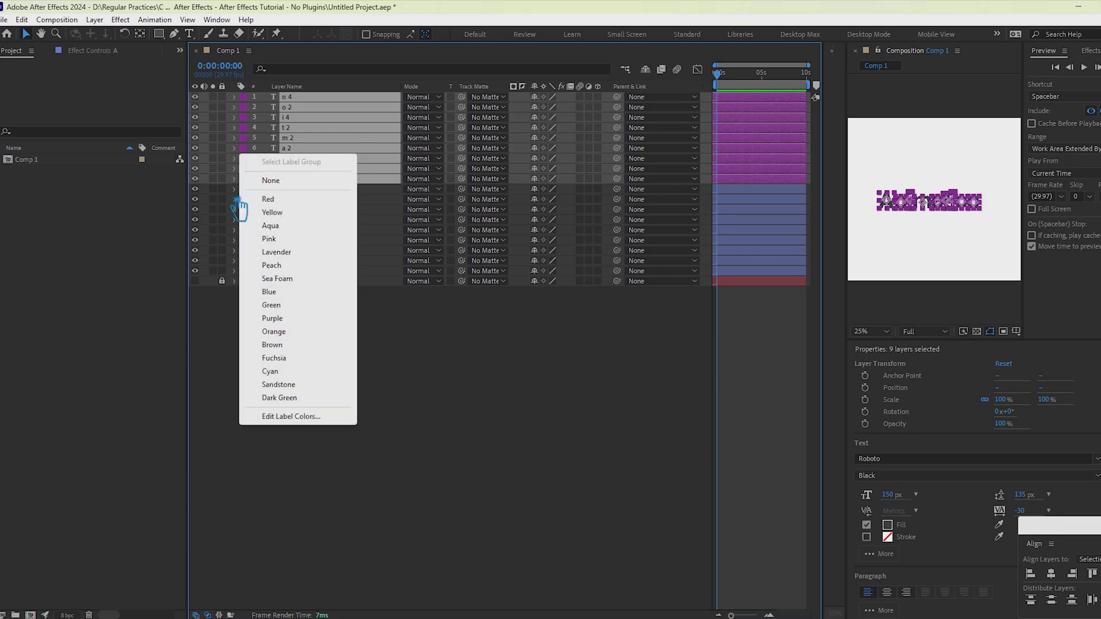
{"action": "left_click", "coordinate": [295, 346]}
{"action": "left_click", "coordinate": [256, 158]}
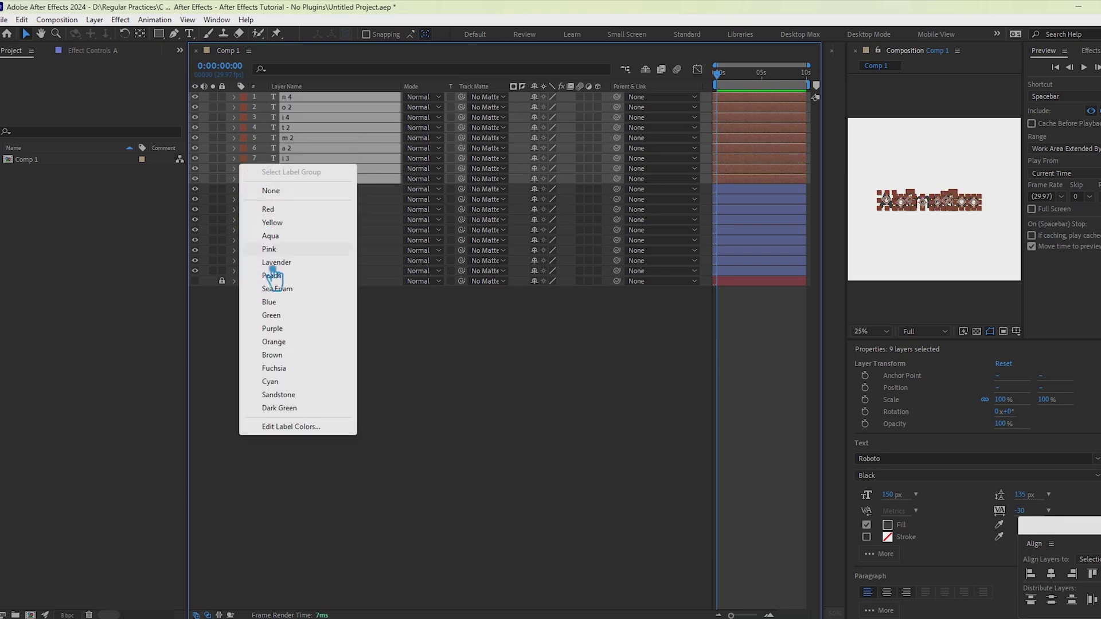
{"action": "left_click", "coordinate": [295, 382]}
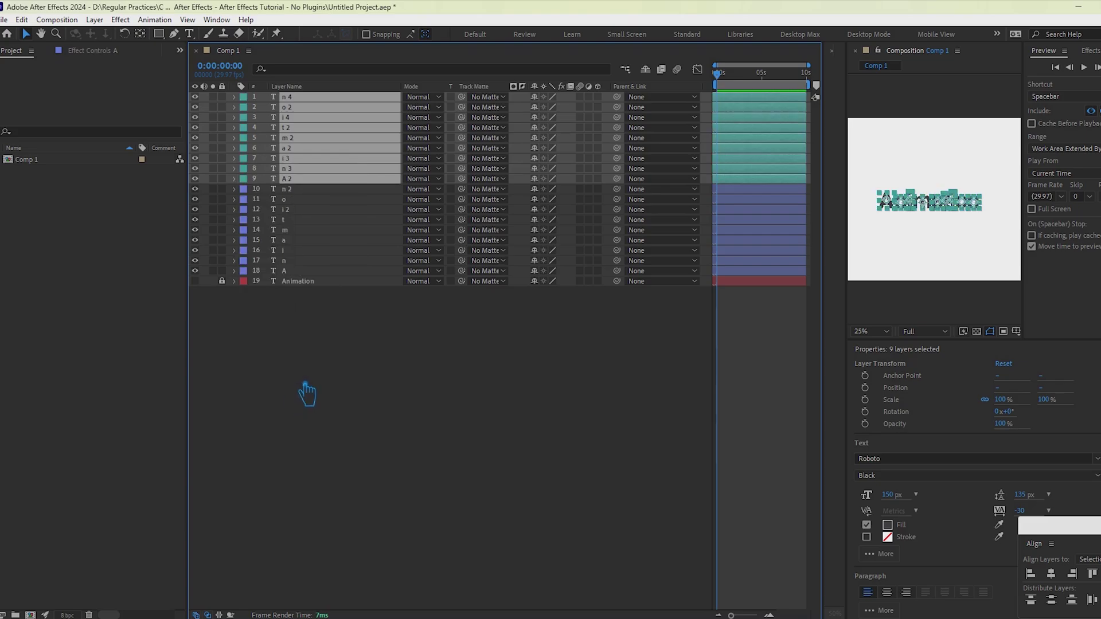
{"action": "left_click", "coordinate": [196, 179]}
{"action": "left_click", "coordinate": [359, 405]}
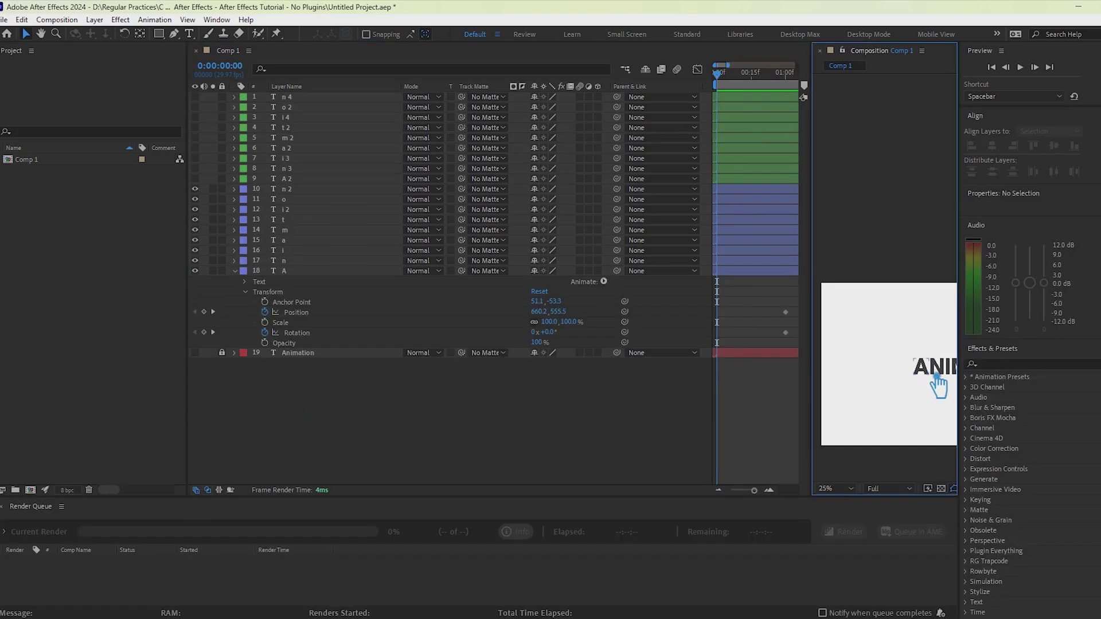
Keyframe the A's position off-canvas at about -67.8, 159.5 on frame 0 and at about 765.9, 456 on frame 5.
{"action": "left_click_drag", "start_coordinate": [923, 373], "coordinate": [822, 307]}
{"action": "left_click_drag", "start_coordinate": [861, 386], "coordinate": [876, 392]}
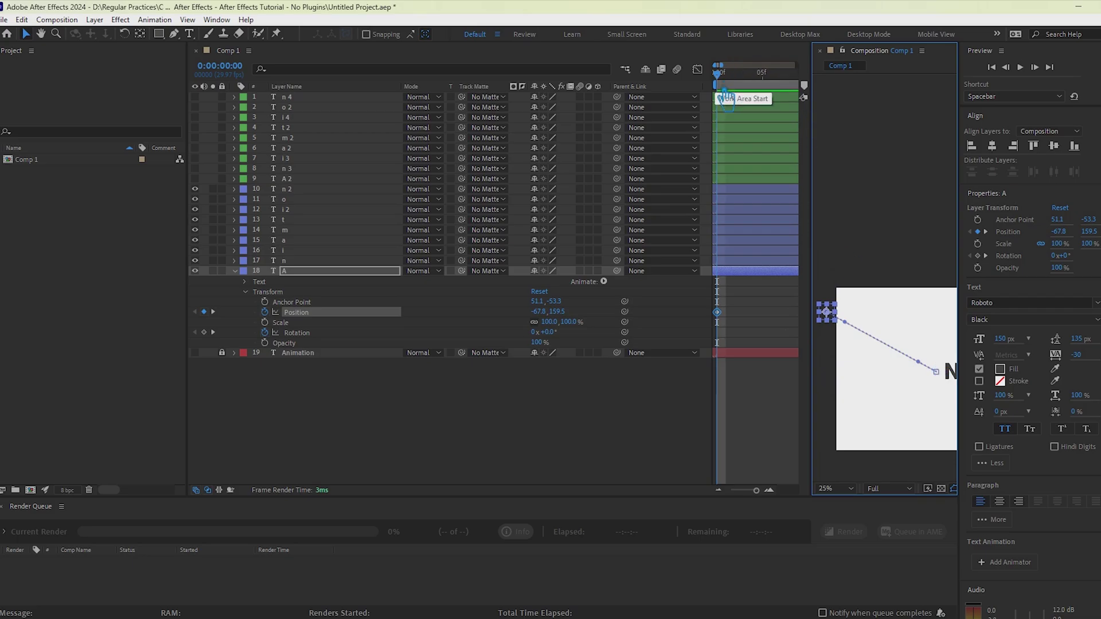
{"action": "left_click_drag", "start_coordinate": [726, 86], "coordinate": [762, 86]}
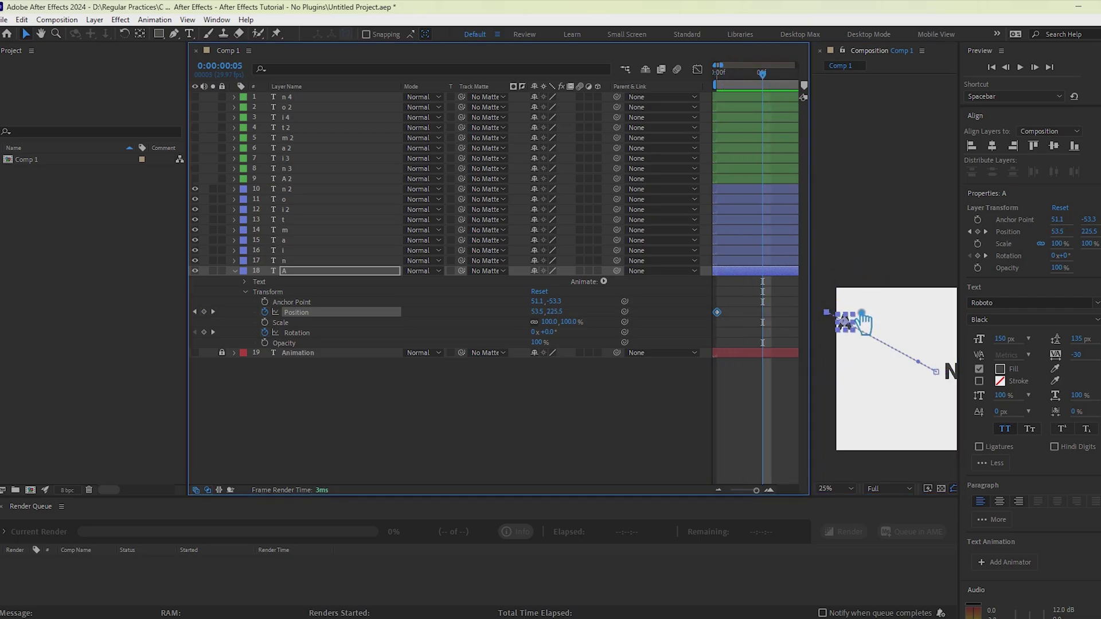
{"action": "left_click_drag", "start_coordinate": [860, 337], "coordinate": [932, 353]}
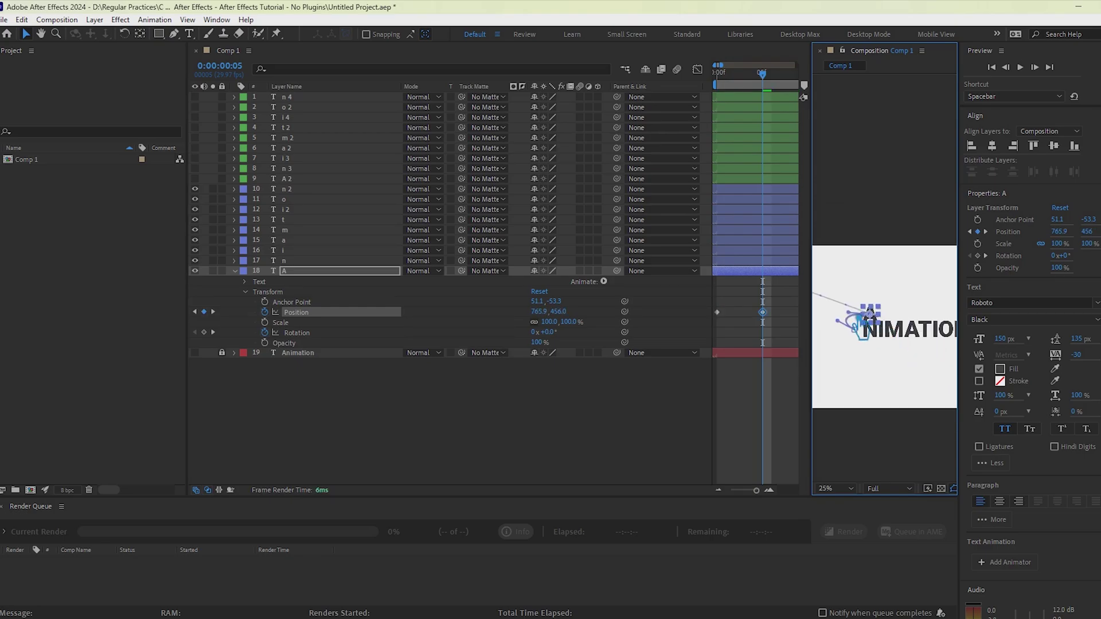
Bend the A's motion path after frame 5 into a tall arc above the word.
{"action": "left_click_drag", "start_coordinate": [858, 312], "coordinate": [882, 213]}
{"action": "left_click_drag", "start_coordinate": [853, 337], "coordinate": [865, 315]}
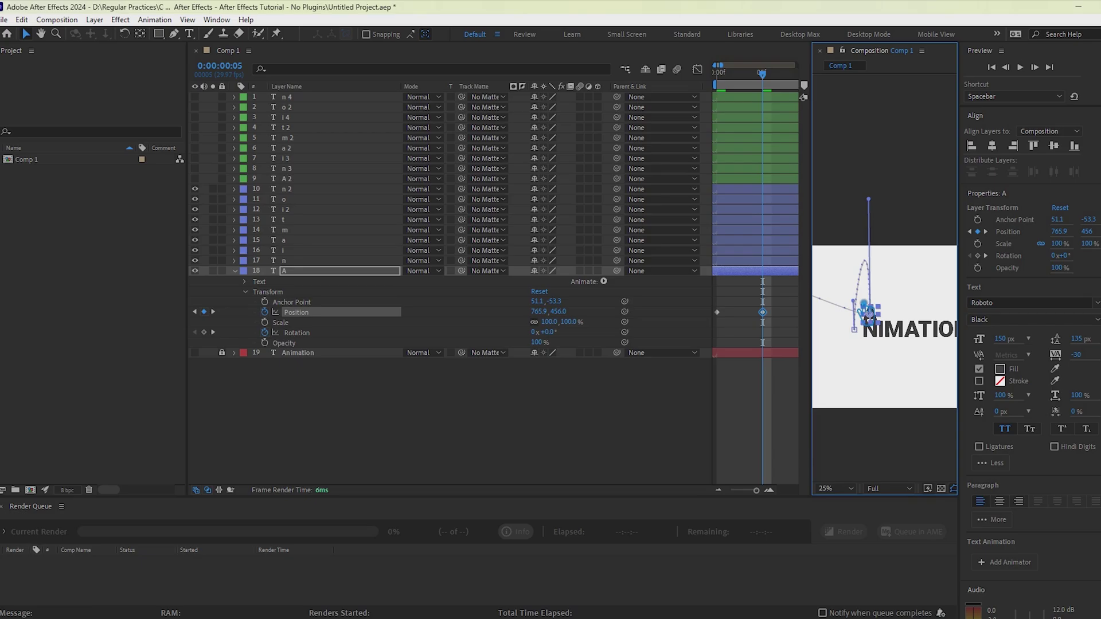
{"action": "left_click_drag", "start_coordinate": [883, 216], "coordinate": [879, 196]}
Preview the A's movement along the curved path and return to the start of the composition.
{"action": "left_click_drag", "start_coordinate": [763, 76], "coordinate": [781, 97]}
{"action": "key", "text": "space"}
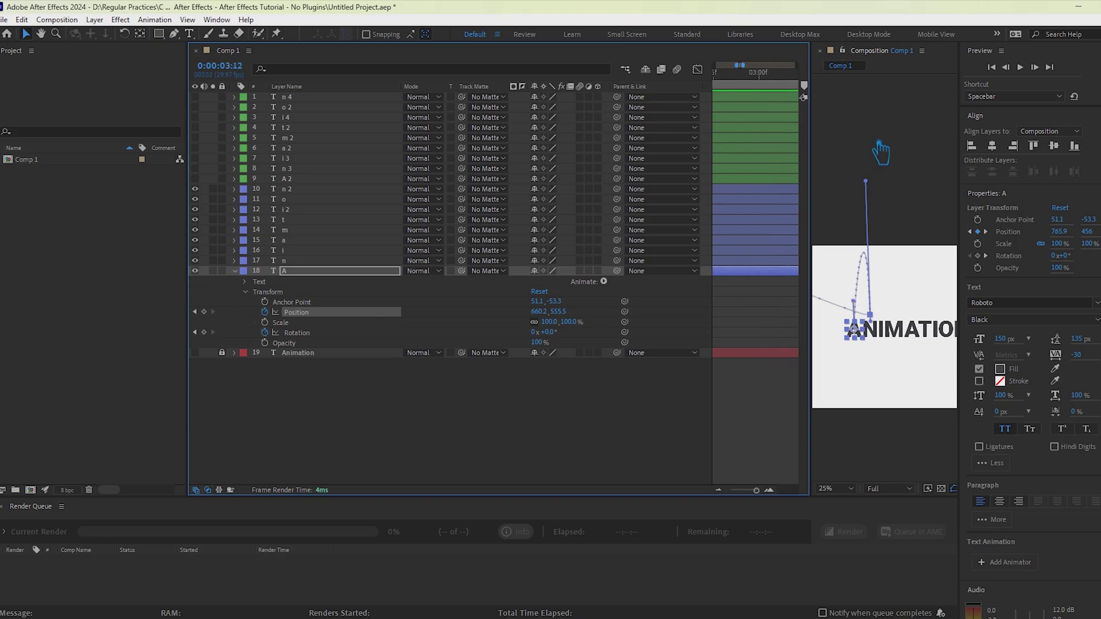
{"action": "key", "text": "minus"}
{"action": "key", "text": "minus"}
{"action": "key", "text": "minus"}
{"action": "key", "text": "minus"}
{"action": "key", "text": "minus"}
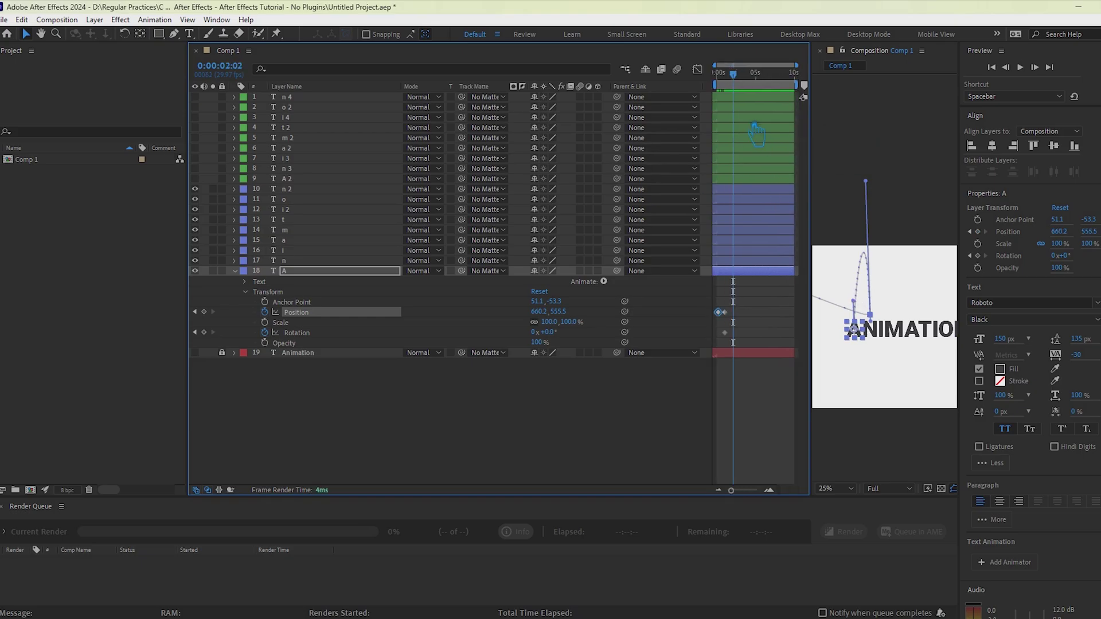
{"action": "left_click_drag", "start_coordinate": [736, 77], "coordinate": [722, 96]}
{"action": "key", "text": "semicolon"}
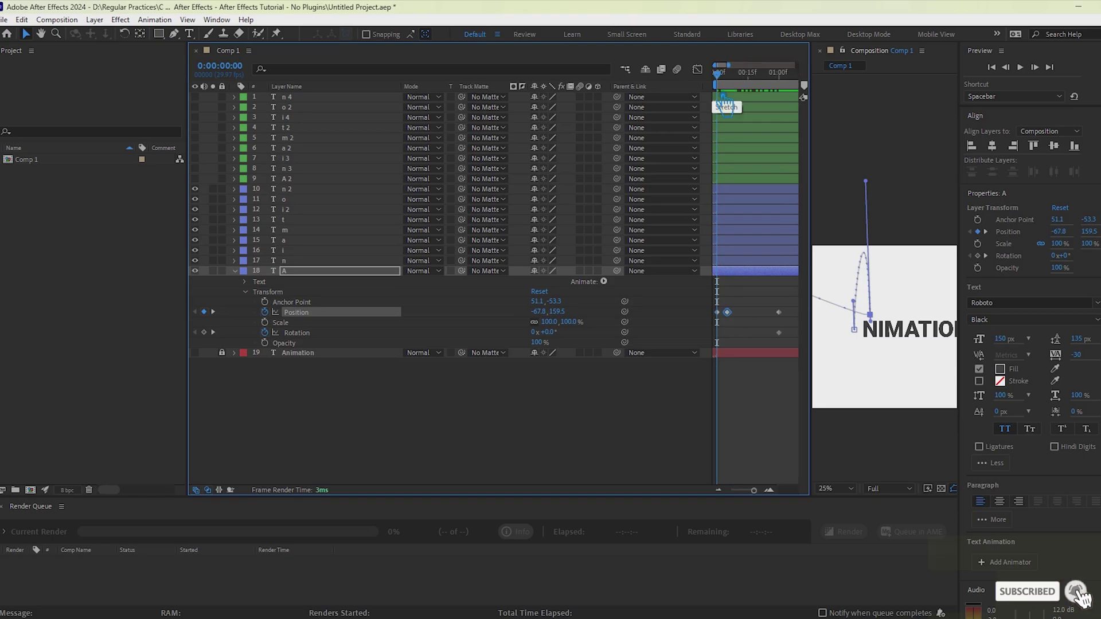
{"action": "key", "text": "minus"}
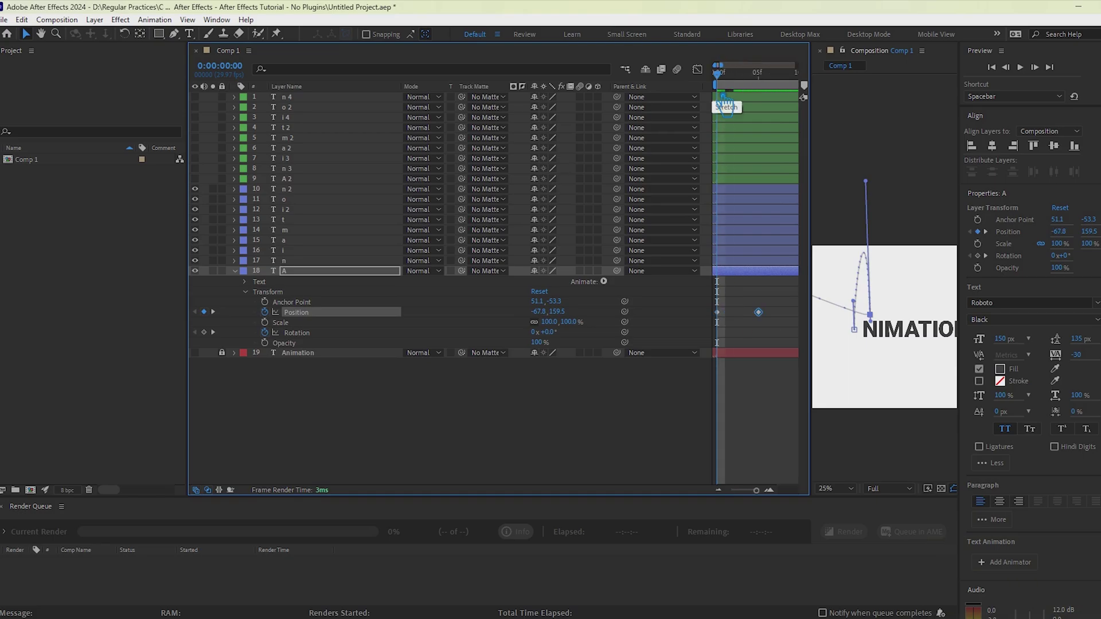
On frame 5, seat the A on top of the N at about 767.9, 480.5 and adjust its motion path handle.
{"action": "key", "text": "k"}
{"action": "scroll", "coordinate": [865, 314], "scroll_direction": "up", "scroll_amount": 6}
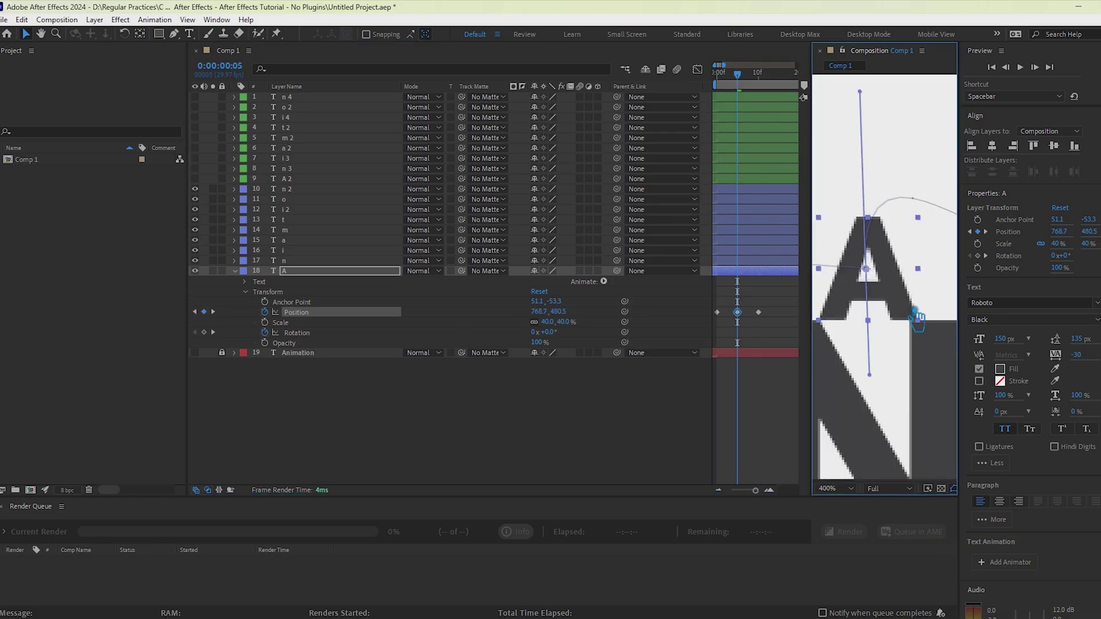
{"action": "scroll", "coordinate": [917, 350], "scroll_direction": "down", "scroll_amount": 4}
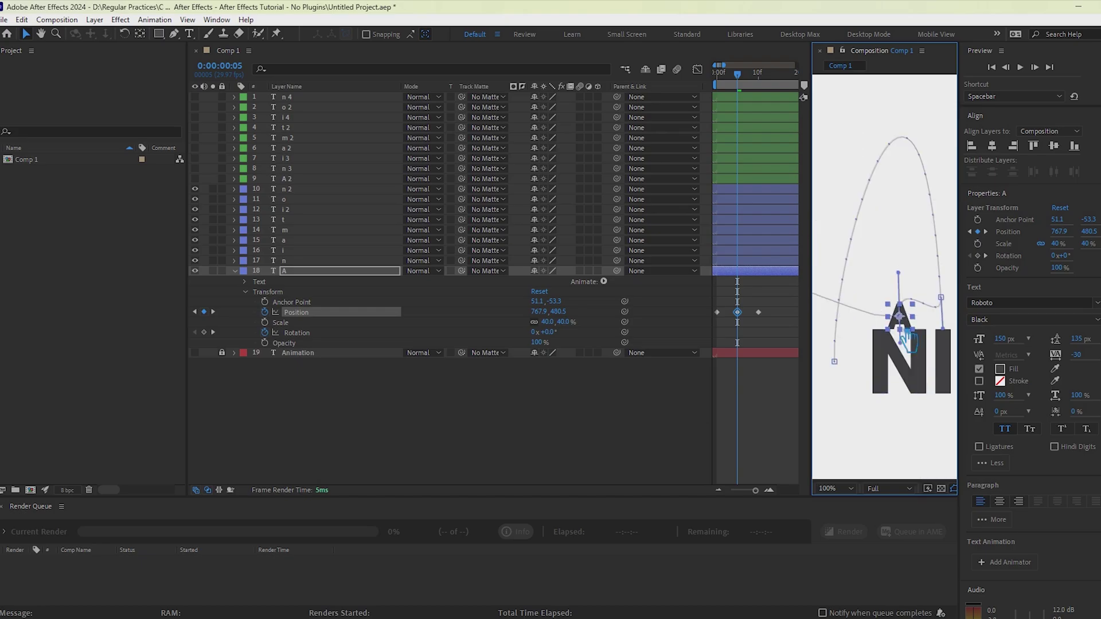
{"action": "left_click_drag", "start_coordinate": [914, 350], "coordinate": [861, 358]}
{"action": "left_click_drag", "start_coordinate": [907, 421], "coordinate": [860, 409]}
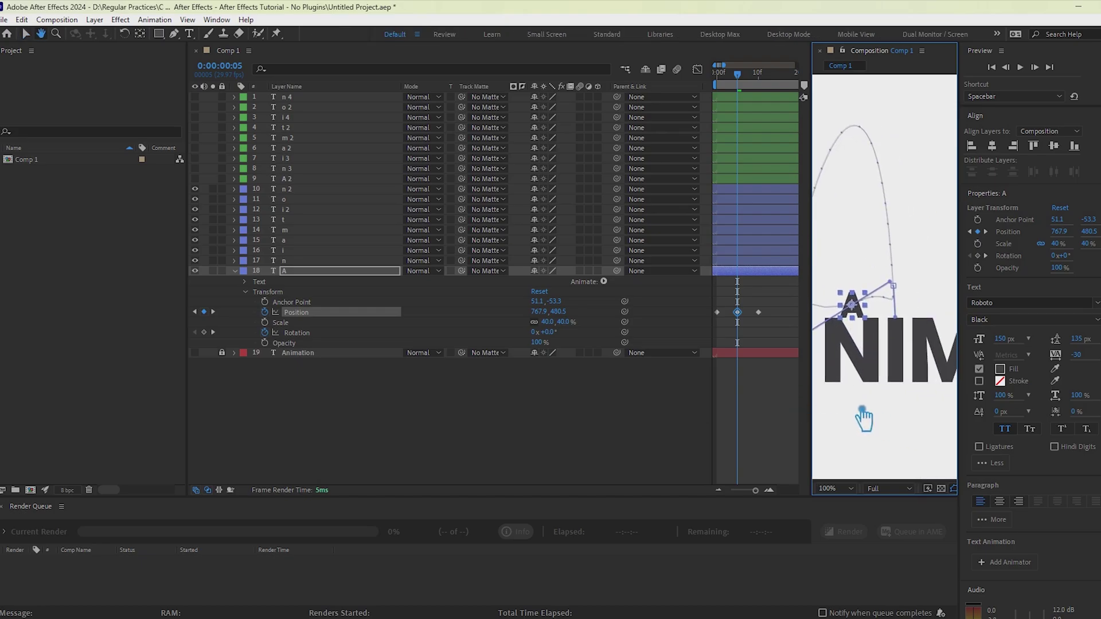
On frame 10, move the A down onto the top of the first I, at about 840.6, 479.3.
{"action": "left_click_drag", "start_coordinate": [737, 73], "coordinate": [767, 89]}
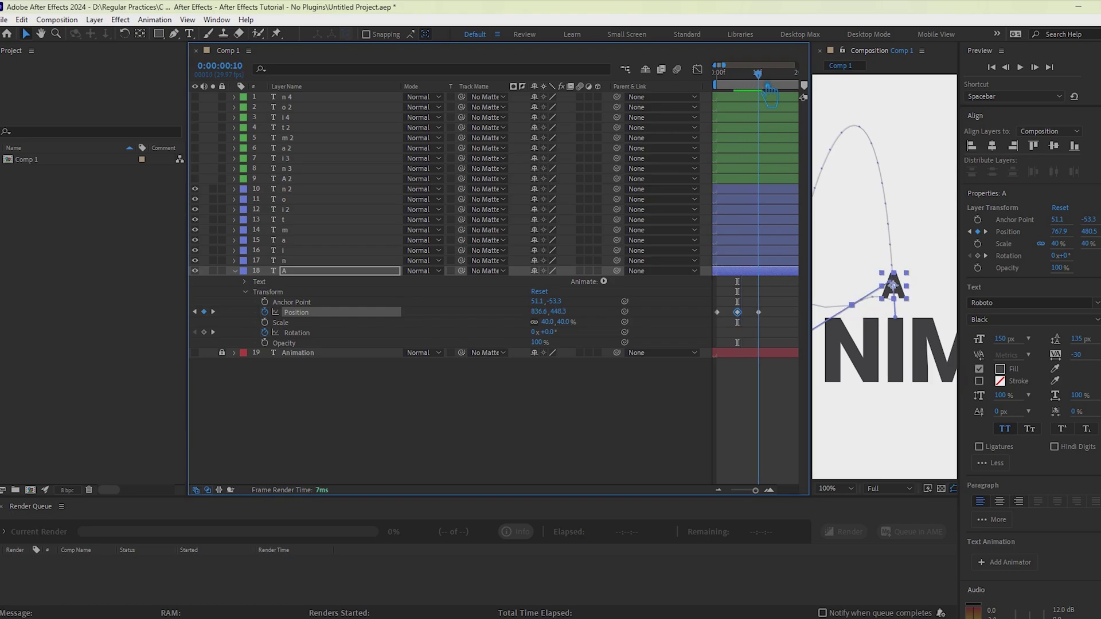
{"action": "left_click_drag", "start_coordinate": [914, 309], "coordinate": [915, 327]}
{"action": "scroll", "coordinate": [915, 329], "scroll_direction": "up", "scroll_amount": 2}
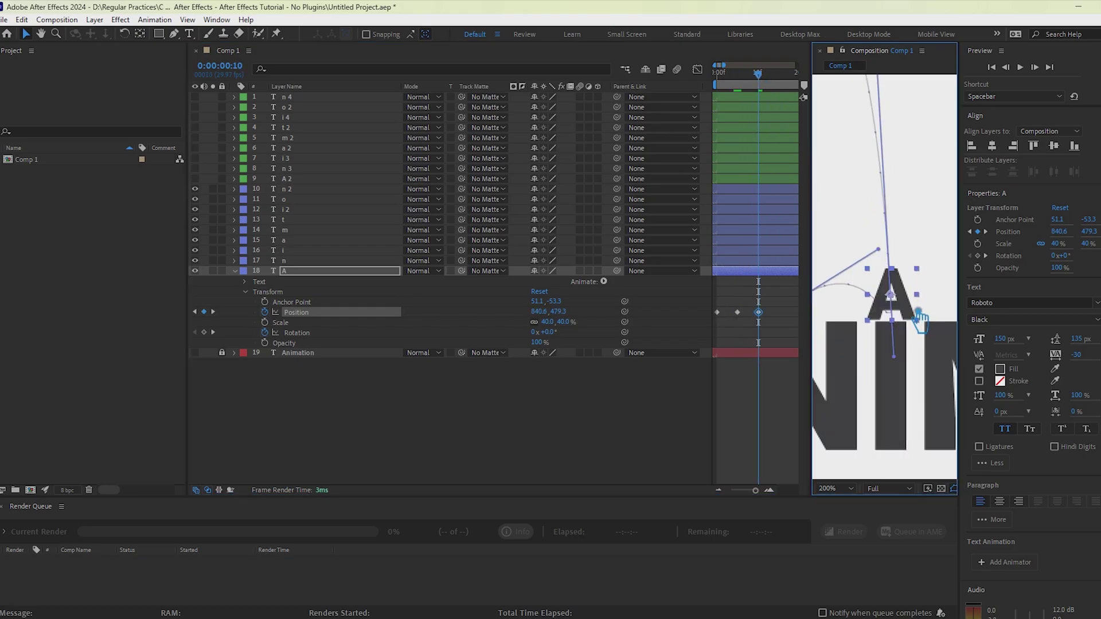
Set the A's rotation to 20° on frame 5.
{"action": "left_click_drag", "start_coordinate": [758, 75], "coordinate": [747, 89]}
{"action": "key", "text": "space"}
{"action": "left_click_drag", "start_coordinate": [881, 375], "coordinate": [933, 379]}
{"action": "left_click", "coordinate": [550, 332]}
{"action": "type", "text": "20"}
{"action": "key", "text": "Return"}
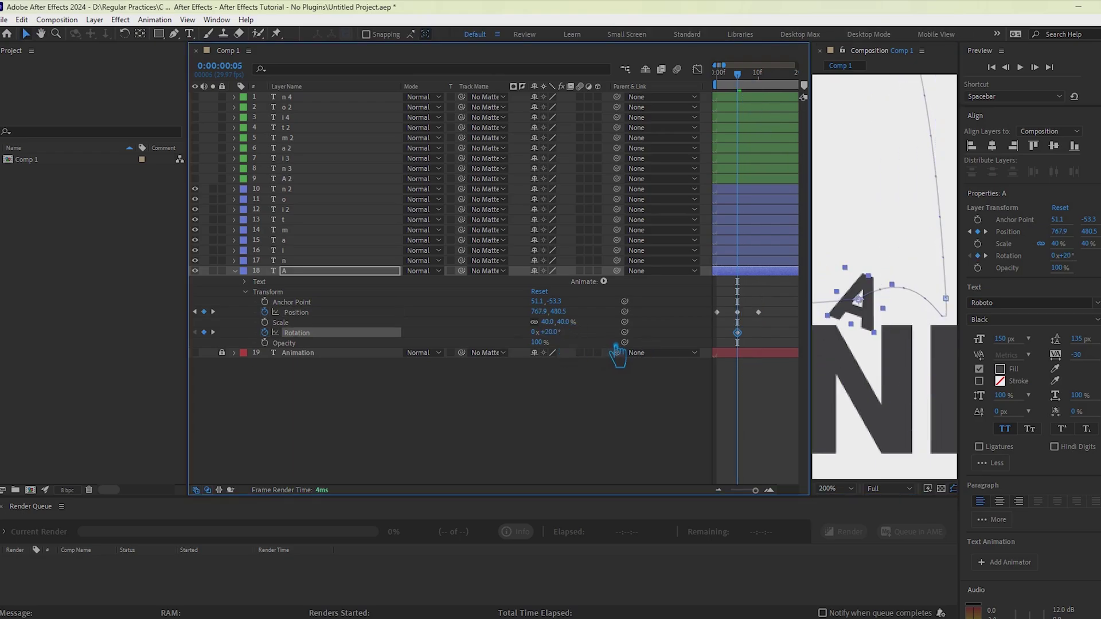
Undo the last rotation change on the A and go to frame 10.
{"action": "key", "text": "ctrl+z"}
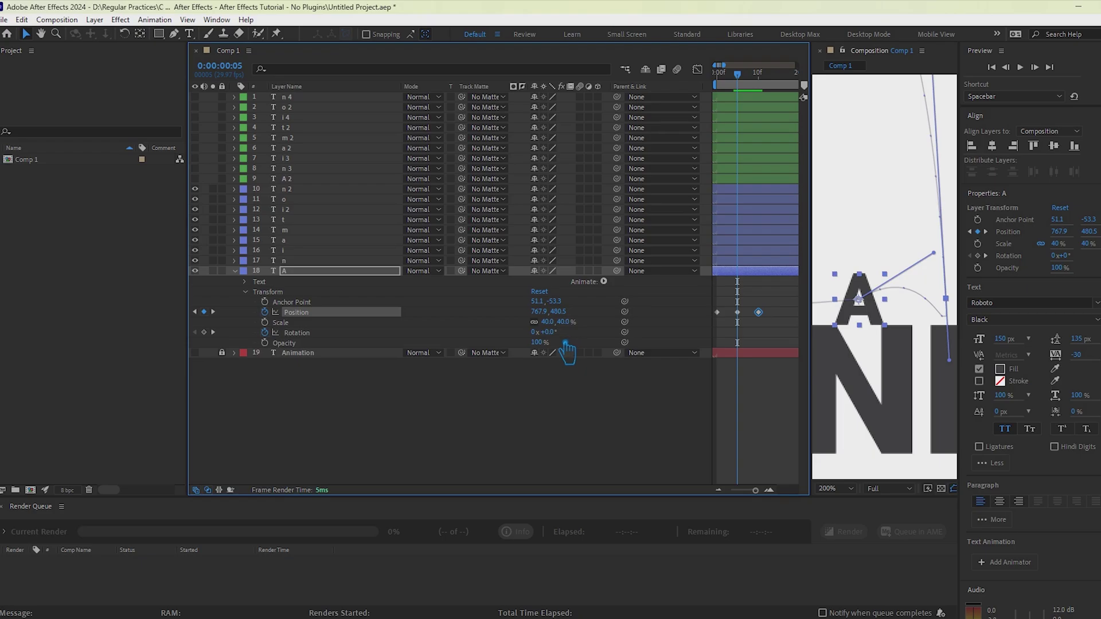
{"action": "left_click", "coordinate": [758, 74]}
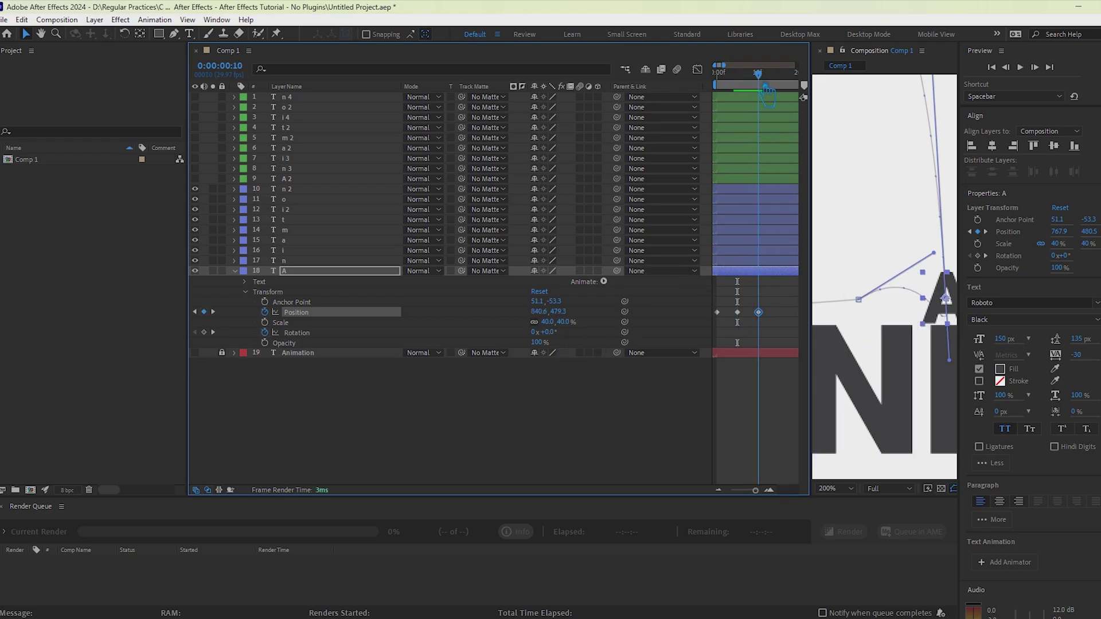
On frame 10, nudge the A down onto the top of the first I and open its rotation for editing.
{"action": "left_click_drag", "start_coordinate": [902, 303], "coordinate": [860, 292]}
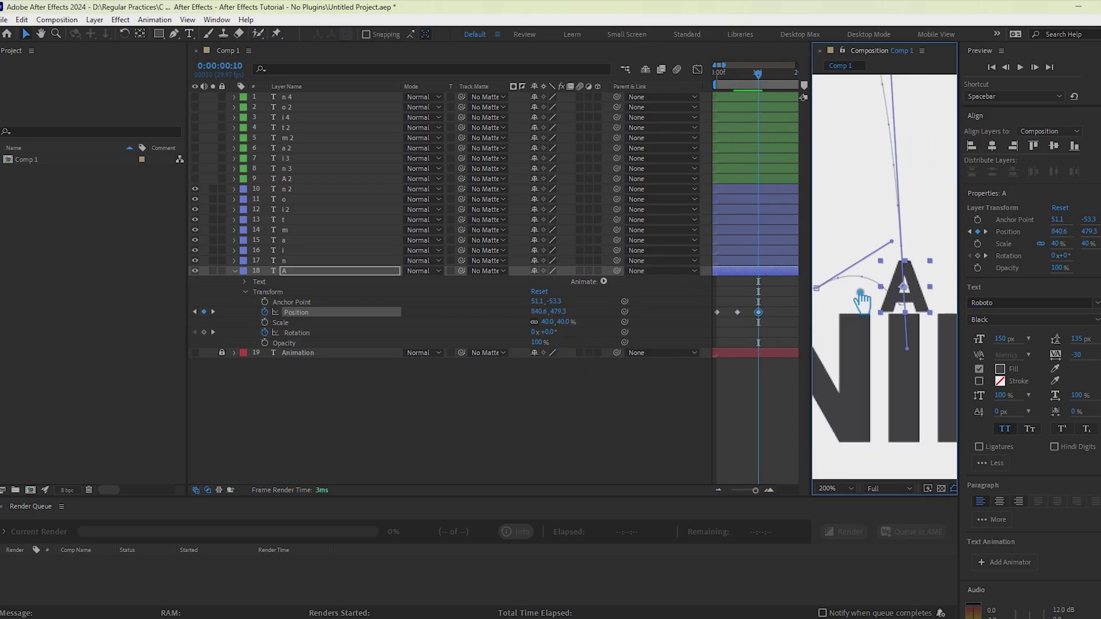
{"action": "key", "text": "Down"}
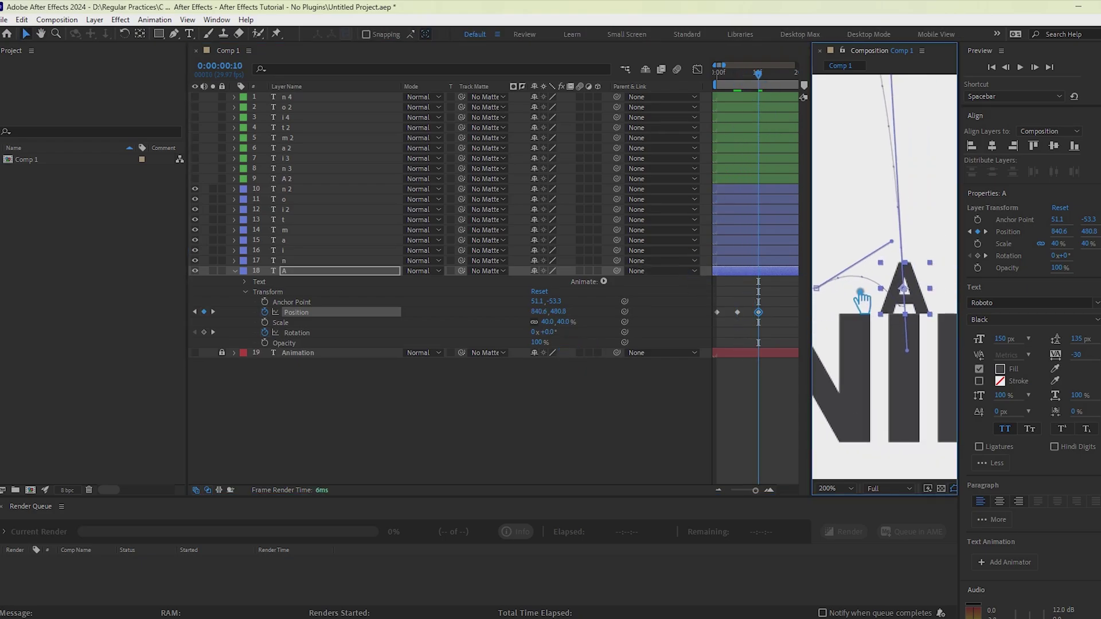
{"action": "left_click", "coordinate": [549, 332]}
{"action": "key", "text": "Return"}
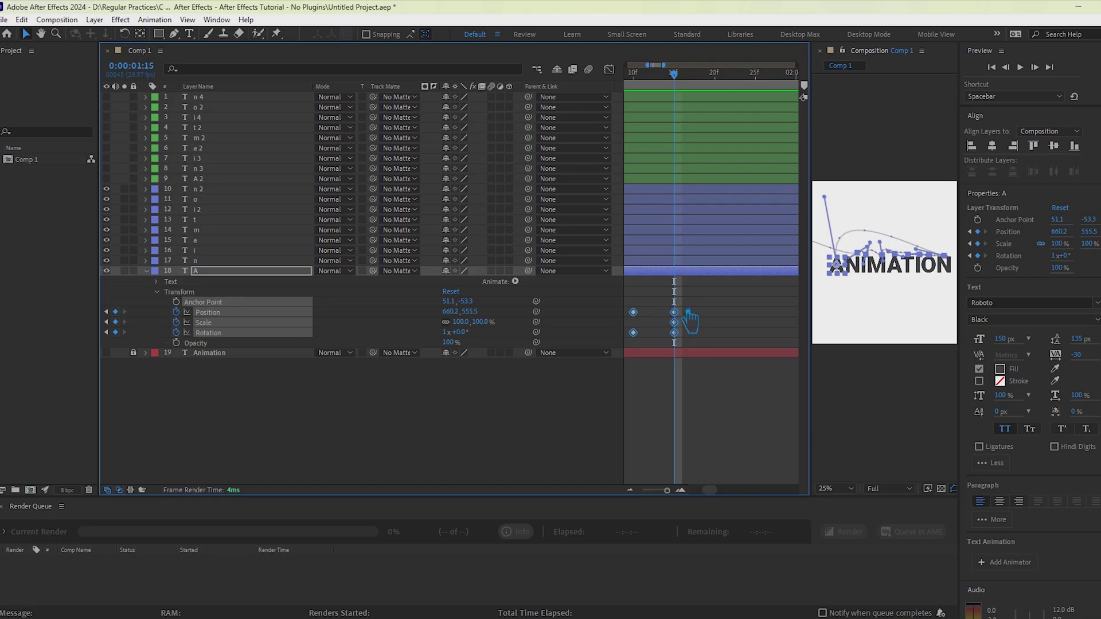
Deselect the A's keyframes and preview its full hopping animation from the start of the composition.
{"action": "left_click", "coordinate": [713, 327]}
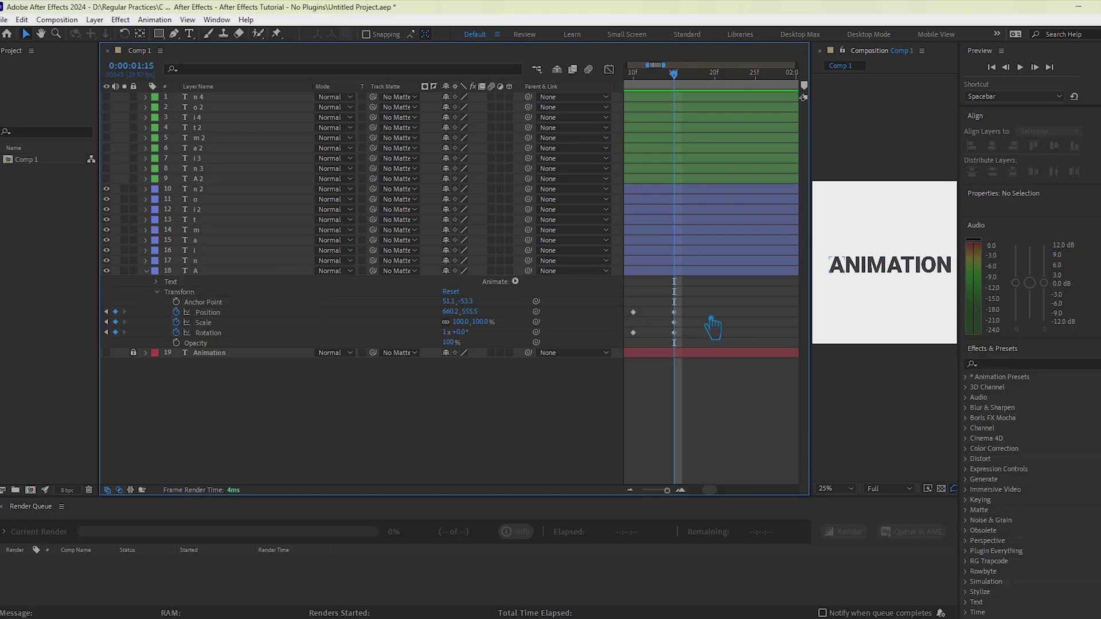
{"action": "key", "text": "minus"}
{"action": "key", "text": "minus"}
{"action": "key", "text": "minus"}
{"action": "key", "text": "minus"}
{"action": "key", "text": "Home"}
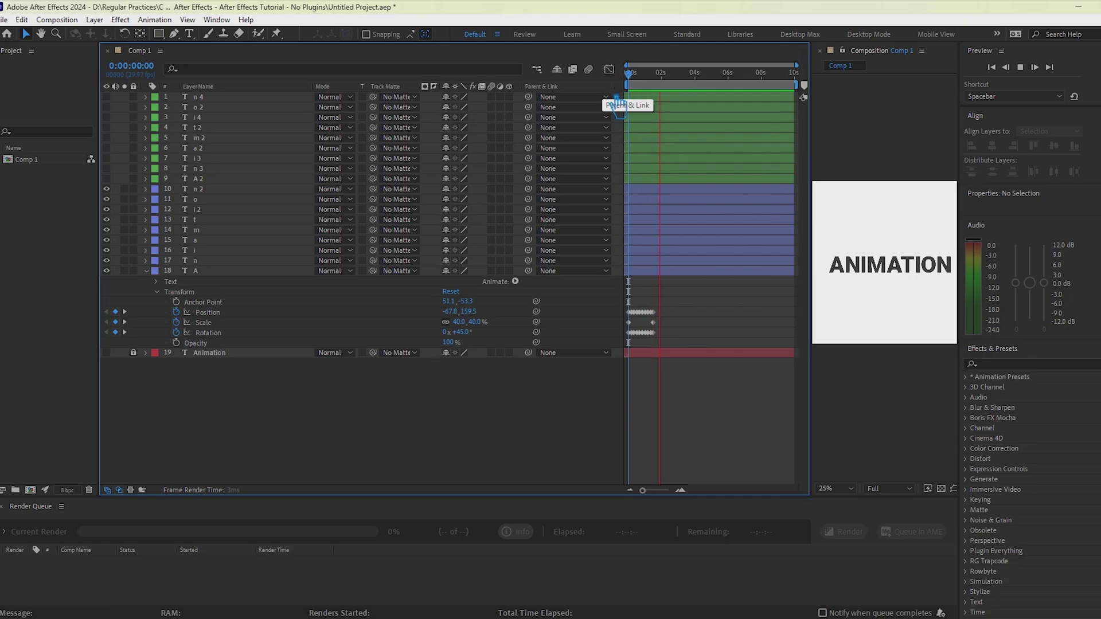
{"action": "key", "text": "space"}
On frame 5, move the A to about 756.9, 478.5 on top of the N and pull up its motion path handle.
{"action": "key", "text": "equal"}
{"action": "key", "text": "equal"}
{"action": "key", "text": "equal"}
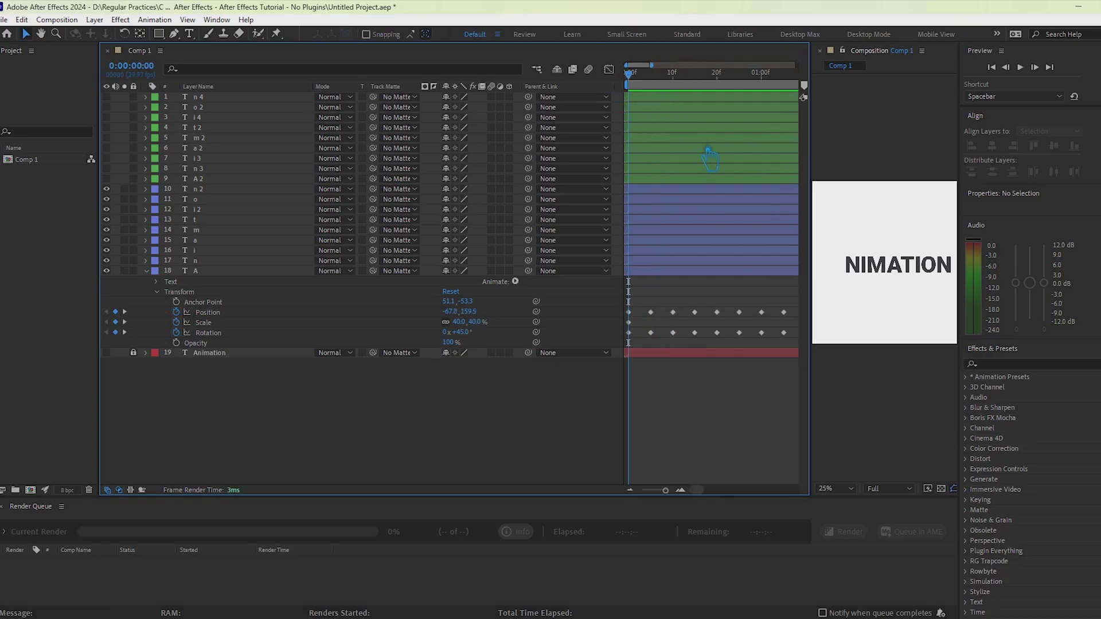
{"action": "left_click_drag", "start_coordinate": [635, 102], "coordinate": [656, 109]}
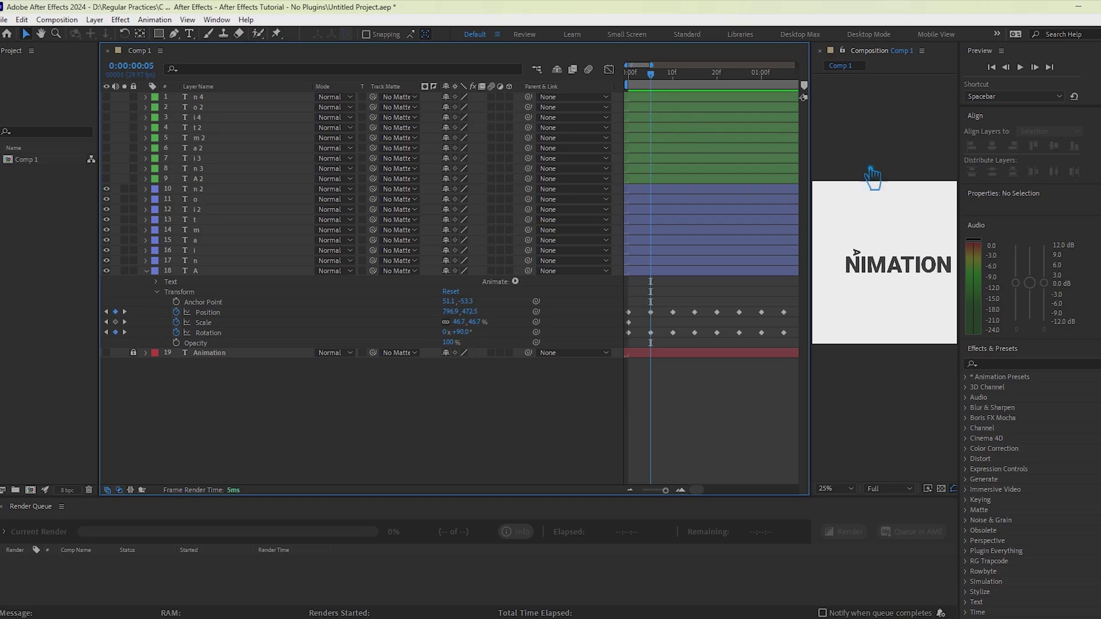
{"action": "scroll", "coordinate": [868, 253], "scroll_direction": "up", "scroll_amount": 3}
{"action": "mouse_move", "coordinate": [864, 253]}
{"action": "left_mouse_down"}
{"action": "mouse_move", "coordinate": [909, 248]}
{"action": "mouse_move", "coordinate": [894, 251]}
{"action": "mouse_move", "coordinate": [899, 265]}
{"action": "mouse_move", "coordinate": [869, 259]}
{"action": "left_mouse_up"}
{"action": "left_click_drag", "start_coordinate": [911, 225], "coordinate": [919, 14]}
{"action": "scroll", "coordinate": [919, 157], "scroll_direction": "down", "scroll_amount": 2}
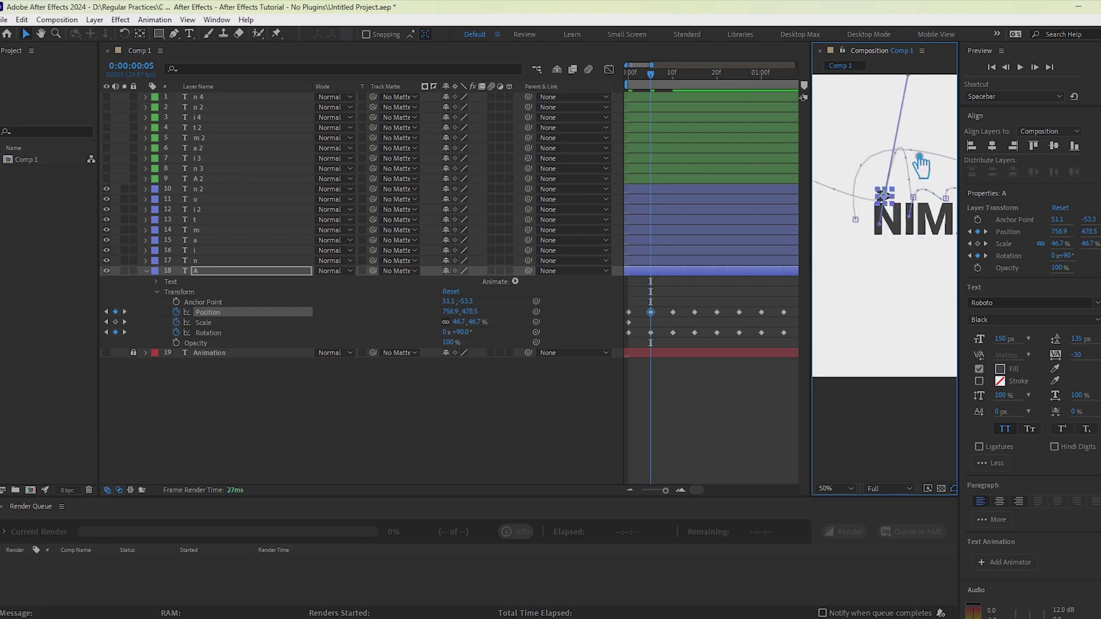
Reshape the A's motion path handles between the N and the first I into a tall, narrow arc.
{"action": "scroll", "coordinate": [946, 128], "scroll_direction": "up", "scroll_amount": 1}
{"action": "left_click_drag", "start_coordinate": [943, 134], "coordinate": [918, 206]}
{"action": "left_click_drag", "start_coordinate": [887, 164], "coordinate": [877, 92]}
{"action": "left_click_drag", "start_coordinate": [877, 298], "coordinate": [896, 86]}
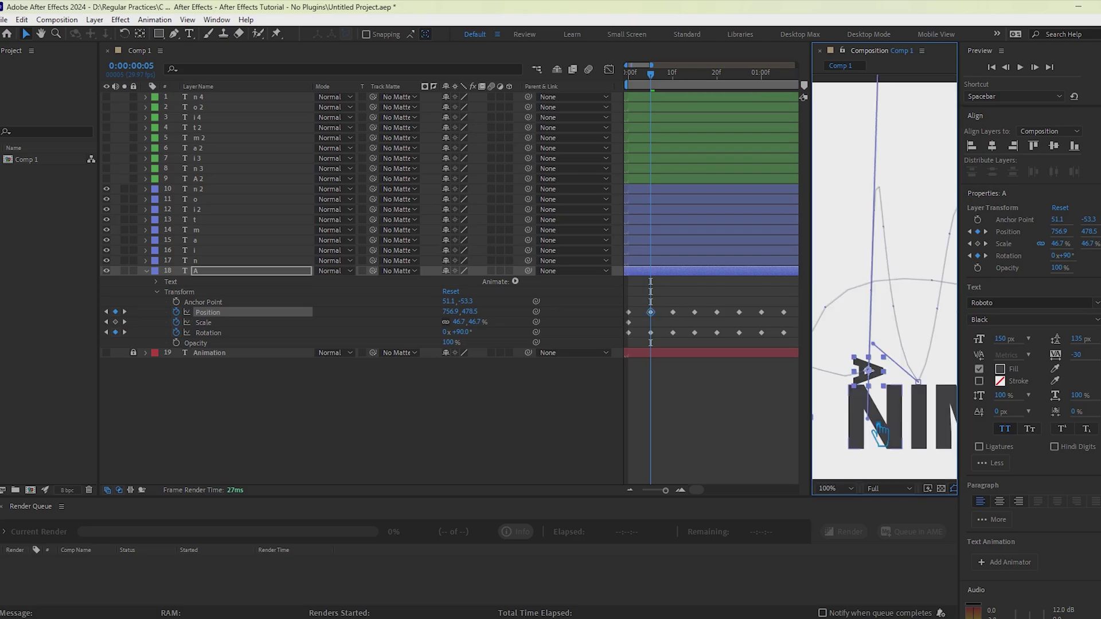
{"action": "left_click_drag", "start_coordinate": [878, 423], "coordinate": [879, 389]}
{"action": "scroll", "coordinate": [893, 385], "scroll_direction": "down", "scroll_amount": 1}
{"action": "scroll", "coordinate": [892, 384], "scroll_direction": "down", "scroll_amount": 3}
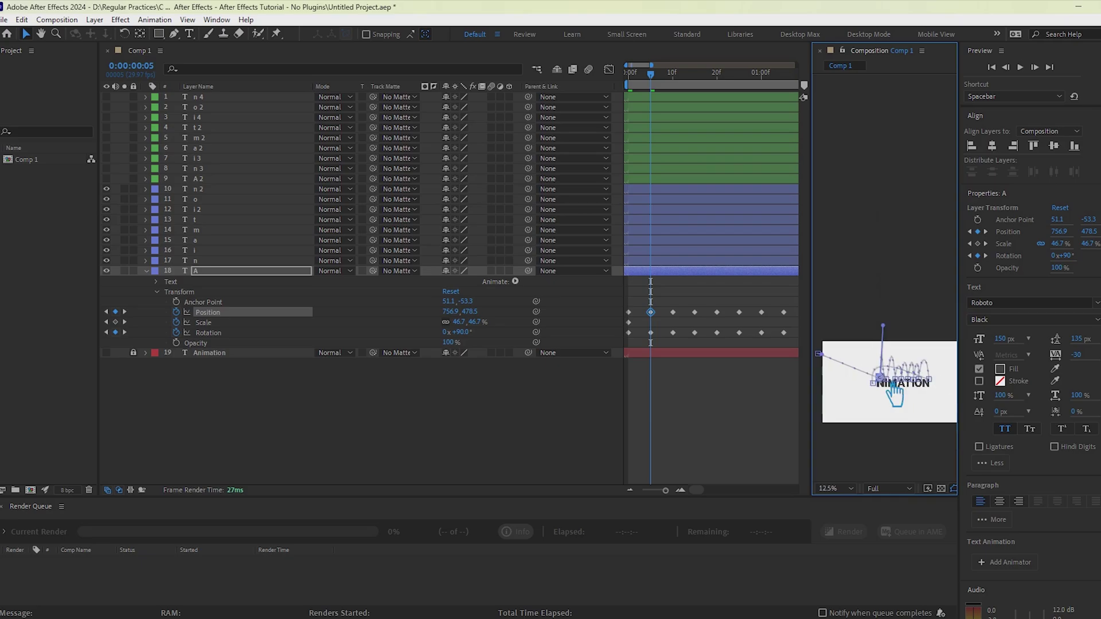
Deselect the A, preview the reshaped hops from the start of the composition, and save the project.
{"action": "left_click", "coordinate": [917, 412]}
{"action": "scroll", "coordinate": [907, 392], "scroll_direction": "up", "scroll_amount": 3}
{"action": "left_click_drag", "start_coordinate": [898, 387], "coordinate": [964, 389]}
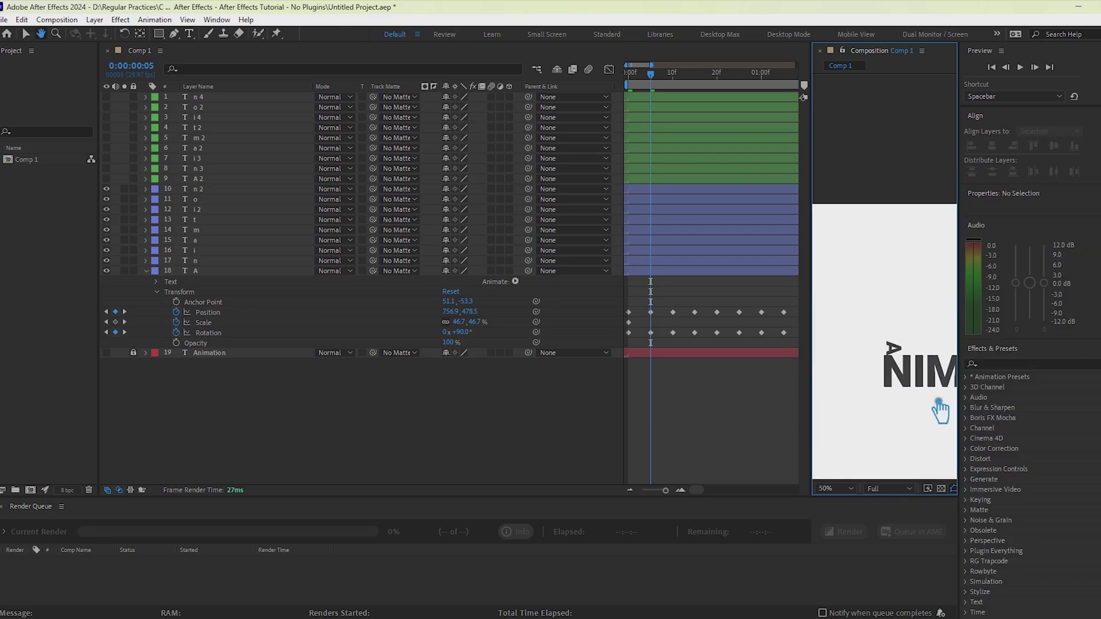
{"action": "left_click", "coordinate": [627, 75]}
{"action": "key", "text": "space"}
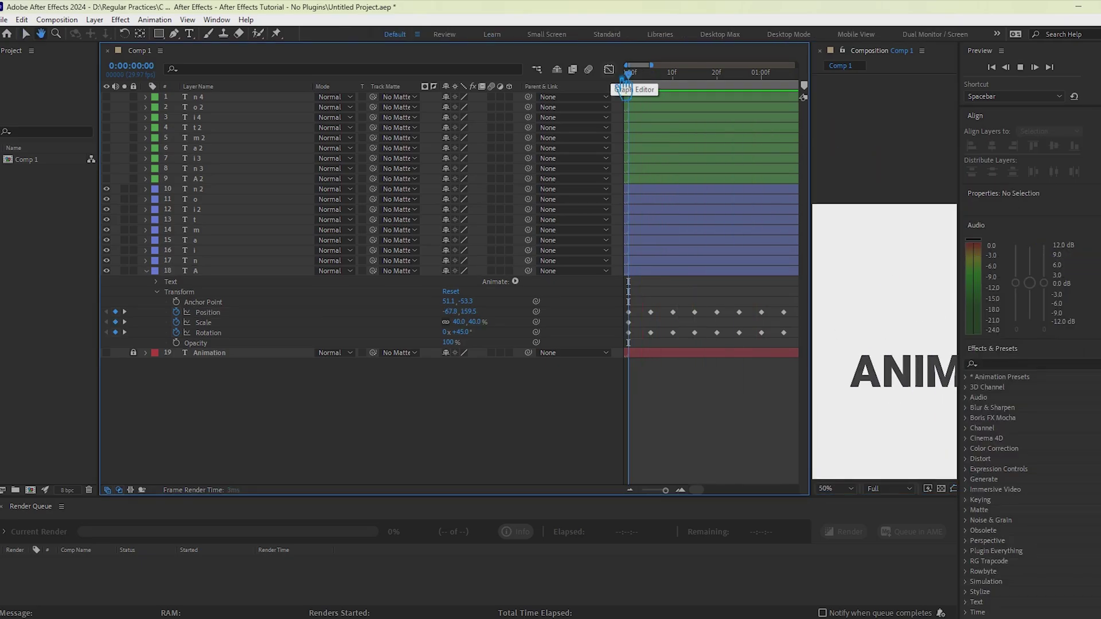
{"action": "key", "text": "ctrl+s"}
Select all of the A's position, scale and rotation keyframes after the first one and stop the preview.
{"action": "scroll", "coordinate": [710, 276], "scroll_direction": "down", "scroll_amount": 1}
{"action": "left_click_drag", "start_coordinate": [746, 345], "coordinate": [634, 301]}
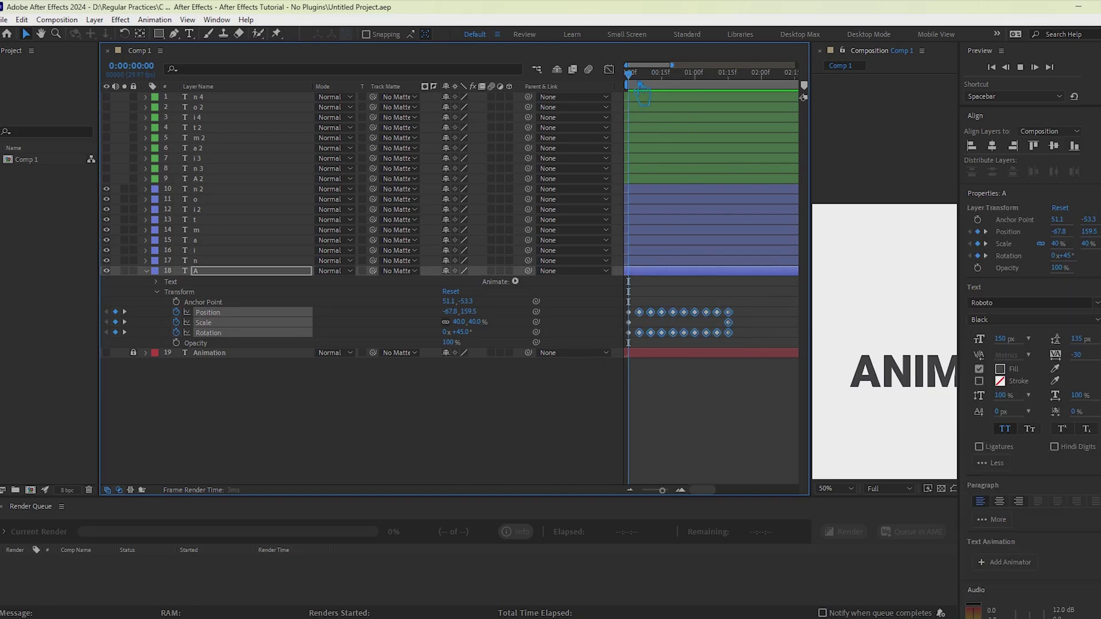
{"action": "key", "text": "space"}
{"action": "left_click_drag", "start_coordinate": [744, 73], "coordinate": [594, 70]}
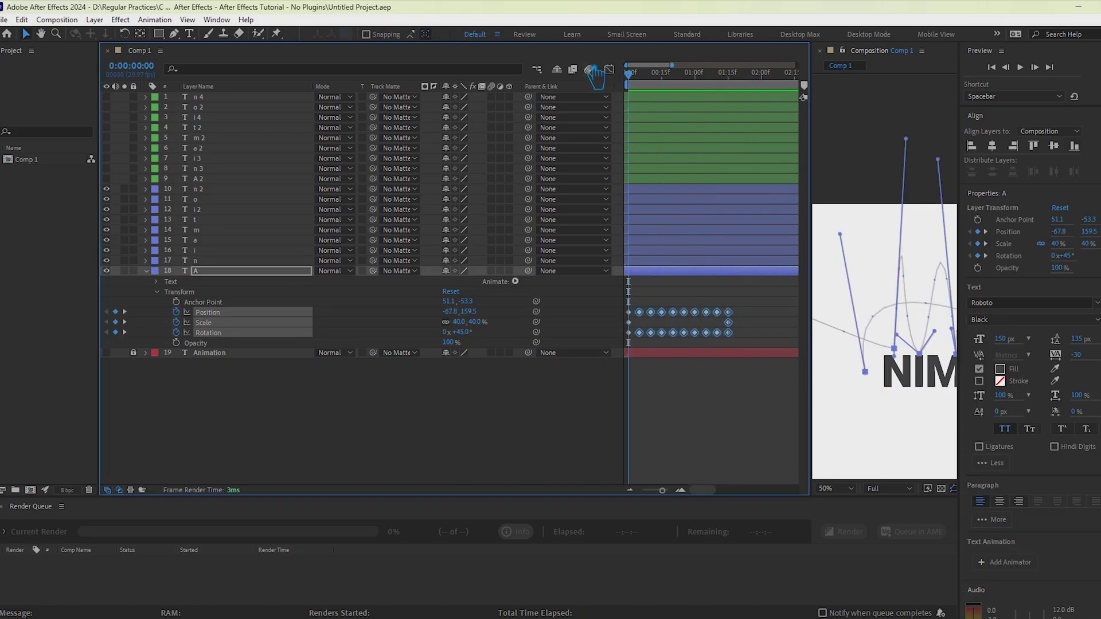
{"action": "key", "text": "equal"}
{"action": "key", "text": "Page_Down"}
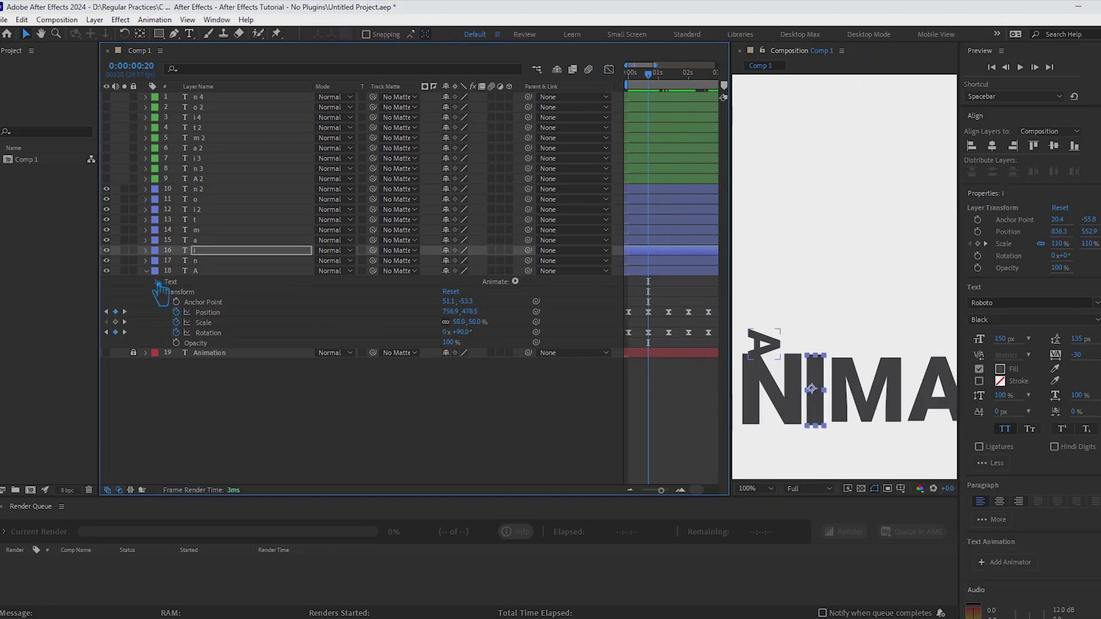
Expand the transform properties of the nine letter layers from A up to n 2.
{"action": "left_click", "coordinate": [147, 271]}
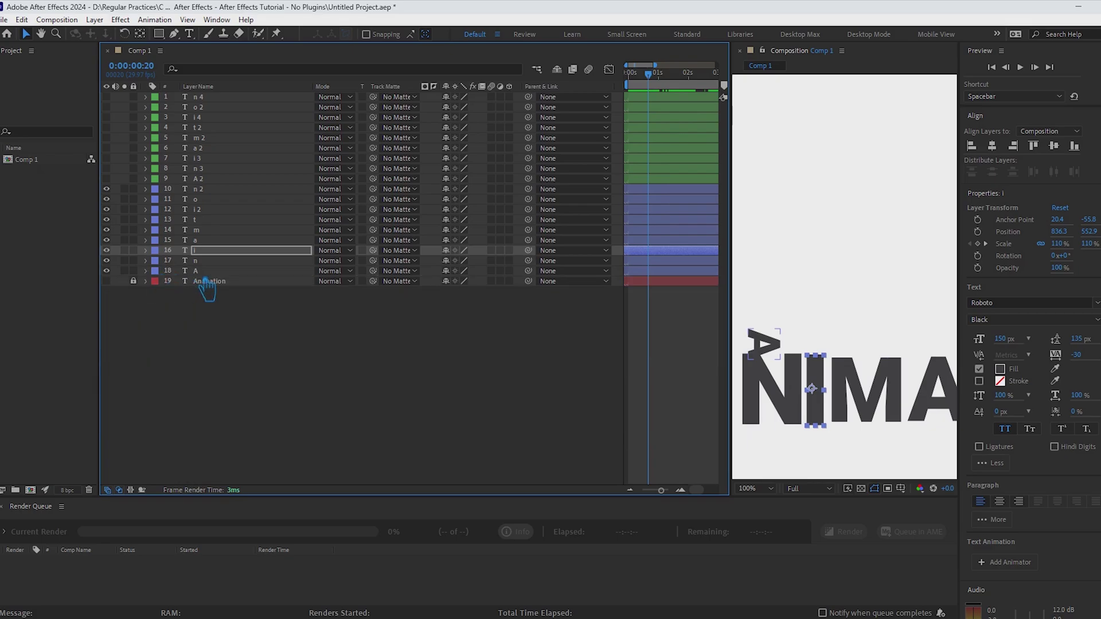
{"action": "left_click", "coordinate": [207, 275]}
{"action": "left_click", "coordinate": [218, 192], "text": "shift"}
{"action": "key", "text": "p"}
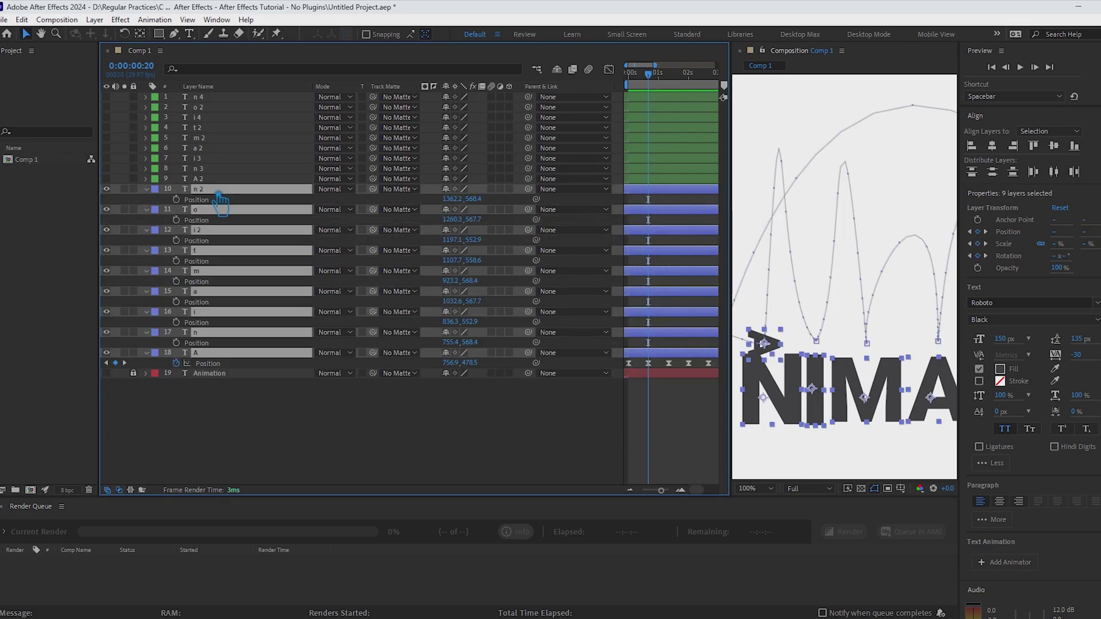
{"action": "left_click", "coordinate": [147, 189]}
{"action": "left_click", "coordinate": [147, 189]}
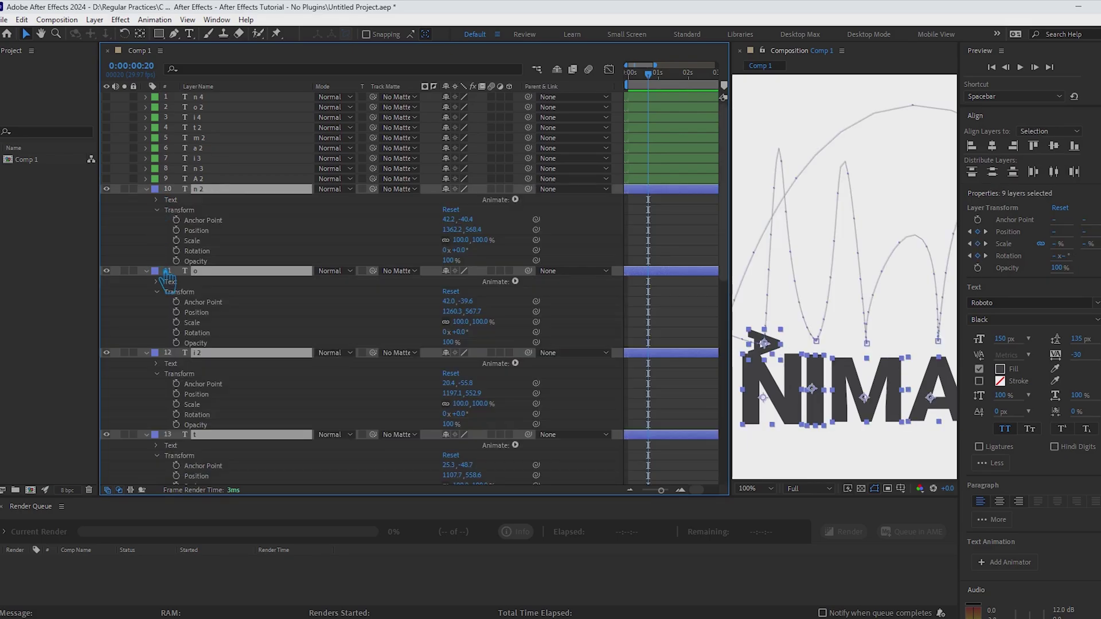
{"action": "scroll", "coordinate": [519, 312], "scroll_direction": "down", "scroll_amount": 10}
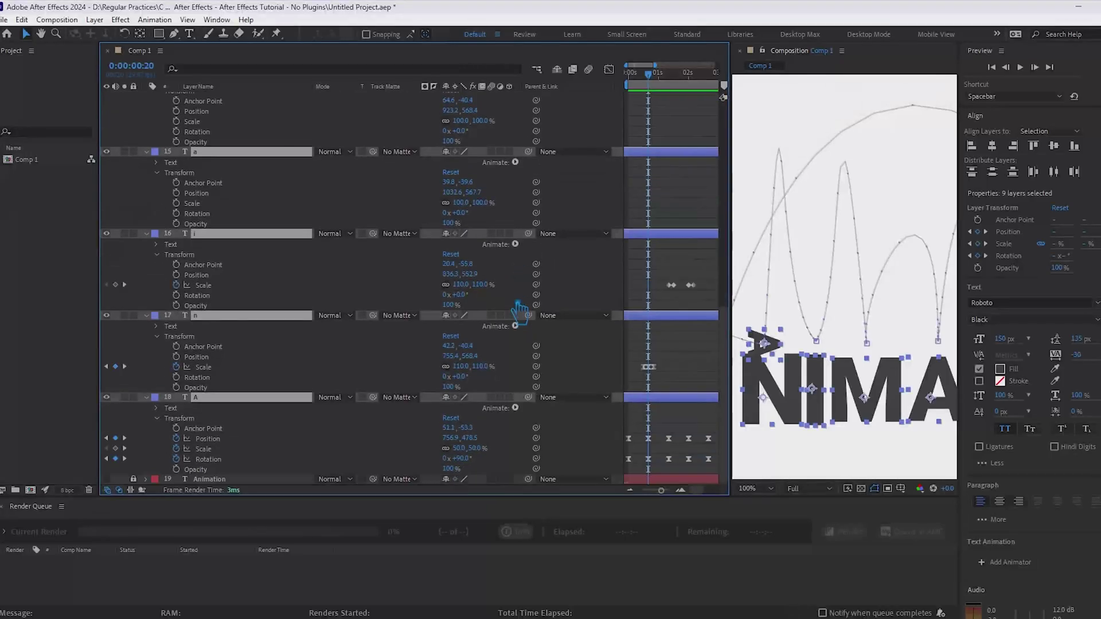
At 0:00:02:00, adjust the A's position on top of the M to about 936.7, 477.9.
{"action": "key", "text": "="}
{"action": "left_click_drag", "start_coordinate": [649, 75], "coordinate": [690, 77]}
{"action": "left_click_drag", "start_coordinate": [882, 351], "coordinate": [888, 350]}
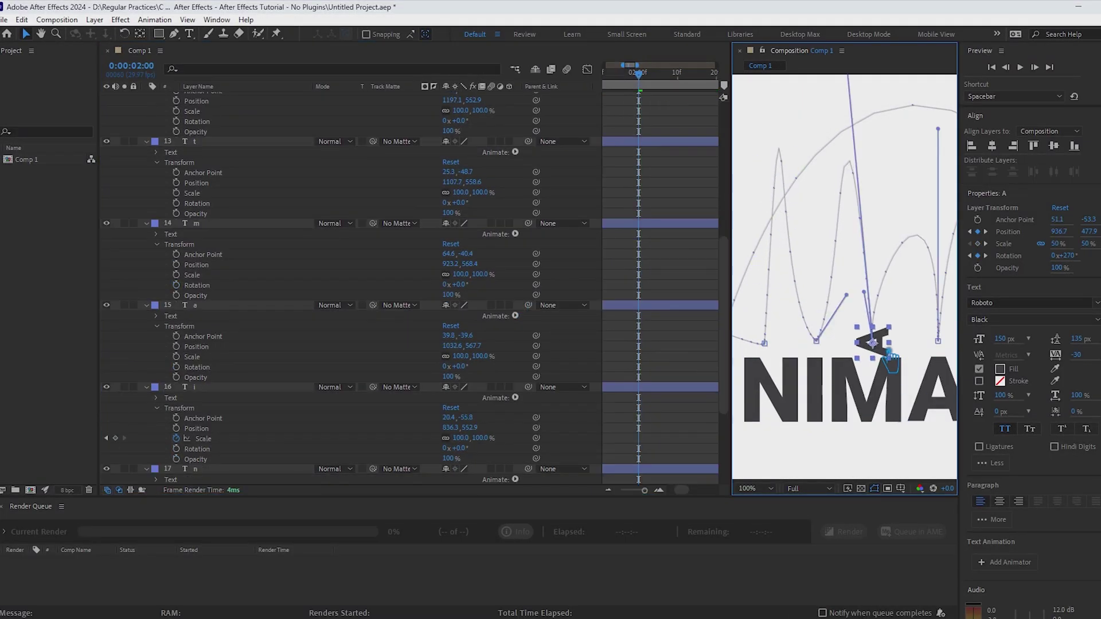
Enable scale keyframing on the m layer at 0:00:02:00 and set its scale to 110%.
{"action": "left_click", "coordinate": [872, 398]}
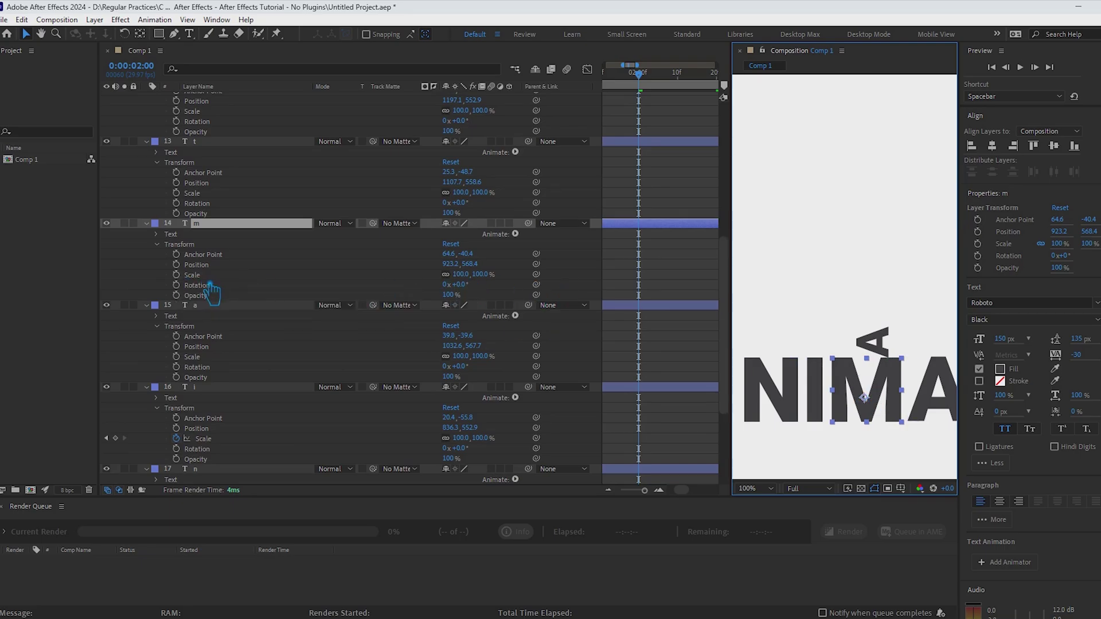
{"action": "left_click", "coordinate": [176, 275]}
{"action": "left_click", "coordinate": [470, 282]}
{"action": "type", "text": "11"}
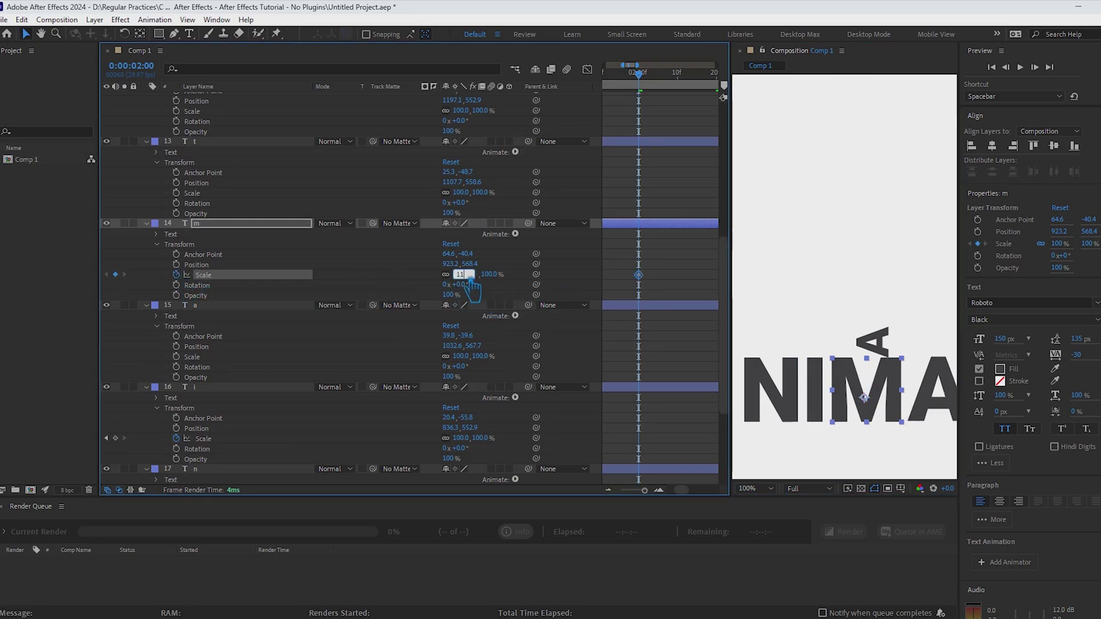
{"action": "type", "text": "0"}
{"action": "key", "text": "Return"}
Nudge the A upward five increments above the enlarged M.
{"action": "left_click", "coordinate": [900, 343]}
{"action": "key", "text": "Up"}
{"action": "key", "text": "Up"}
{"action": "key", "text": "Up"}
{"action": "key", "text": "Up"}
{"action": "key", "text": "Up"}
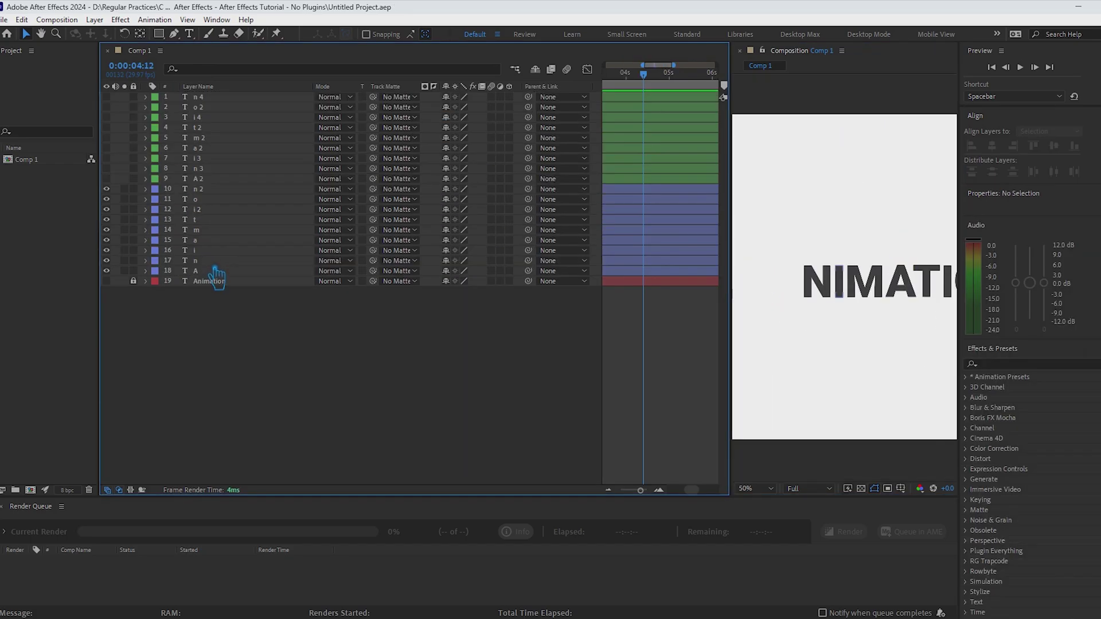
Select the eight letter layers from n to n 2 and remove their fill.
{"action": "left_click", "coordinate": [209, 271]}
{"action": "left_click", "coordinate": [207, 261]}
{"action": "left_click", "coordinate": [212, 189], "text": "shift"}
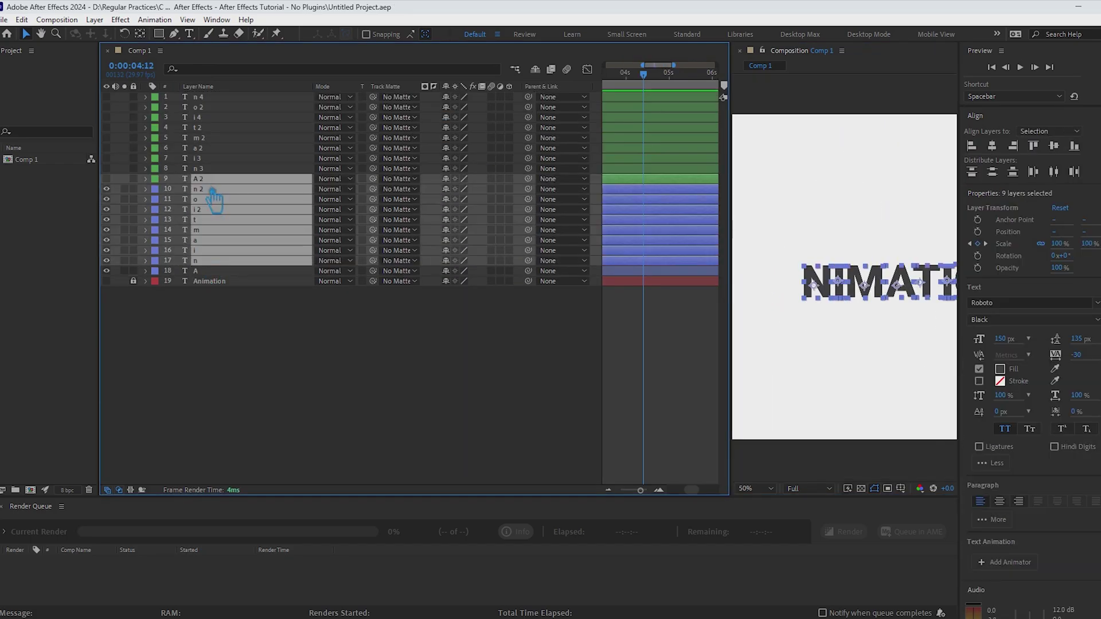
{"action": "left_click", "coordinate": [213, 191], "text": "shift"}
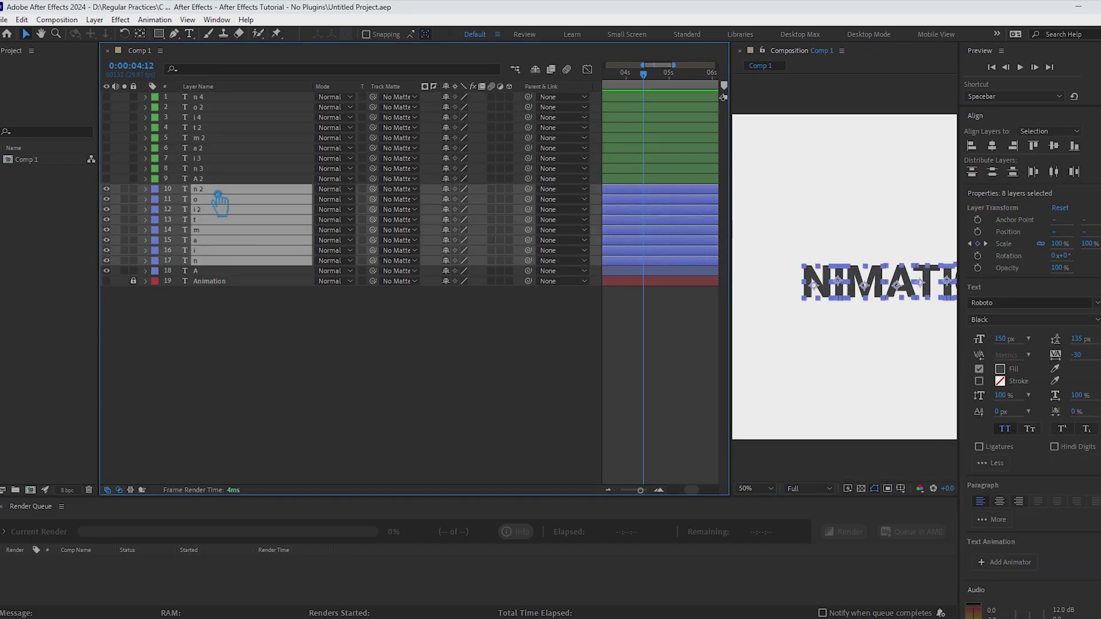
{"action": "left_click", "coordinate": [1002, 383]}
{"action": "left_click", "coordinate": [445, 155]}
{"action": "left_click", "coordinate": [979, 369]}
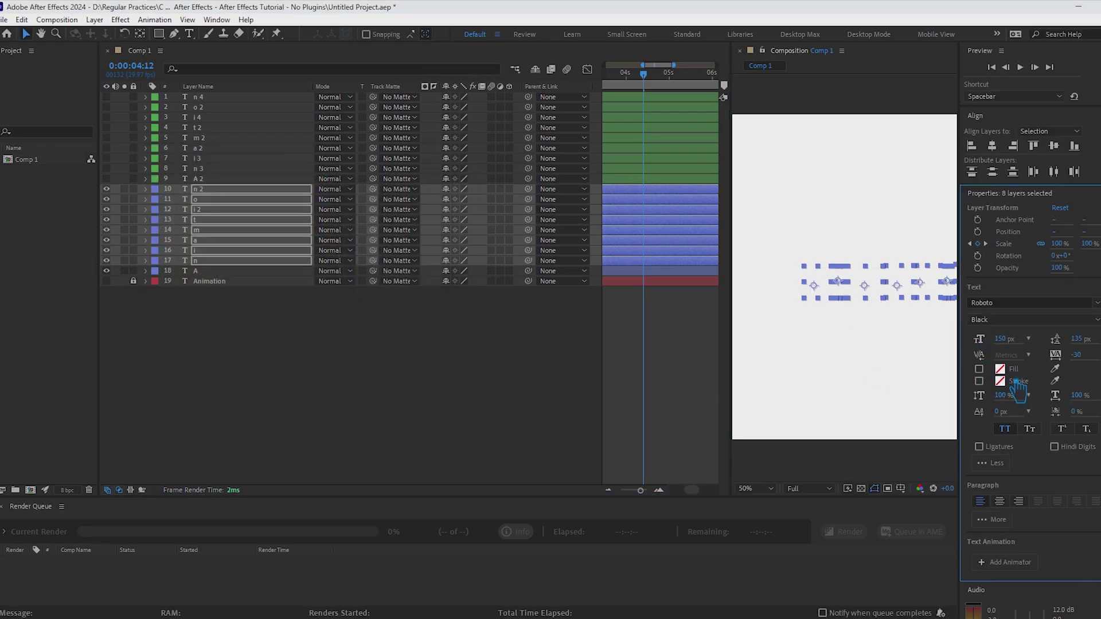
Add a black stroke to the selected letters and set its width to 4 px.
{"action": "left_click", "coordinate": [979, 381]}
{"action": "left_click", "coordinate": [1004, 395]}
{"action": "key", "text": "Up"}
{"action": "key", "text": "Up"}
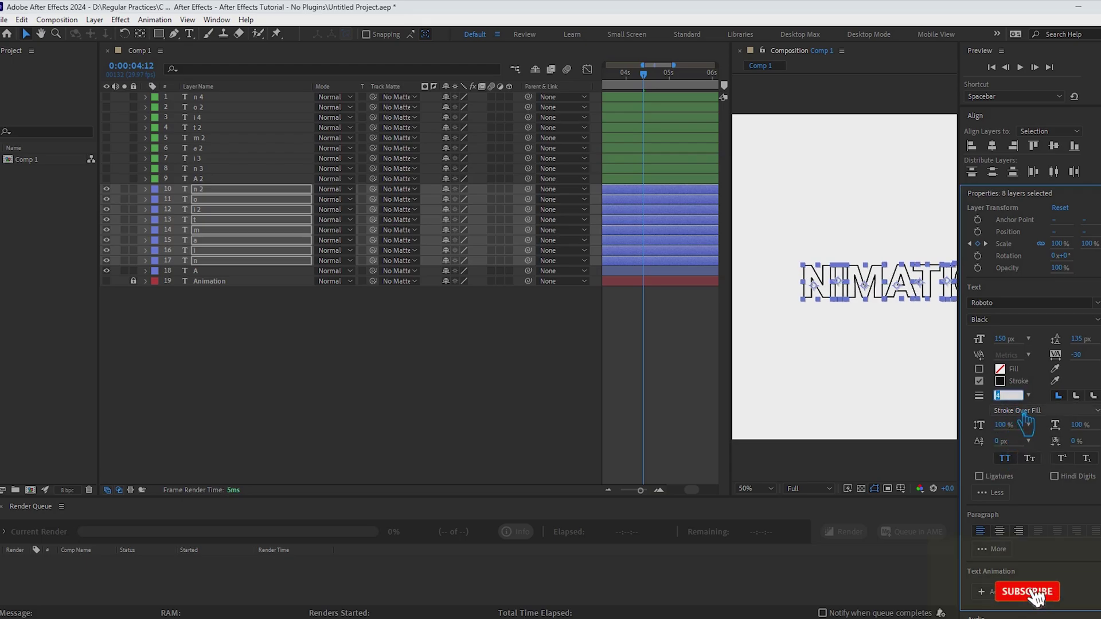
Preview the outlined letters and the hopping A from the start of the composition.
{"action": "type", "text": "-"}
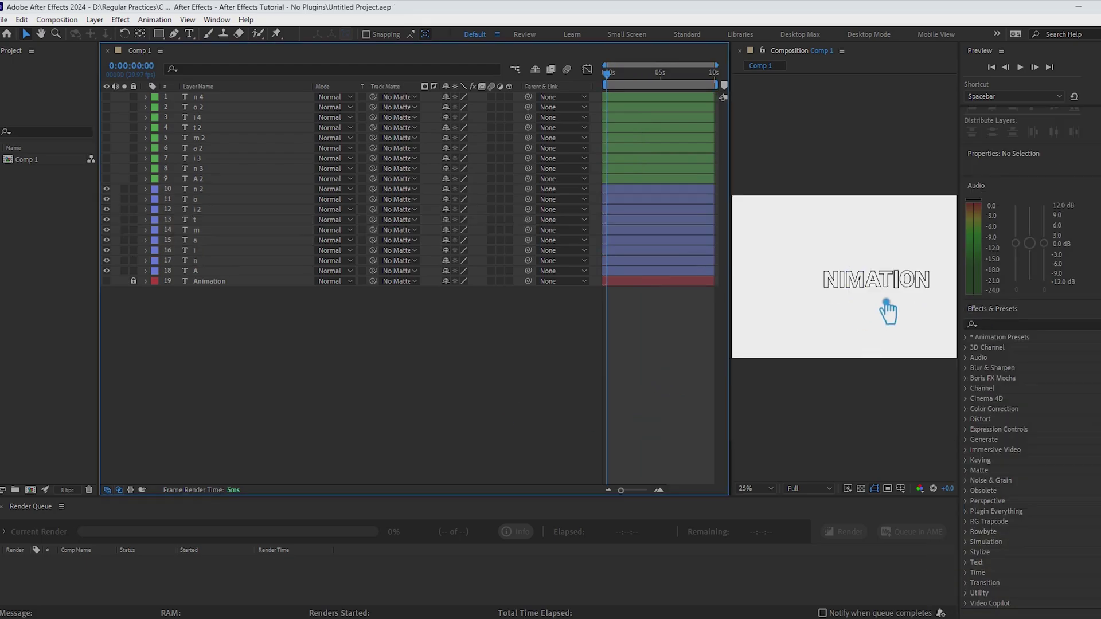
{"action": "scroll", "coordinate": [817, 309], "scroll_direction": "up", "scroll_amount": 2}
{"action": "scroll", "coordinate": [834, 327], "scroll_direction": "down", "scroll_amount": 1}
{"action": "key", "text": "space"}
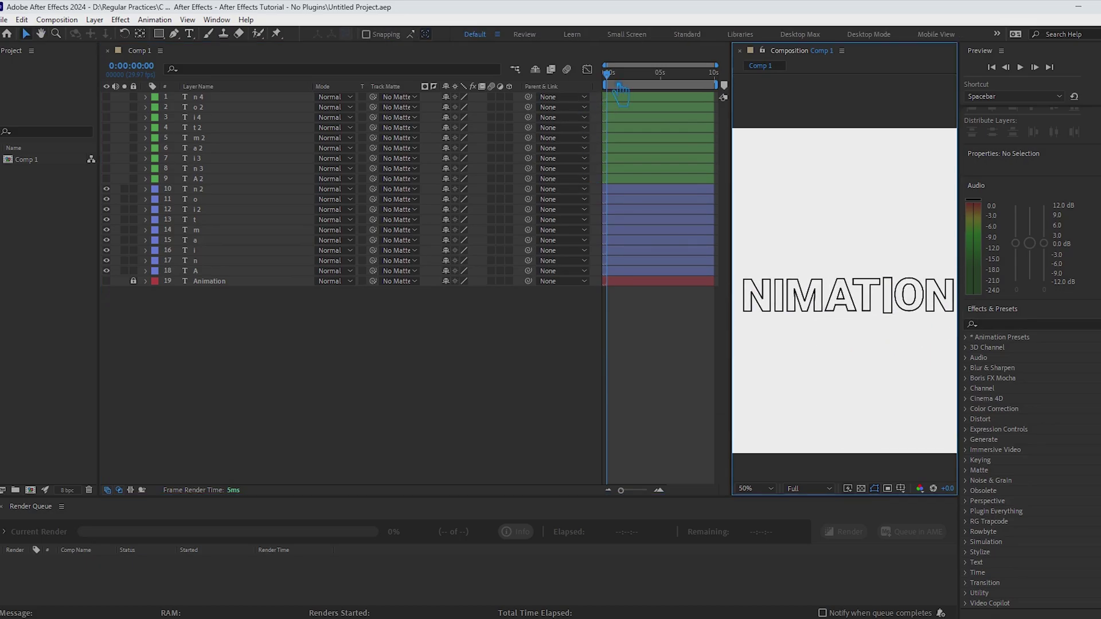
Set the i 2 layer's scale keyframe at 0:00:03:24 to 100%.
{"action": "mouse_move", "coordinate": [669, 103]}
{"action": "left_mouse_down"}
{"action": "mouse_move", "coordinate": [647, 109]}
{"action": "mouse_move", "coordinate": [661, 117]}
{"action": "left_mouse_up"}
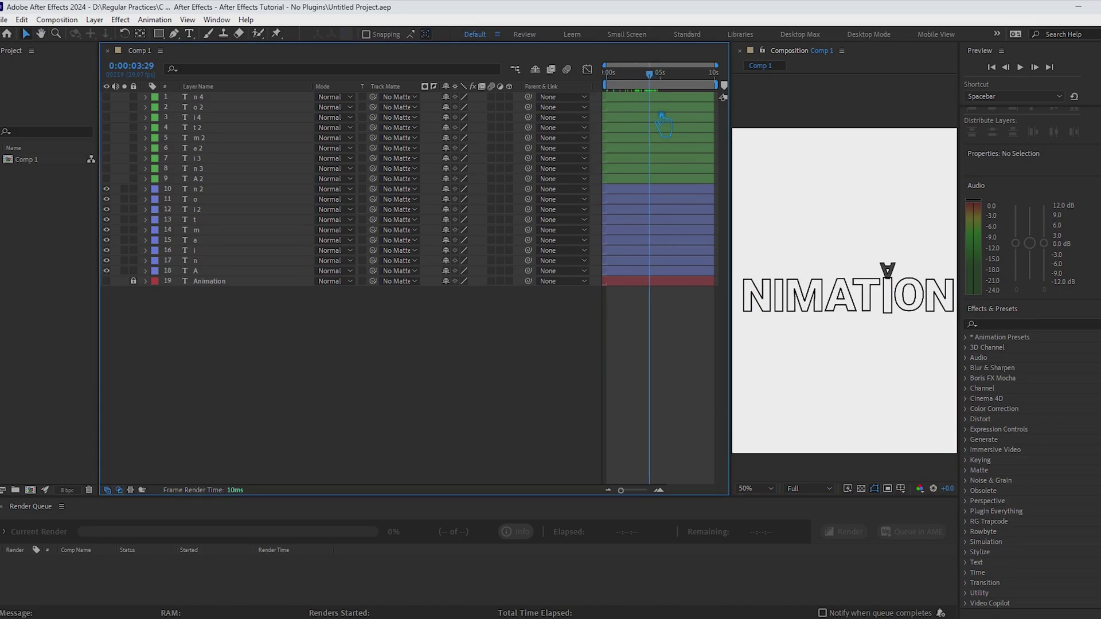
{"action": "left_click", "coordinate": [891, 313]}
{"action": "left_click", "coordinate": [147, 210]}
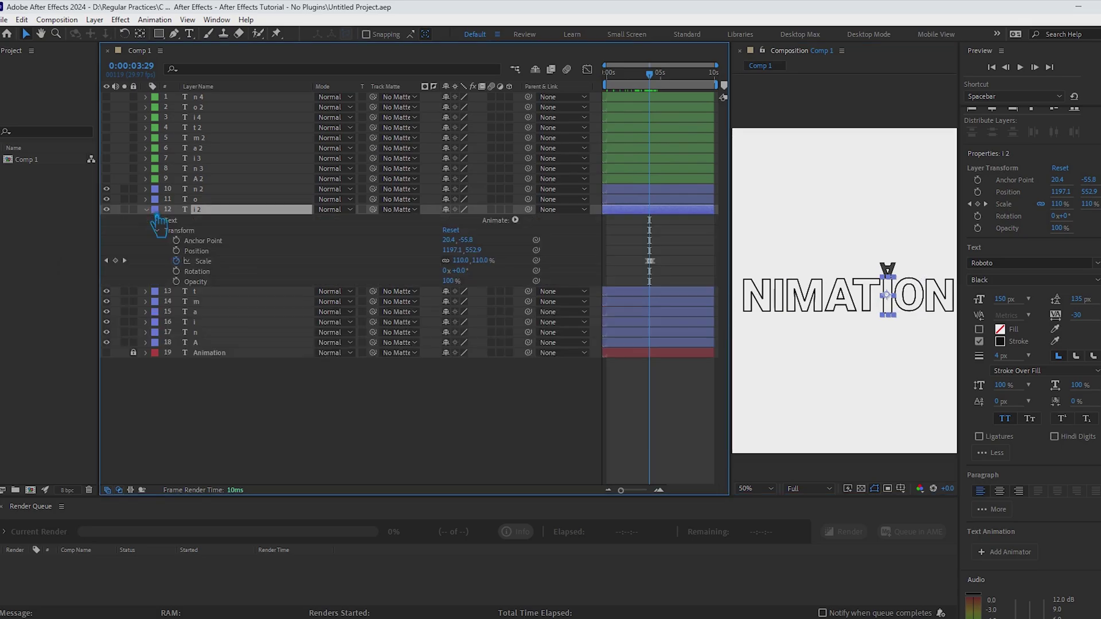
{"action": "key", "text": "equal"}
{"action": "key", "text": "equal"}
{"action": "key", "text": "equal"}
{"action": "left_click_drag", "start_coordinate": [653, 74], "coordinate": [652, 98]}
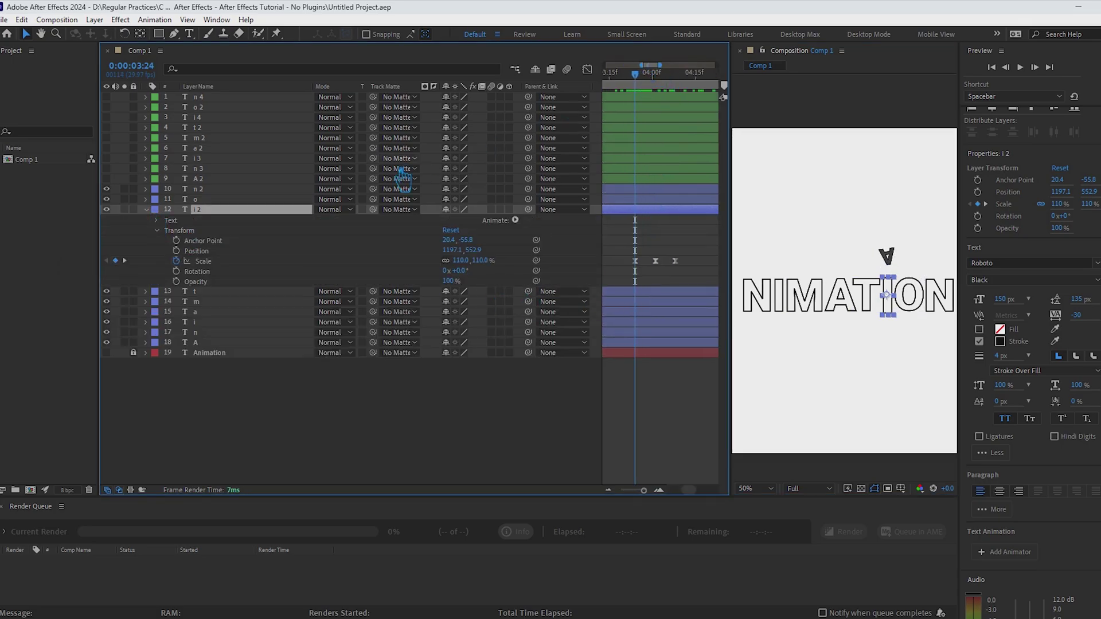
{"action": "left_click", "coordinate": [462, 260]}
{"action": "type", "text": "100"}
Go to the i 2 layer's last scale keyframe at 0:00:04:08, save the project and collapse the layer.
{"action": "left_click_drag", "start_coordinate": [637, 75], "coordinate": [675, 75]}
{"action": "key", "text": "ctrl+s"}
{"action": "left_click", "coordinate": [400, 423]}
{"action": "left_click", "coordinate": [146, 209]}
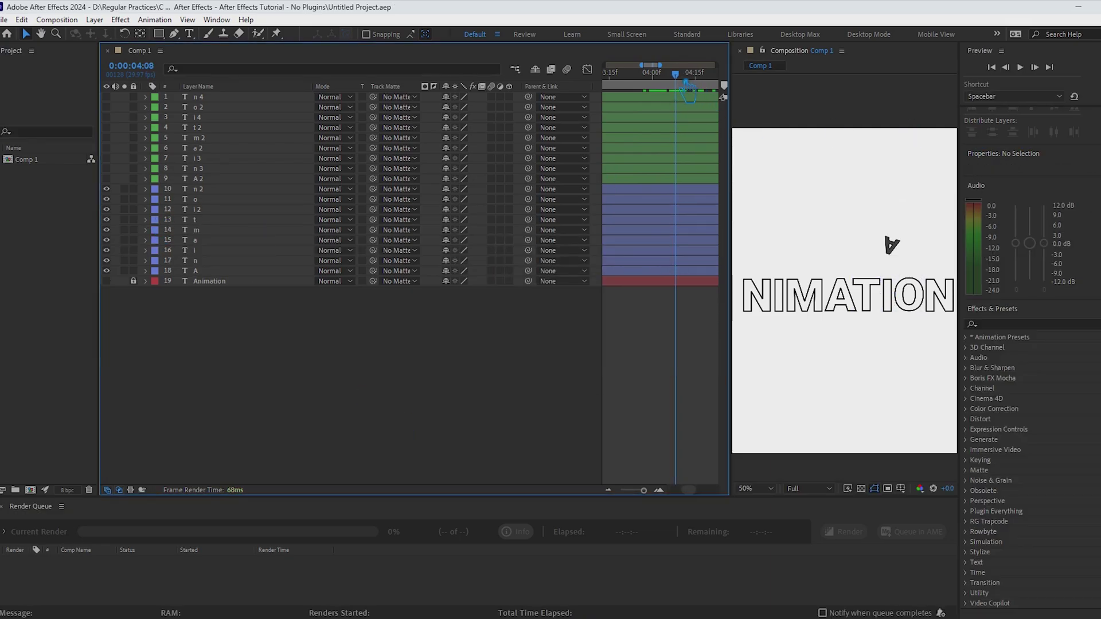
Deselect all layers and go to 0:00:00:20, where the hopping A lands on the N.
{"action": "key", "text": "Page_Up"}
{"action": "key", "text": "Page_Up"}
{"action": "left_click", "coordinate": [201, 270]}
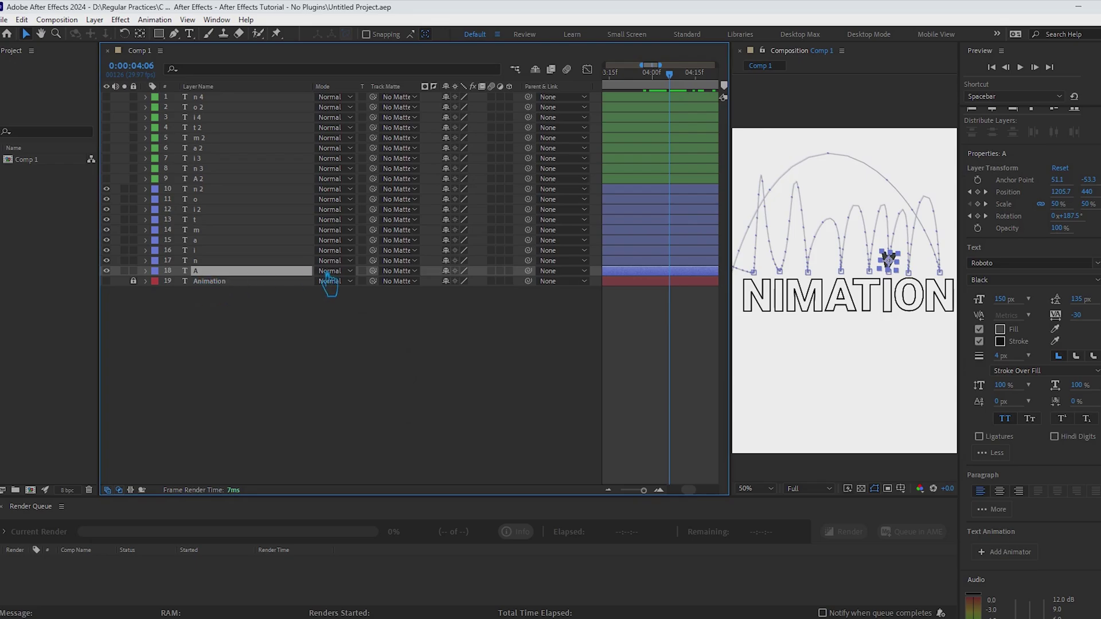
{"action": "key", "text": "minus"}
{"action": "key", "text": "minus"}
{"action": "key", "text": "minus"}
{"action": "left_click", "coordinate": [494, 372]}
{"action": "left_click", "coordinate": [623, 75]}
{"action": "left_click_drag", "start_coordinate": [637, 89], "coordinate": [628, 94]}
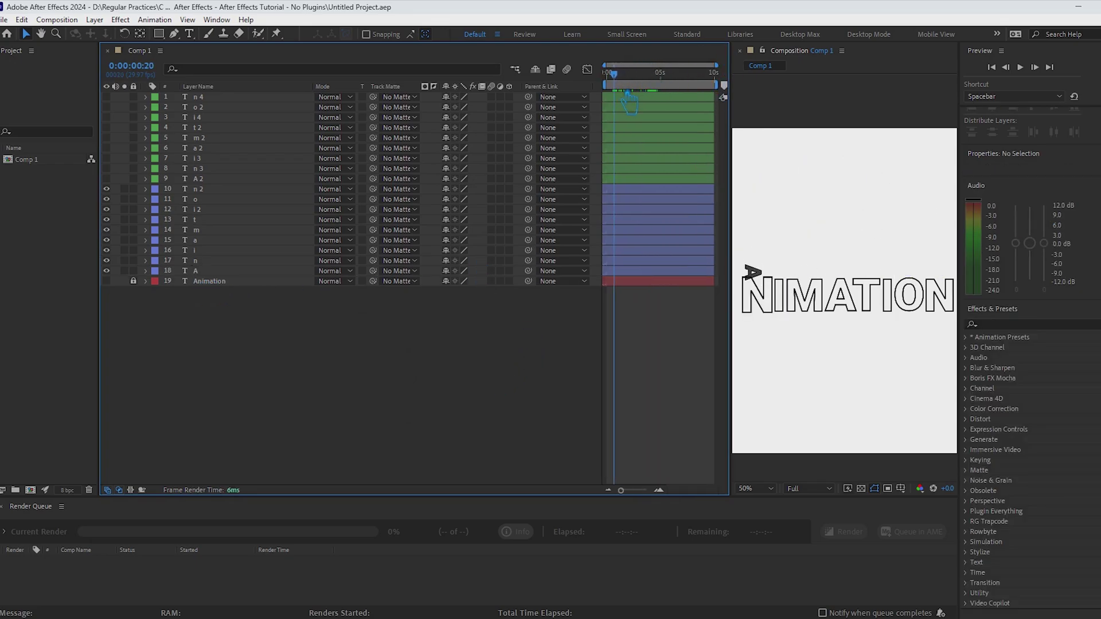
Select the outlined n layer and reveal its transform properties and scale keyframes around 0:00:00:20.
{"action": "left_click", "coordinate": [764, 289]}
{"action": "key", "text": "p"}
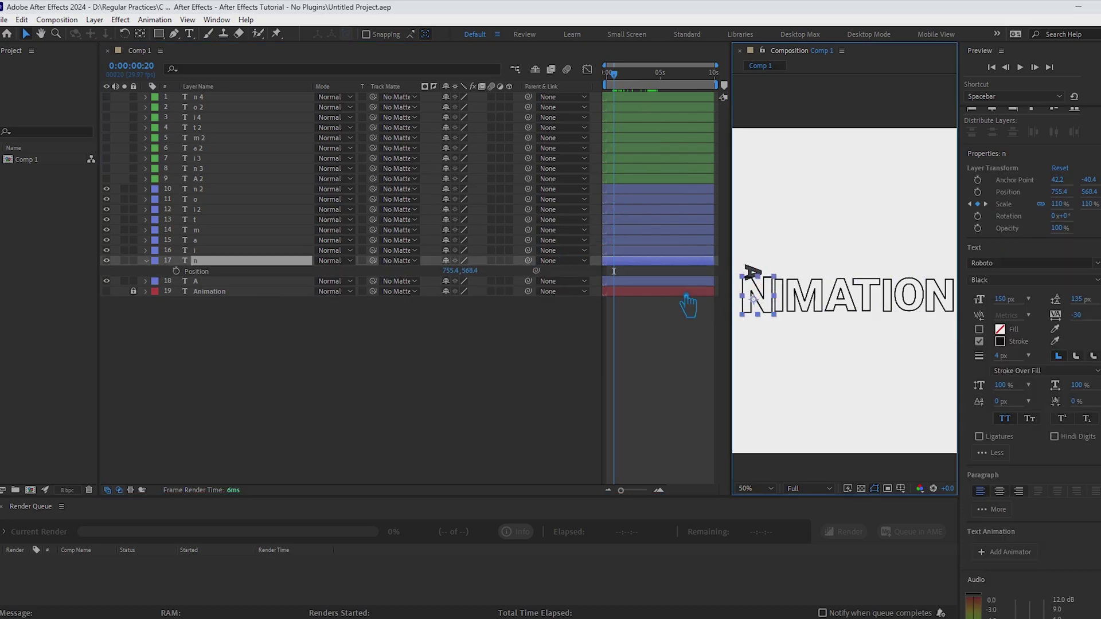
{"action": "left_click", "coordinate": [162, 270]}
{"action": "key", "text": "equal"}
{"action": "key", "text": "equal"}
{"action": "key", "text": "equal"}
Nudge the A up to position 756.9, 470.5 at 0:00:00:20 so it rests on the enlarged N.
{"action": "left_click", "coordinate": [752, 272]}
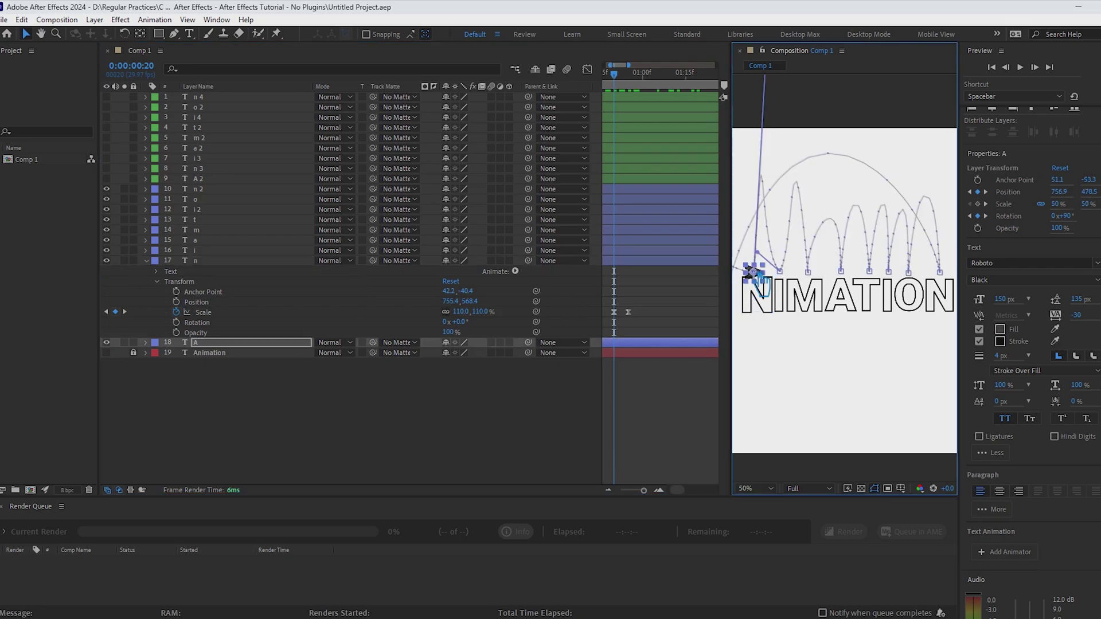
{"action": "left_click", "coordinate": [533, 424]}
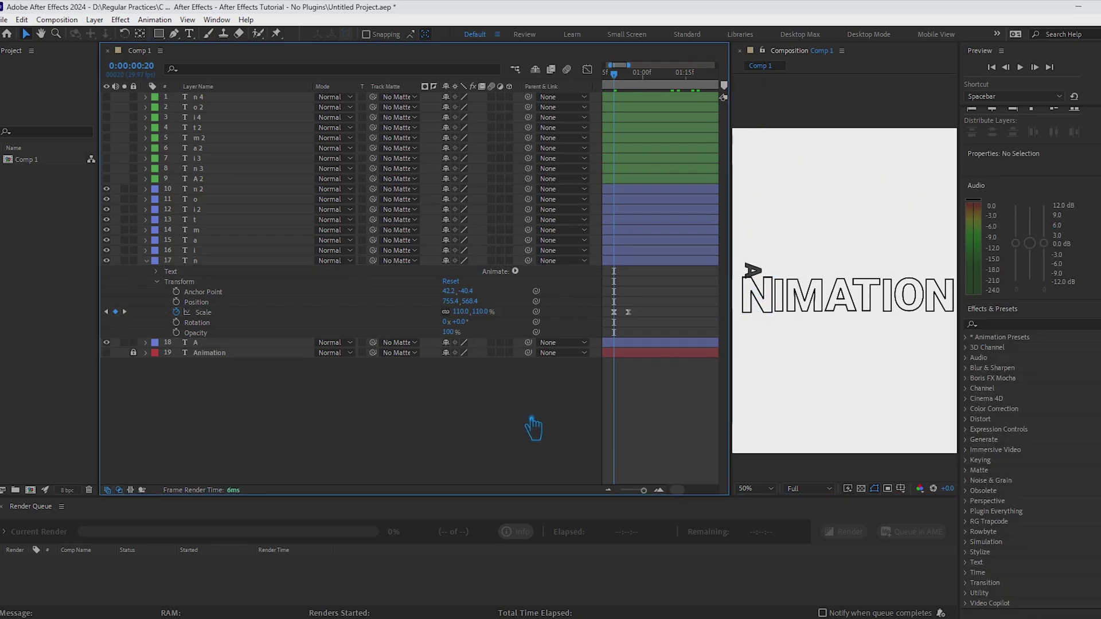
{"action": "left_click", "coordinate": [757, 268]}
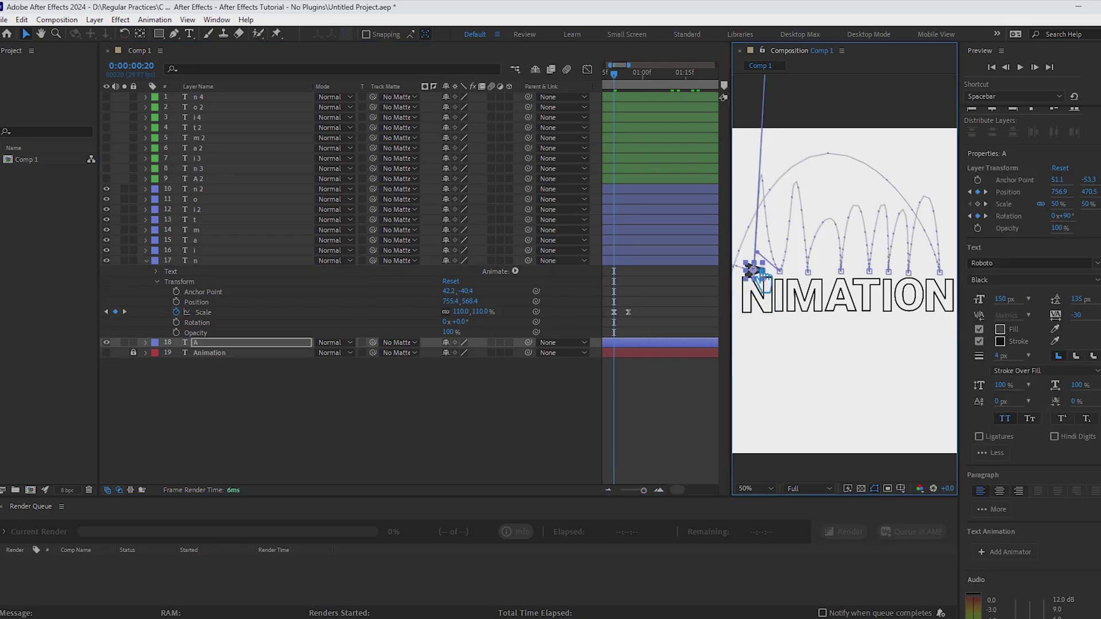
{"action": "left_click", "coordinate": [562, 408]}
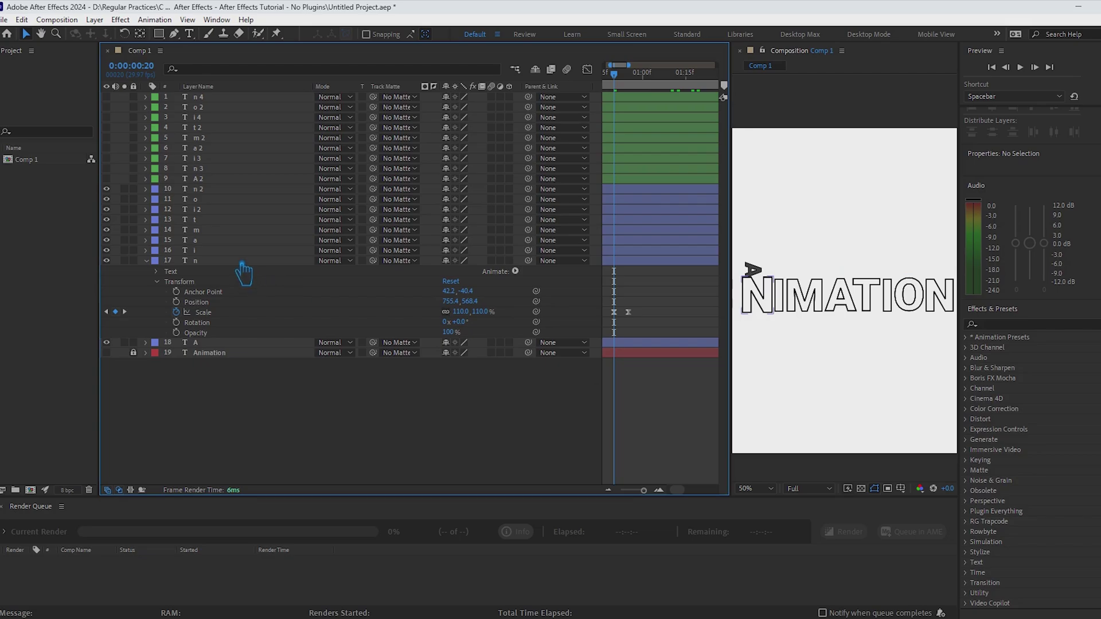
{"action": "left_click", "coordinate": [761, 298]}
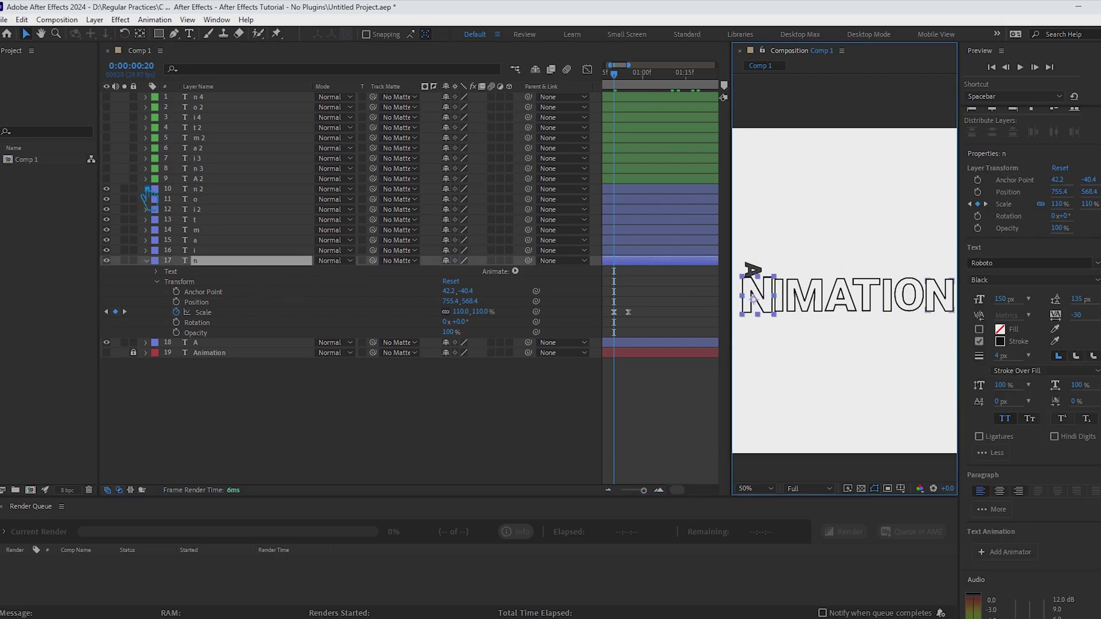
{"action": "left_click", "coordinate": [200, 179]}
Reveal the i 2 layer's transform properties and set its scale keyframe at 0:00:03:24 to 100%.
{"action": "left_click", "coordinate": [889, 307]}
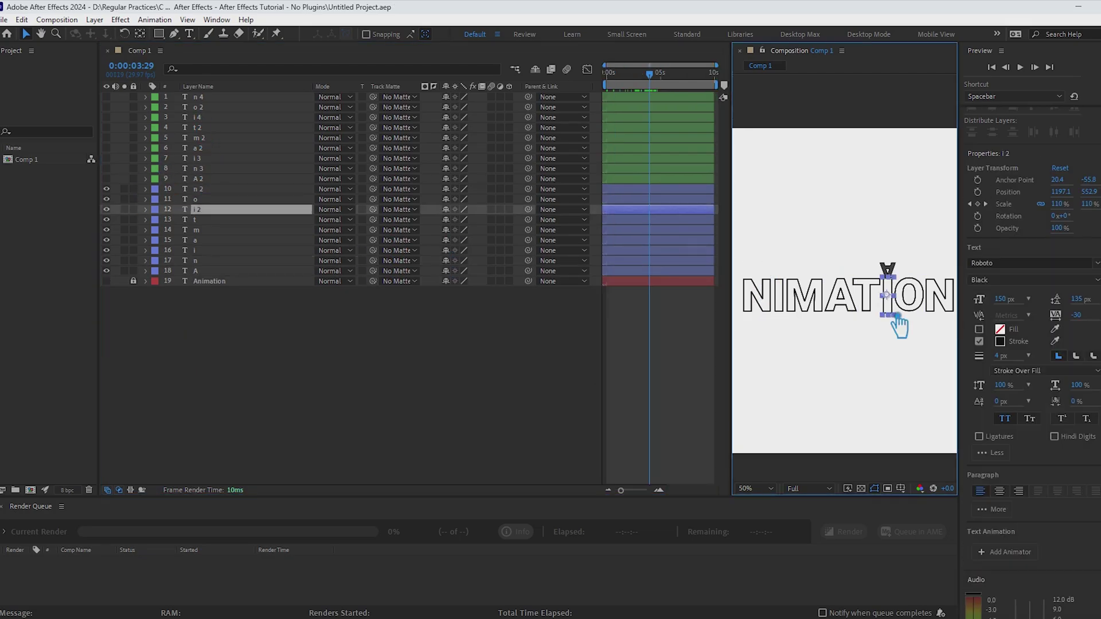
{"action": "left_click", "coordinate": [146, 210]}
{"action": "key", "text": "equal"}
{"action": "key", "text": "equal"}
{"action": "key", "text": "equal"}
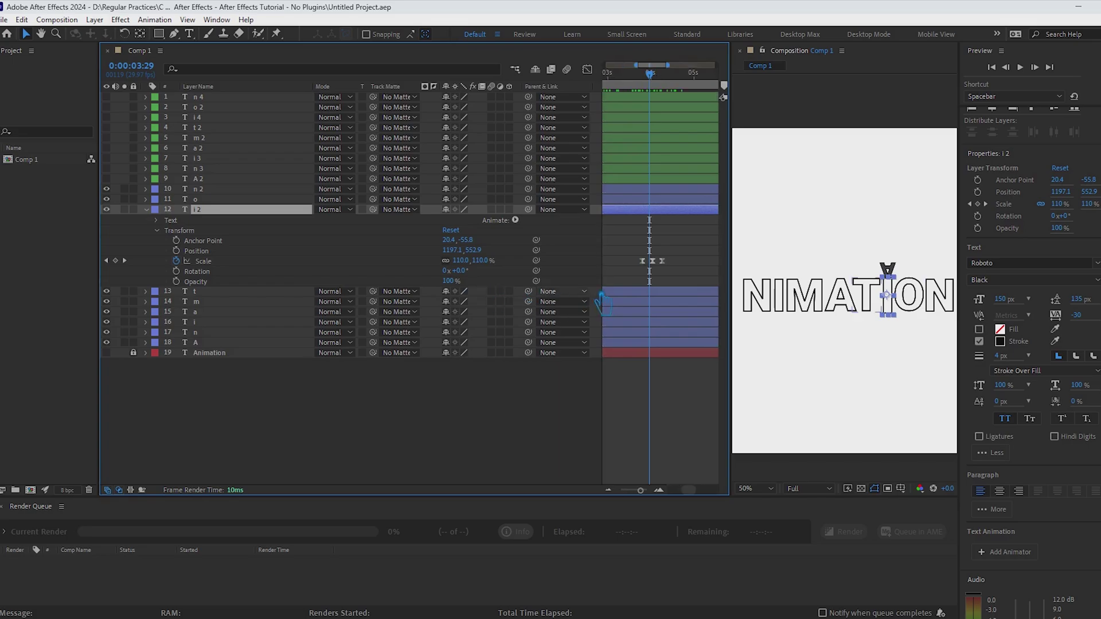
{"action": "mouse_move", "coordinate": [650, 74]}
{"action": "left_mouse_down"}
{"action": "mouse_move", "coordinate": [635, 83]}
{"action": "mouse_move", "coordinate": [647, 89]}
{"action": "left_mouse_up"}
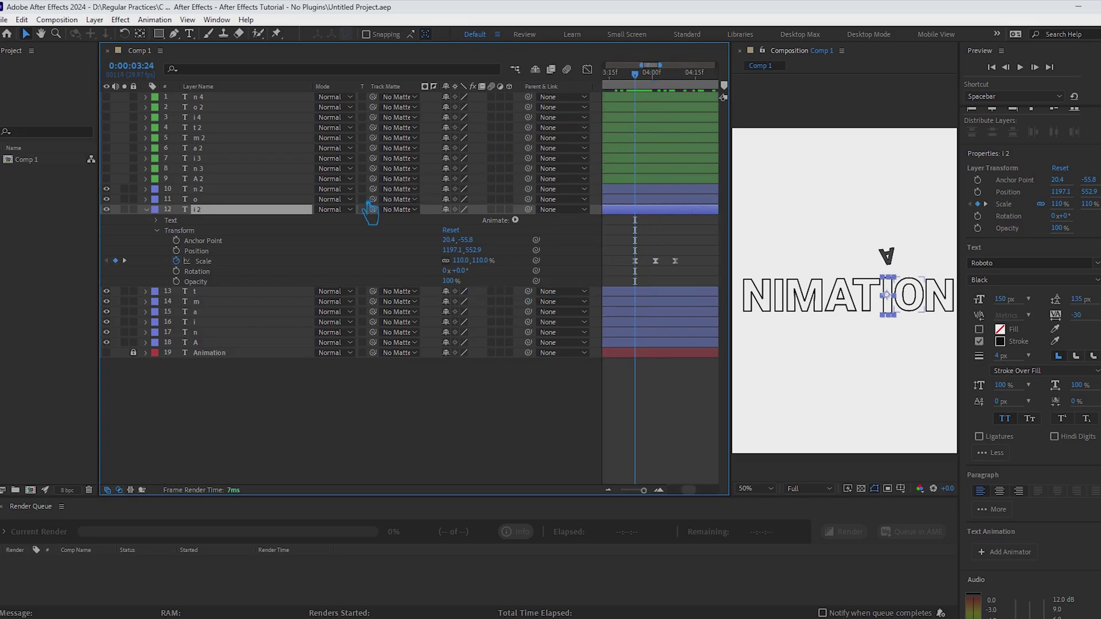
{"action": "left_click", "coordinate": [461, 260]}
Go to the i 2 layer's last scale keyframe at 0:00:04:08, save the project and collapse the layer.
{"action": "left_click_drag", "start_coordinate": [653, 84], "coordinate": [685, 92]}
{"action": "key", "text": "ctrl+s"}
{"action": "left_click", "coordinate": [399, 427]}
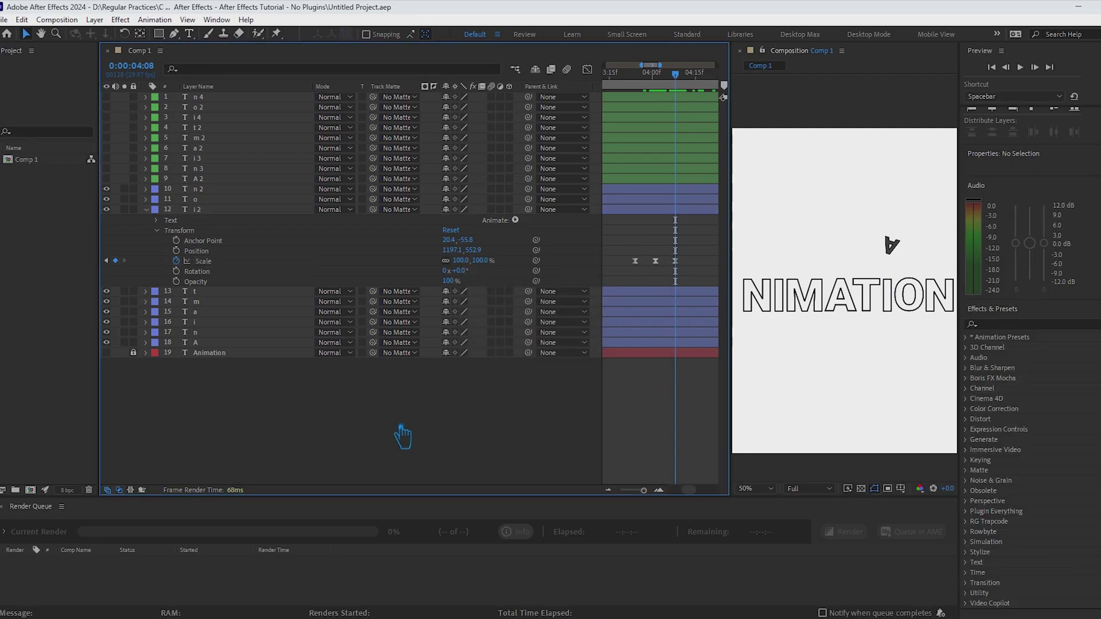
{"action": "left_click", "coordinate": [148, 210]}
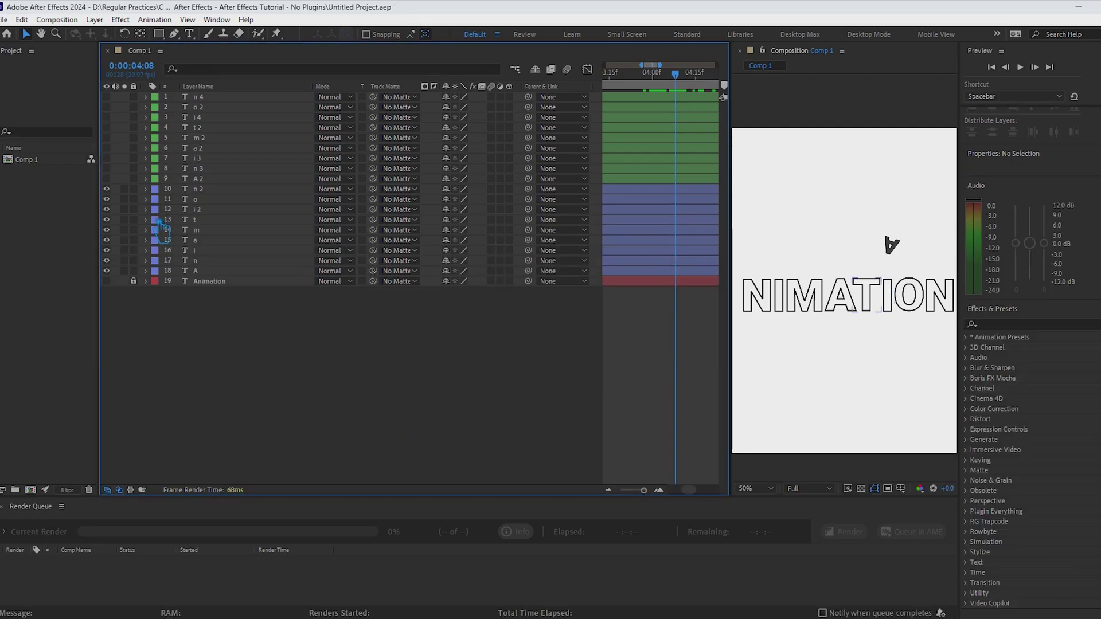
Check the A at 0:00:04:06, deselect it and return to its landing on the N at 0:00:00:20.
{"action": "left_click_drag", "start_coordinate": [686, 91], "coordinate": [680, 93]}
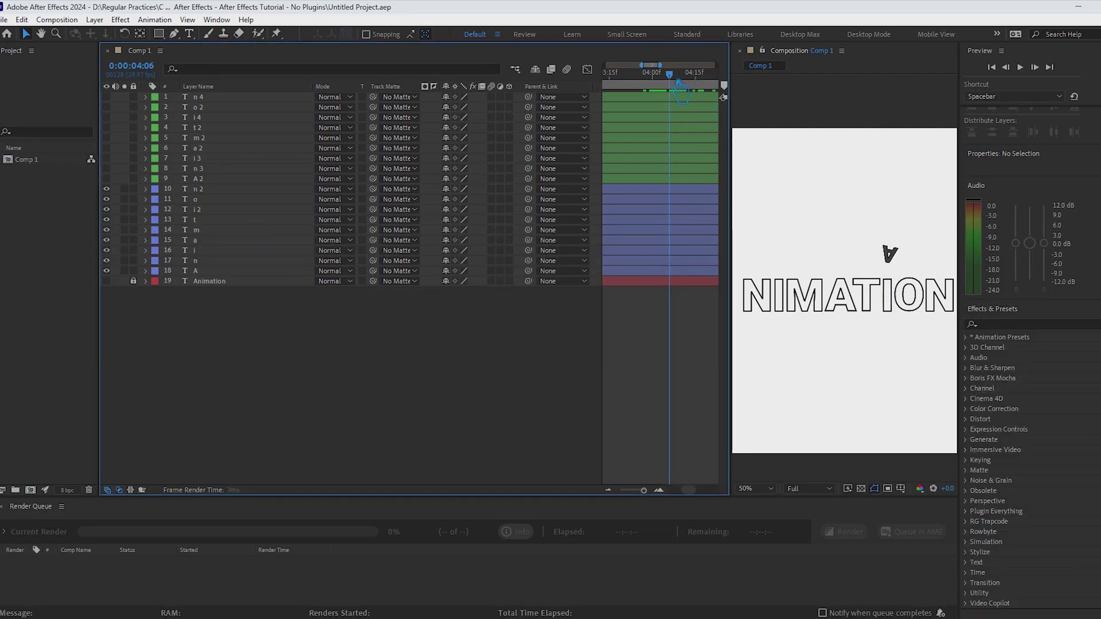
{"action": "left_click", "coordinate": [209, 272]}
{"action": "key", "text": "minus"}
{"action": "key", "text": "minus"}
{"action": "left_click", "coordinate": [495, 370]}
{"action": "left_click_drag", "start_coordinate": [664, 75], "coordinate": [628, 93]}
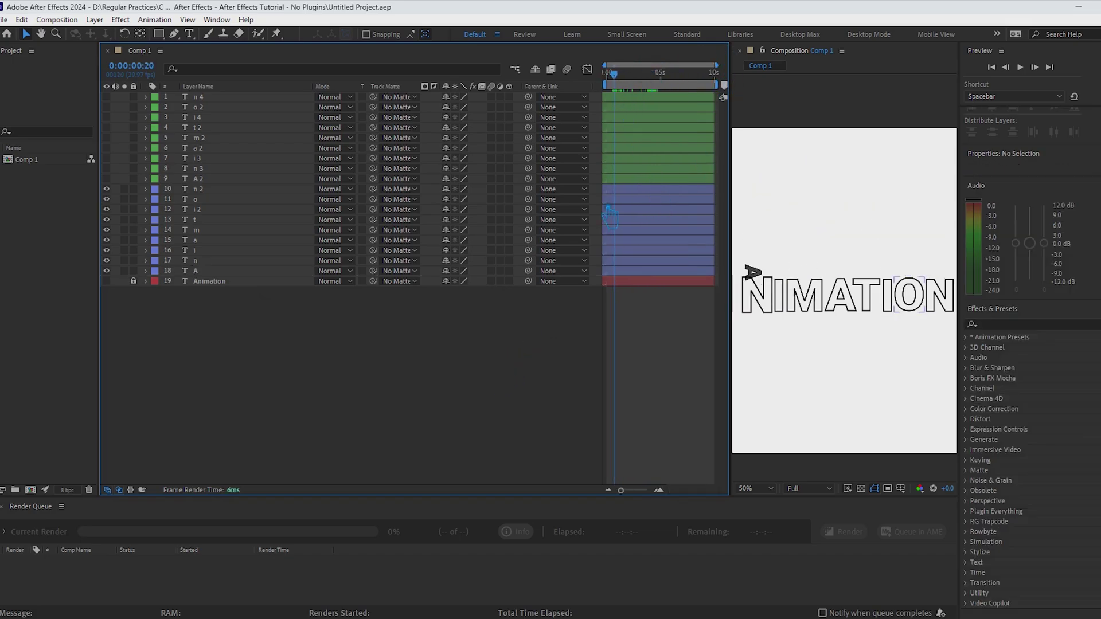
Select the outlined n layer and expand all its transform properties to show the scale keyframes.
{"action": "left_click", "coordinate": [758, 295]}
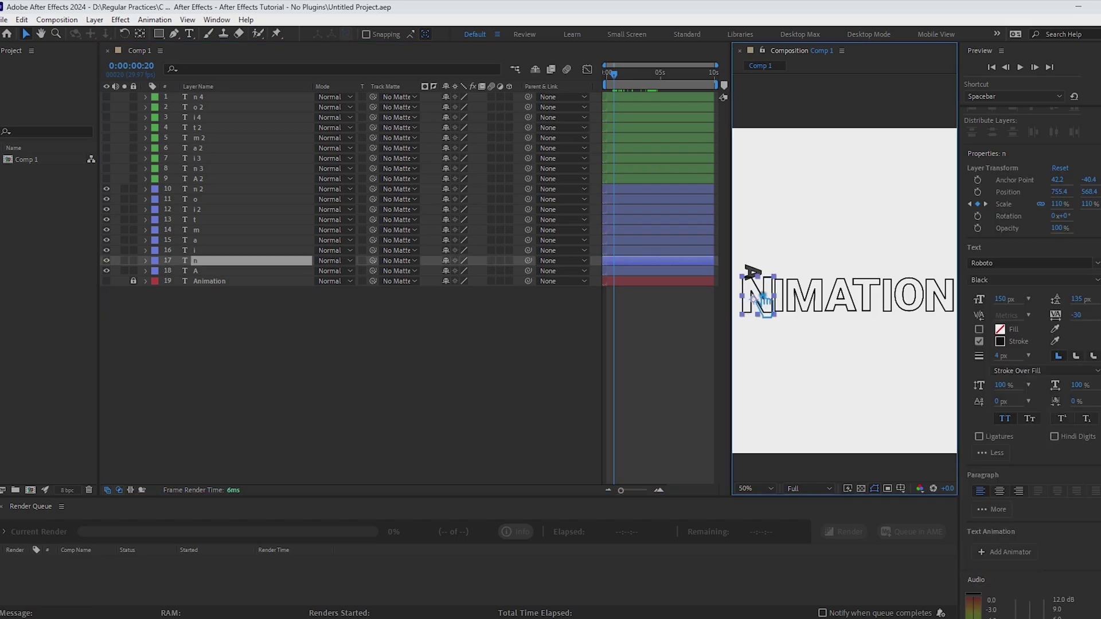
{"action": "key", "text": "p"}
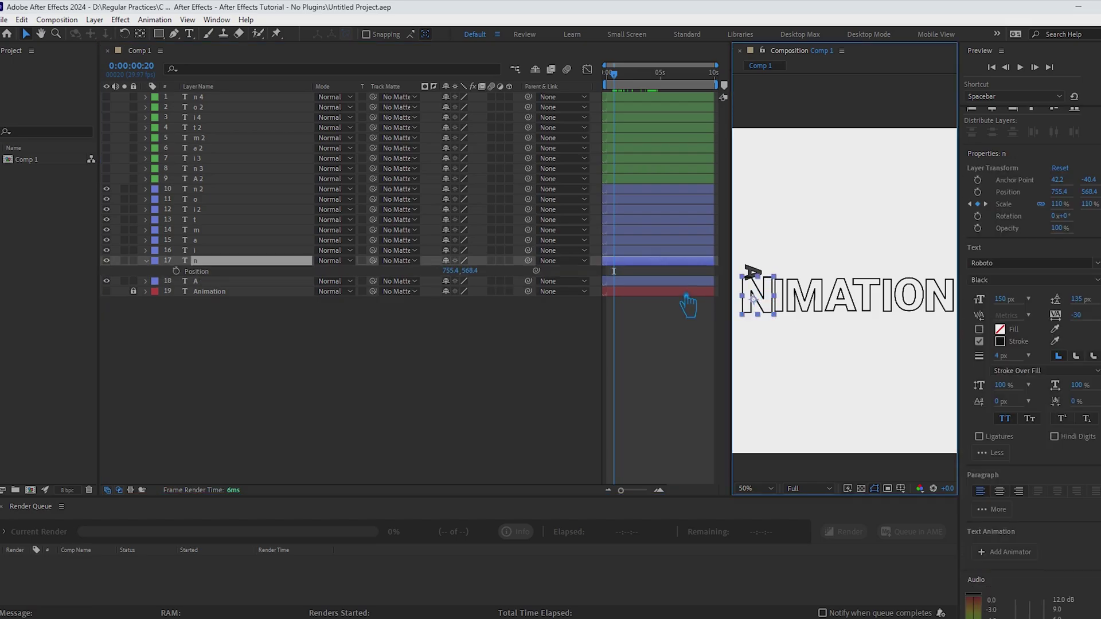
{"action": "double_click", "coordinate": [147, 261]}
{"action": "key", "text": "equal"}
{"action": "key", "text": "equal"}
{"action": "key", "text": "equal"}
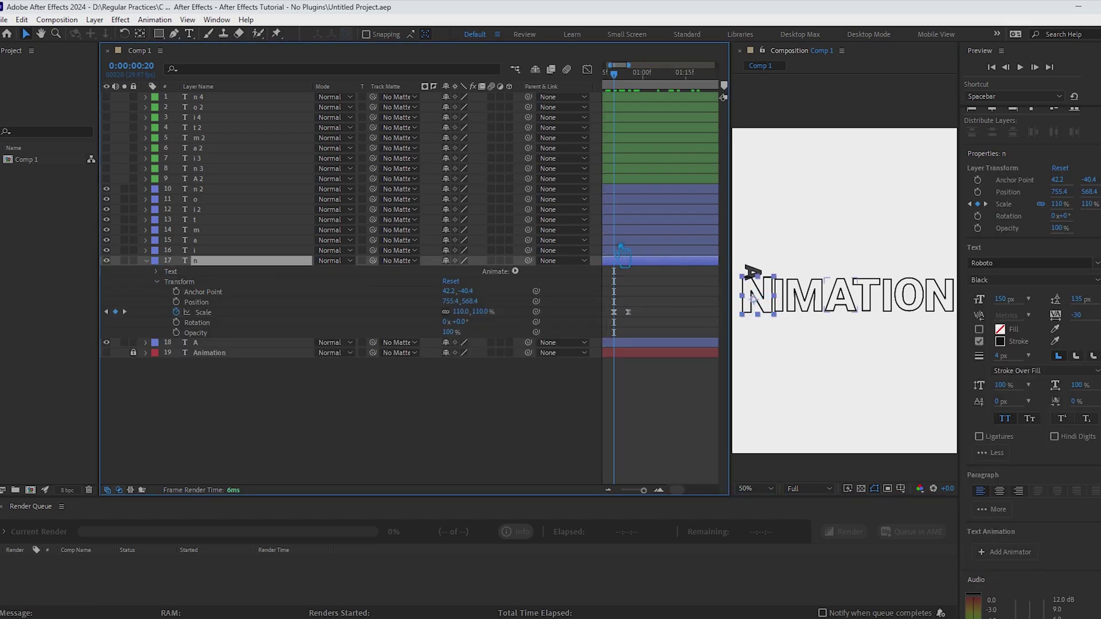
Nudge the A slightly upward at 0:00:00:20 so it sits on top of the enlarged N.
{"action": "left_click", "coordinate": [751, 270]}
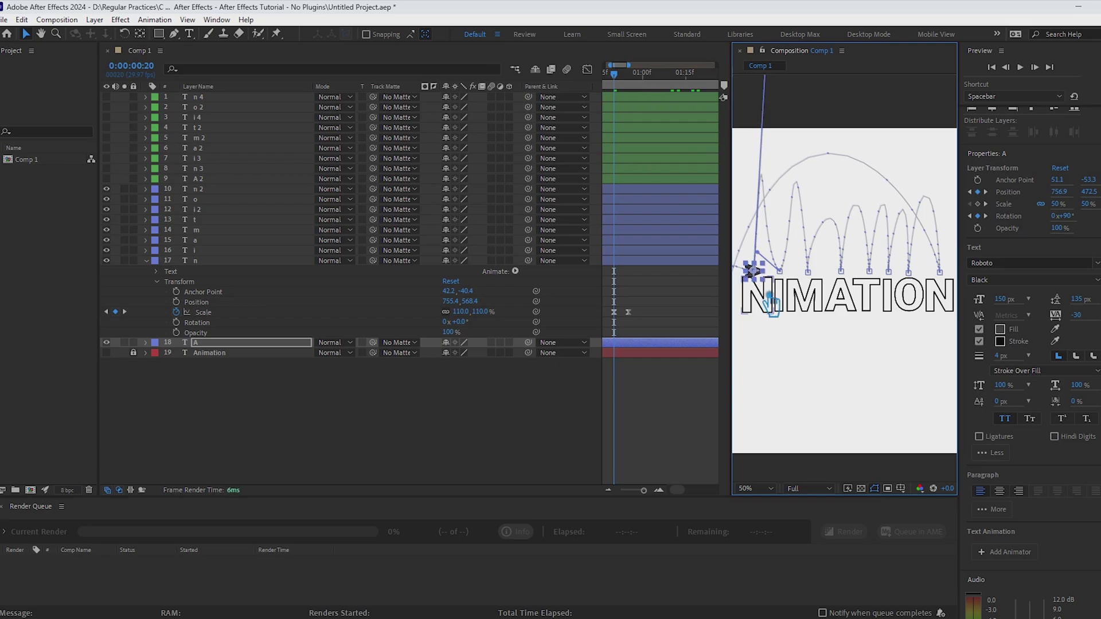
{"action": "left_click", "coordinate": [533, 427]}
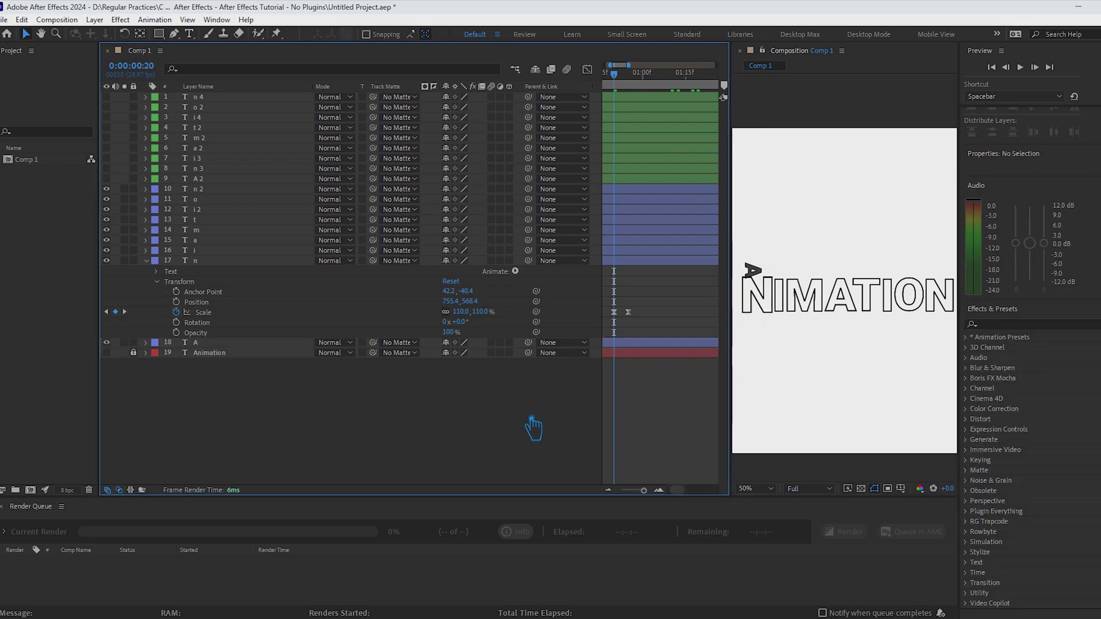
{"action": "left_click", "coordinate": [751, 271]}
{"action": "left_click", "coordinate": [568, 412]}
{"action": "left_click", "coordinate": [765, 298]}
Make the filled n 3 layer among the green letter layers visible.
{"action": "left_click", "coordinate": [200, 179]}
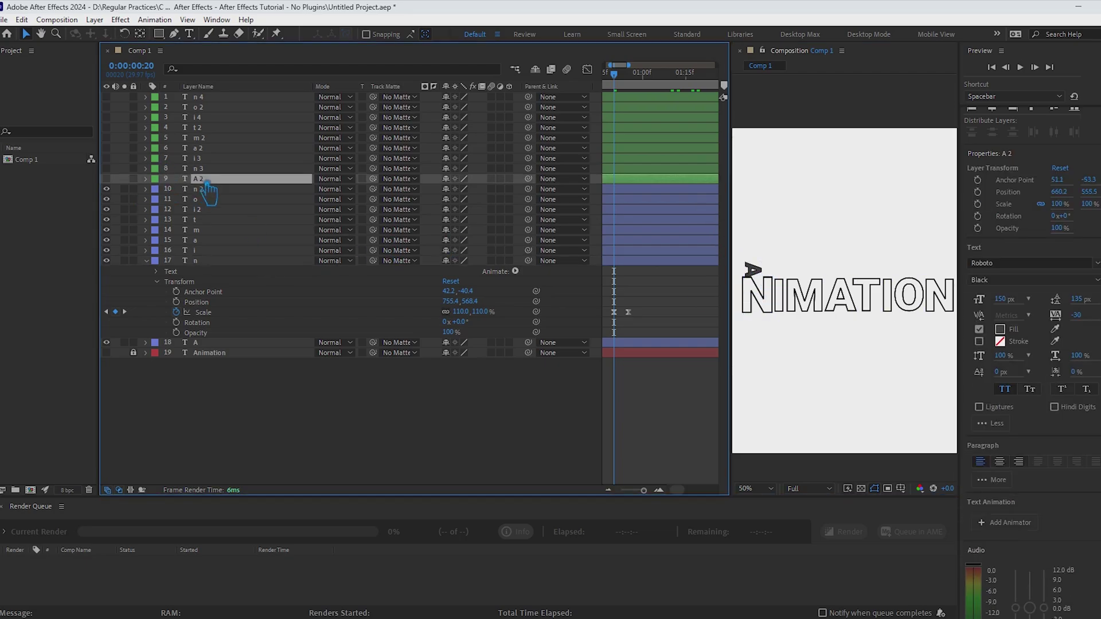
{"action": "left_click", "coordinate": [201, 97], "text": "shift"}
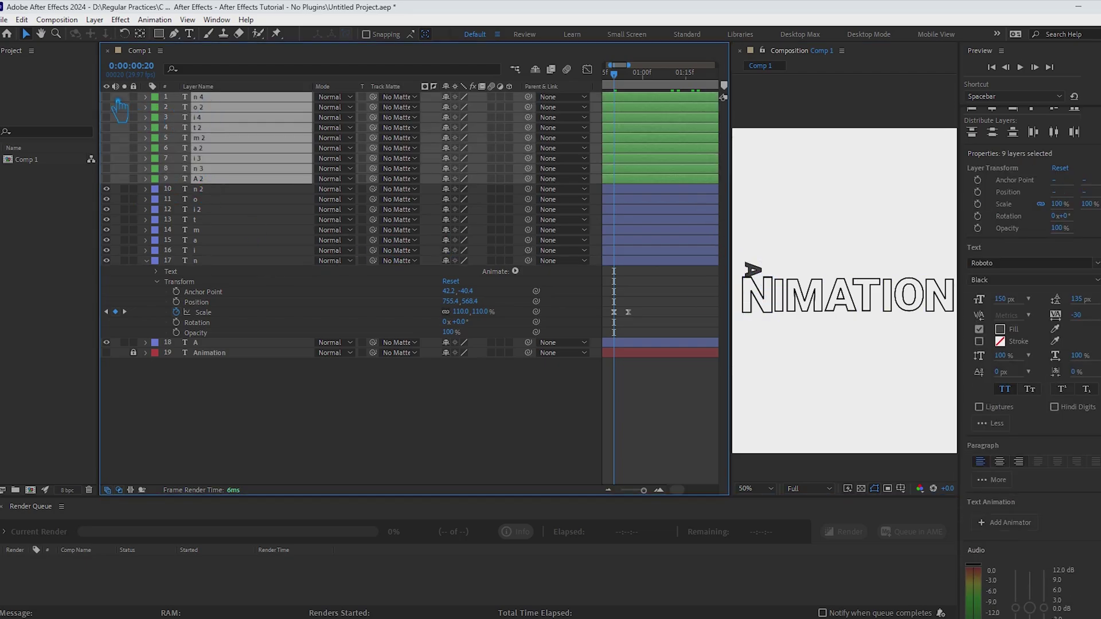
{"action": "left_click", "coordinate": [233, 391]}
{"action": "double_click", "coordinate": [215, 168]}
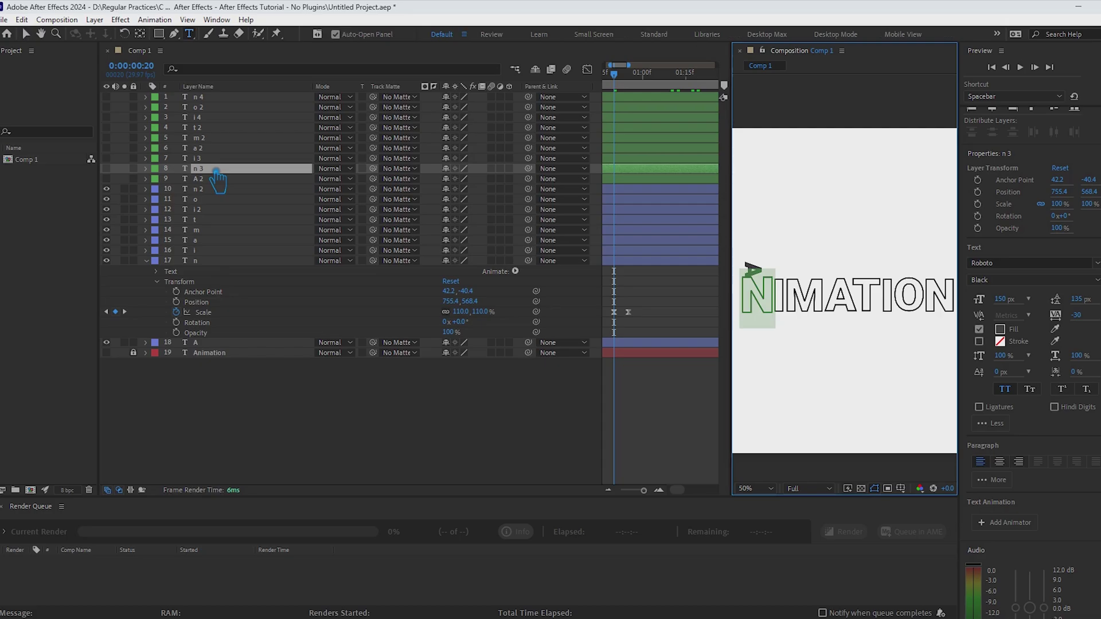
{"action": "left_click", "coordinate": [121, 170]}
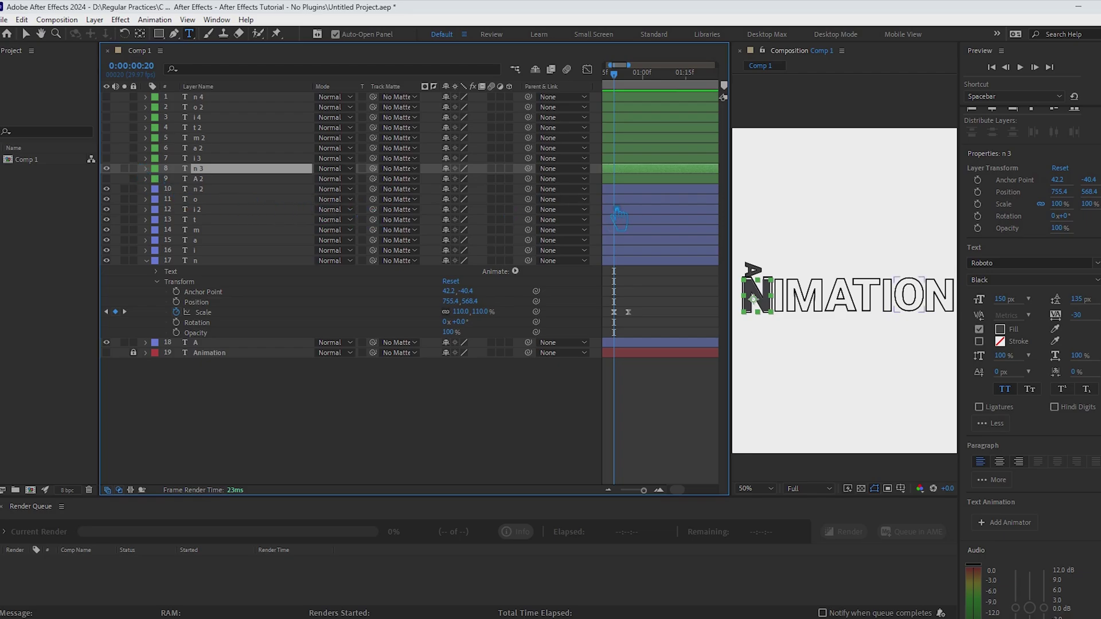
Split the filled n 3 layer at 0:00:00:20 and delete the part before that time.
{"action": "key", "text": "ctrl+shift+d"}
{"action": "key", "text": "ctrl+Down"}
{"action": "key", "text": "Delete"}
Split the outlined n layer at 0:00:00:25 and delete the part before that time.
{"action": "left_click_drag", "start_coordinate": [622, 80], "coordinate": [681, 110]}
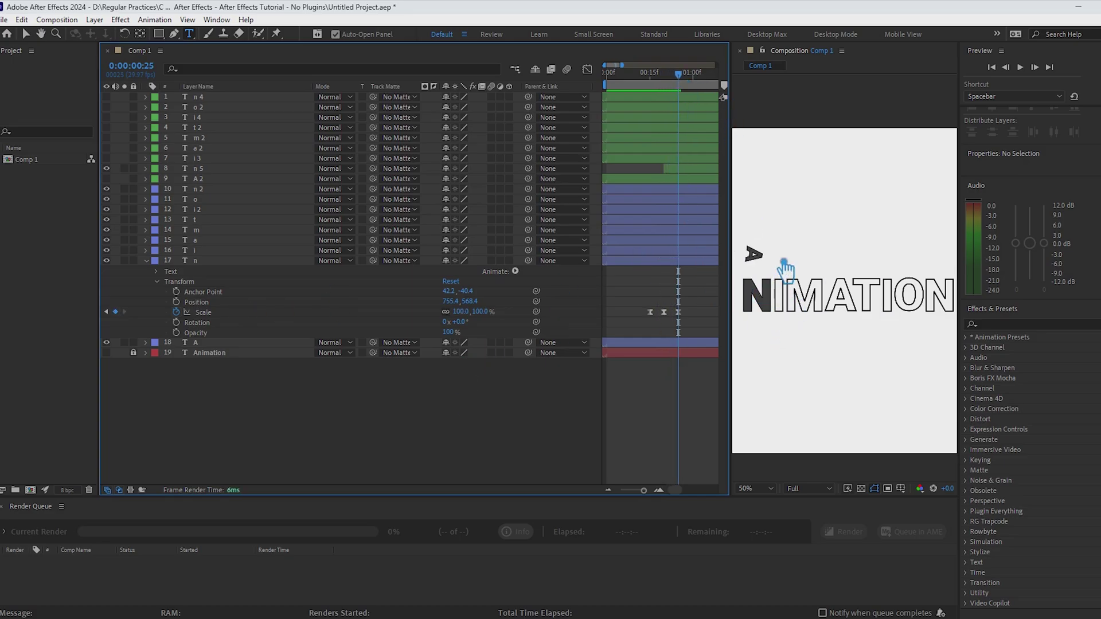
{"action": "key", "text": "v"}
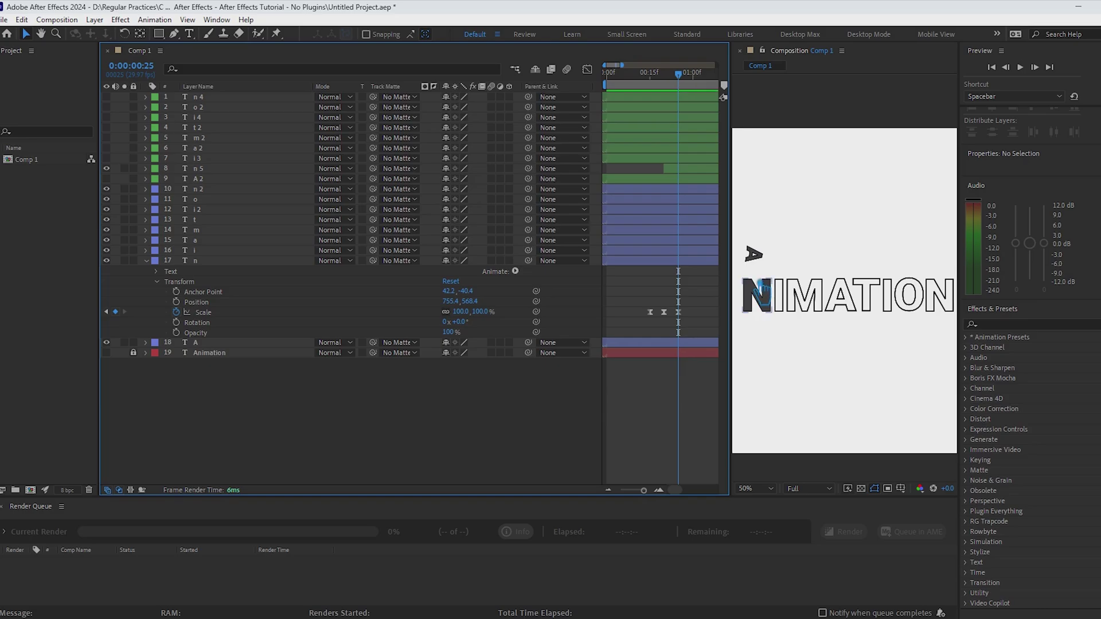
{"action": "left_click", "coordinate": [761, 292]}
{"action": "key", "text": "ctrl+shift+d"}
{"action": "key", "text": "Delete"}
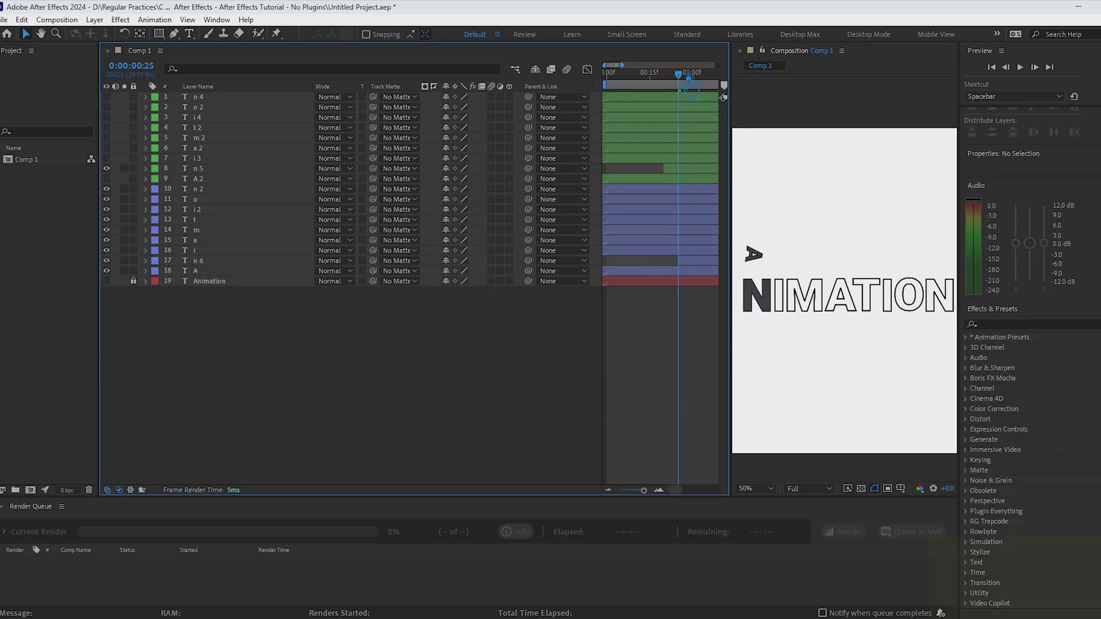
Undo the last deletion and delete the part of the outlined n layer after 0:00:00:25 instead.
{"action": "key", "text": "ctrl+z"}
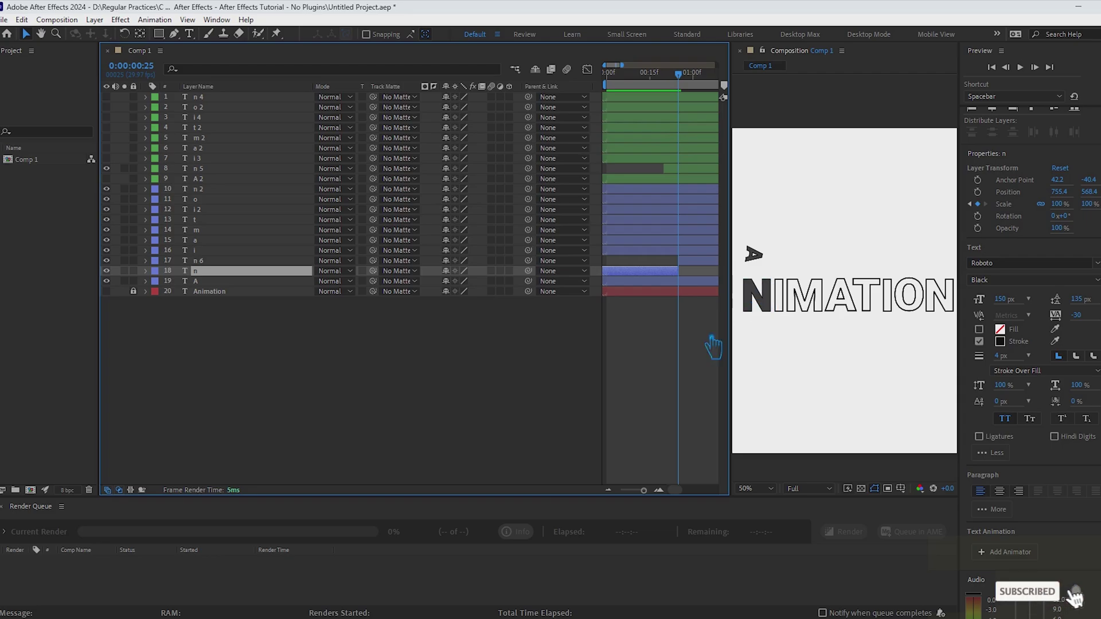
{"action": "left_click", "coordinate": [708, 310]}
{"action": "left_click", "coordinate": [757, 293]}
{"action": "key", "text": "Delete"}
Split the outlined i layer at 0:00:01:11, where the A lands on it, and delete the part before that time.
{"action": "left_click_drag", "start_coordinate": [680, 75], "coordinate": [654, 95]}
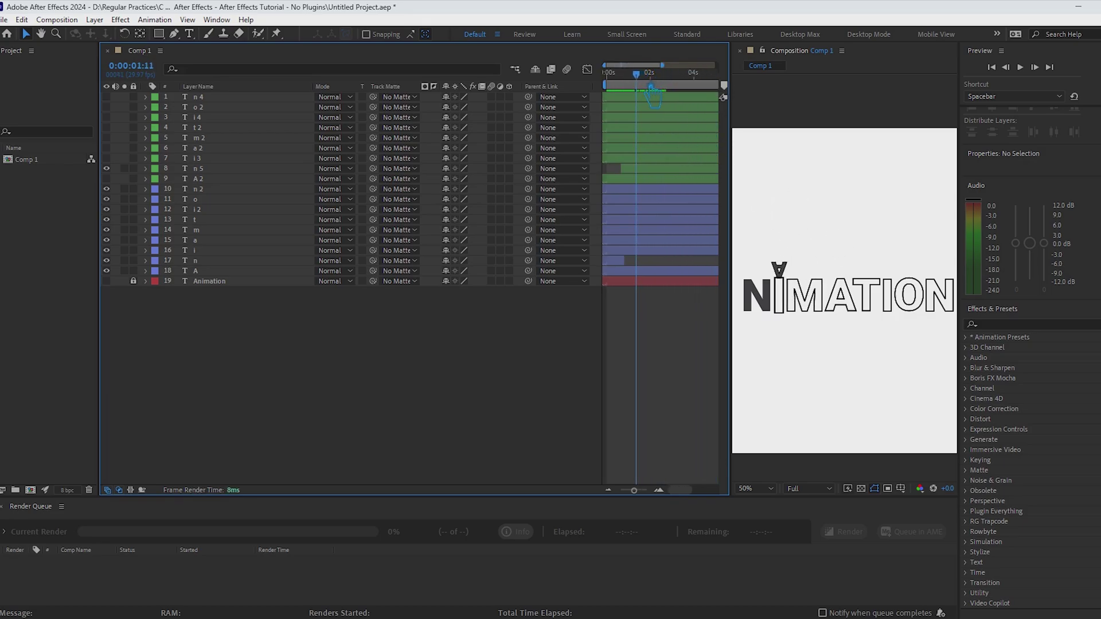
{"action": "left_click", "coordinate": [786, 310]}
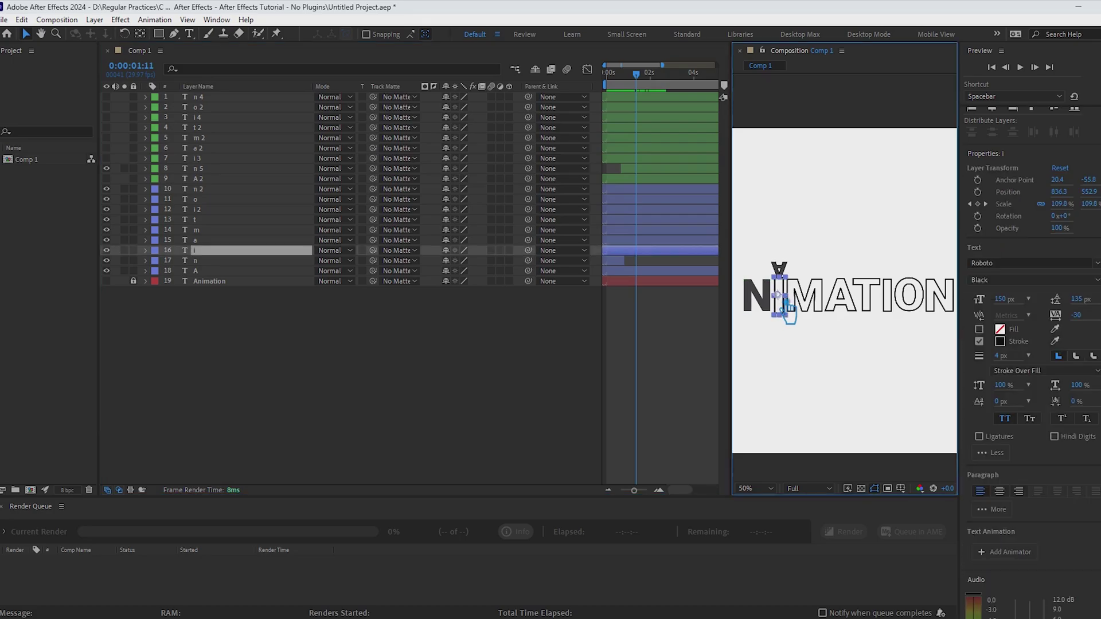
{"action": "key", "text": "ctrl+shift+d"}
{"action": "left_click", "coordinate": [630, 262]}
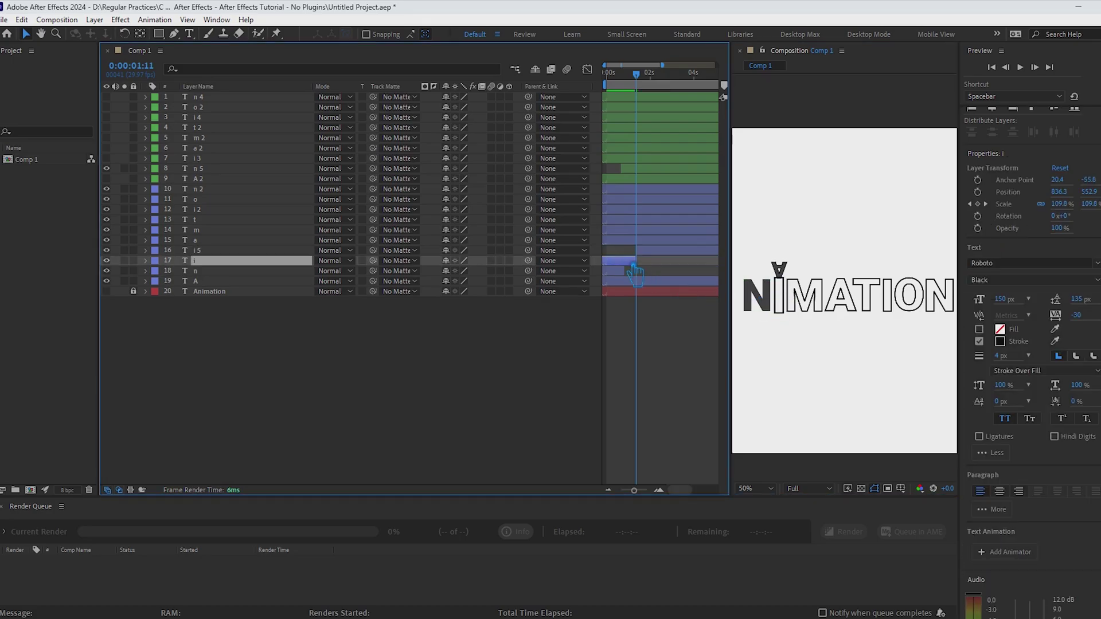
{"action": "key", "text": "Delete"}
Save the project and select the hopping A layer.
{"action": "double_click", "coordinate": [659, 273]}
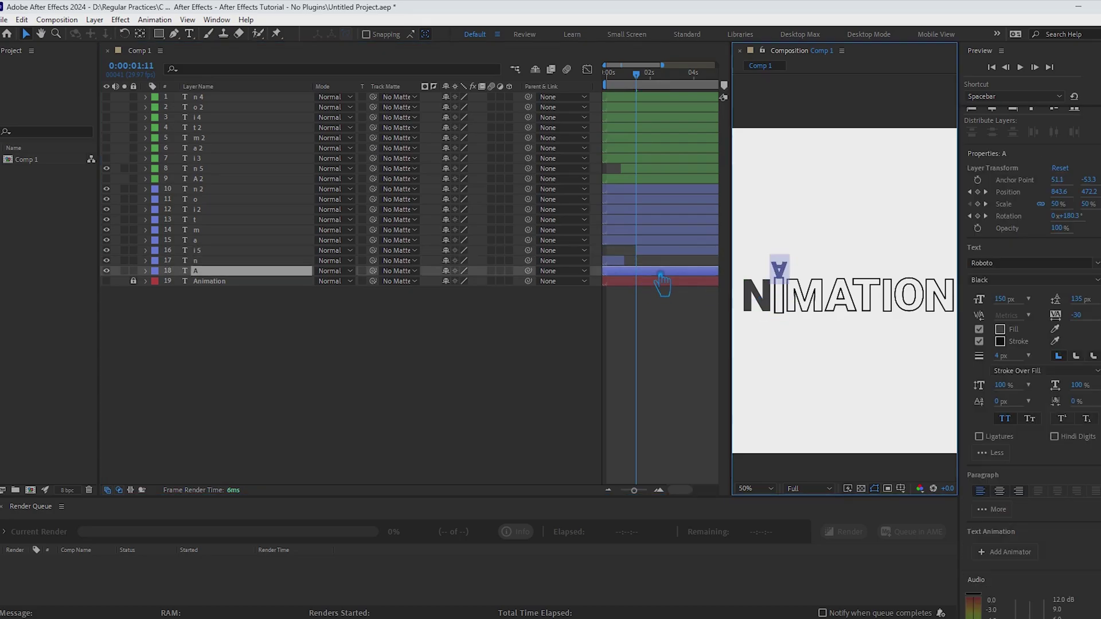
{"action": "left_click", "coordinate": [653, 319]}
{"action": "key", "text": "ctrl+s"}
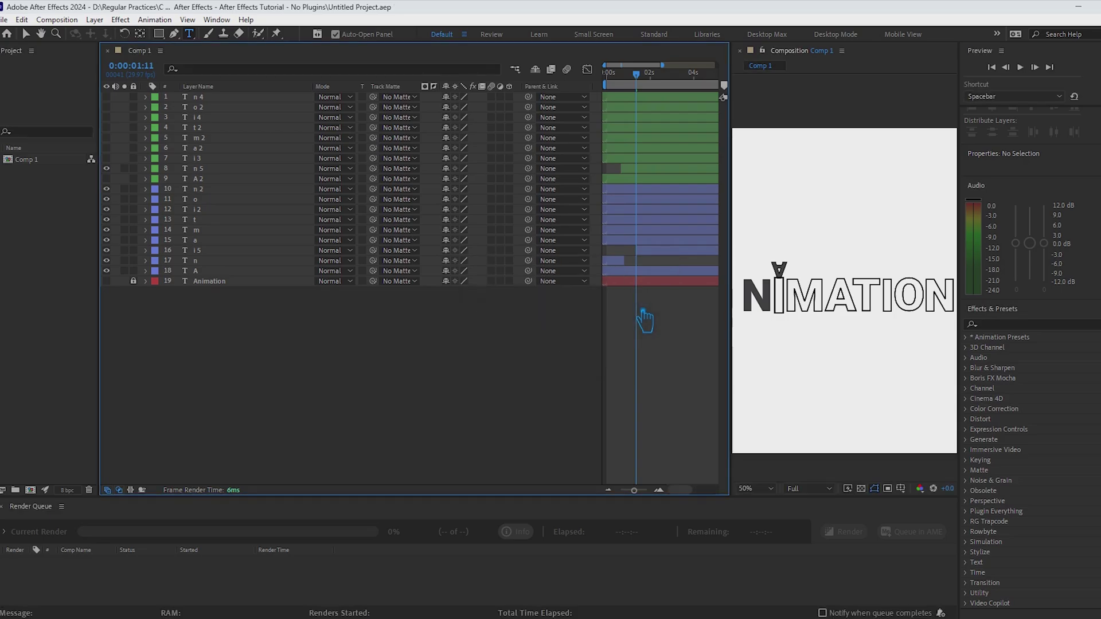
{"action": "left_click", "coordinate": [623, 262]}
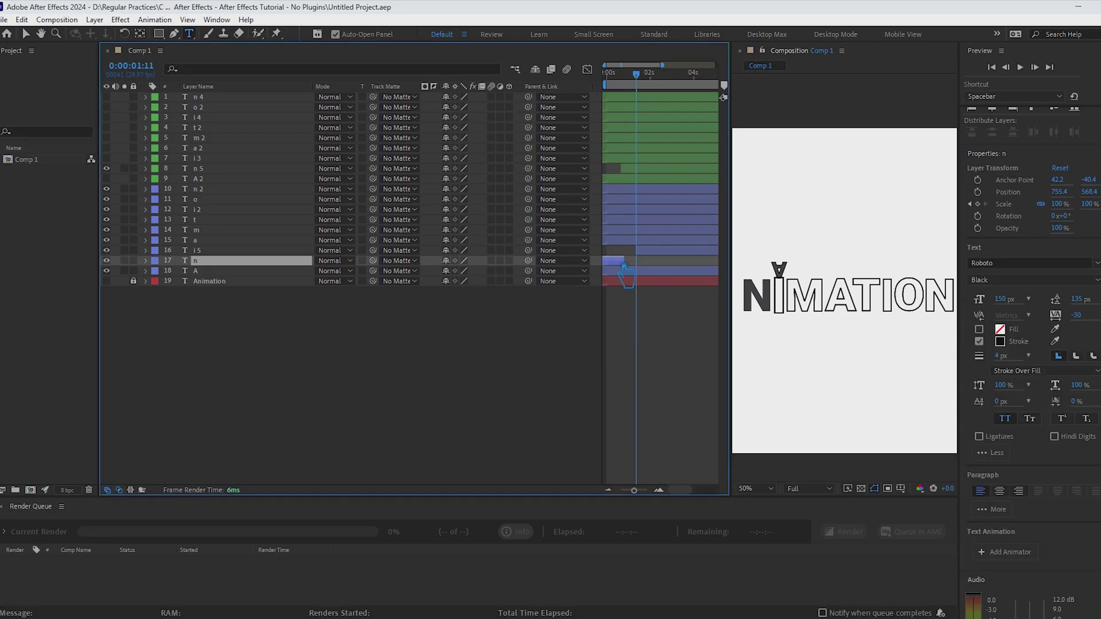
{"action": "left_click", "coordinate": [625, 271]}
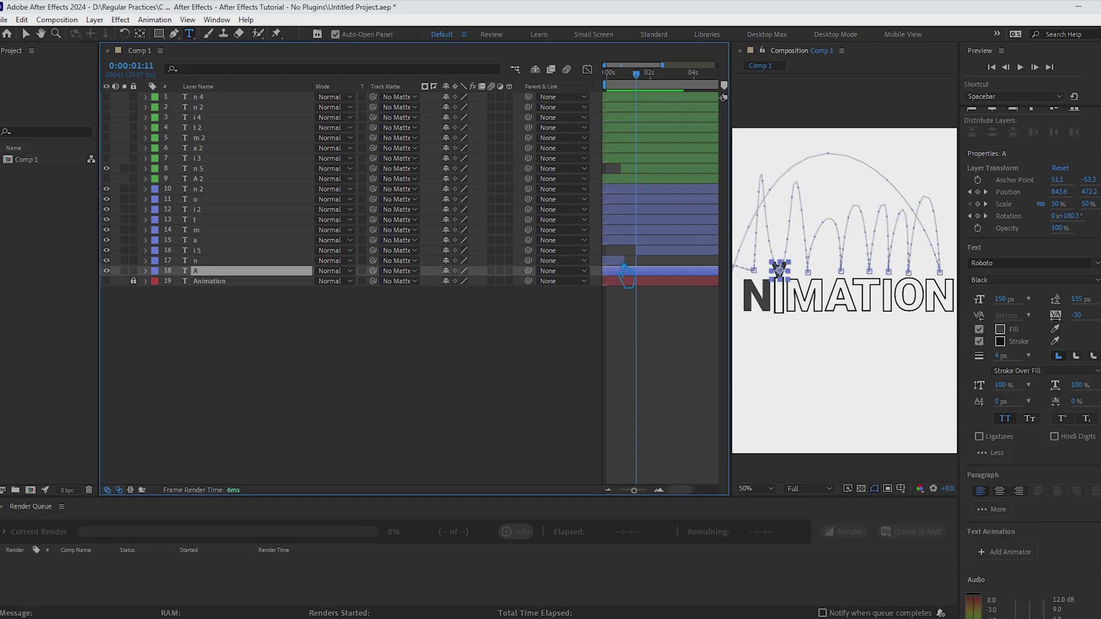
Undo deleting the outlined i layer's part before 0:00:01:11, try deleting its later part instead, and undo that deletion.
{"action": "key", "text": "ctrl+z"}
{"action": "left_click", "coordinate": [581, 332]}
{"action": "left_click", "coordinate": [629, 264]}
{"action": "left_click", "coordinate": [673, 253]}
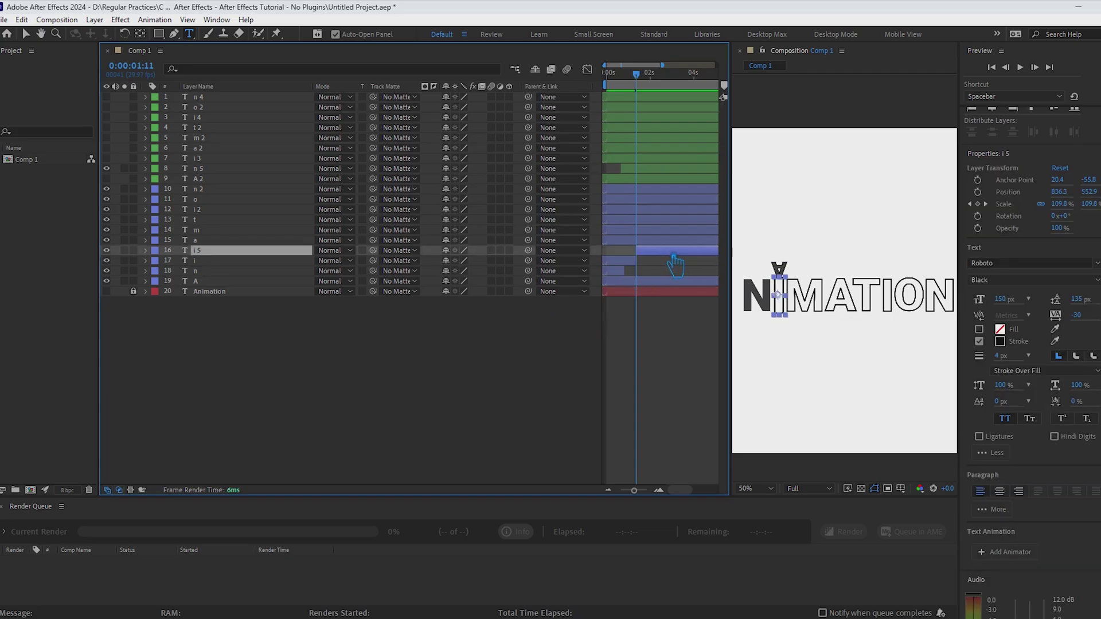
{"action": "key", "text": "Delete"}
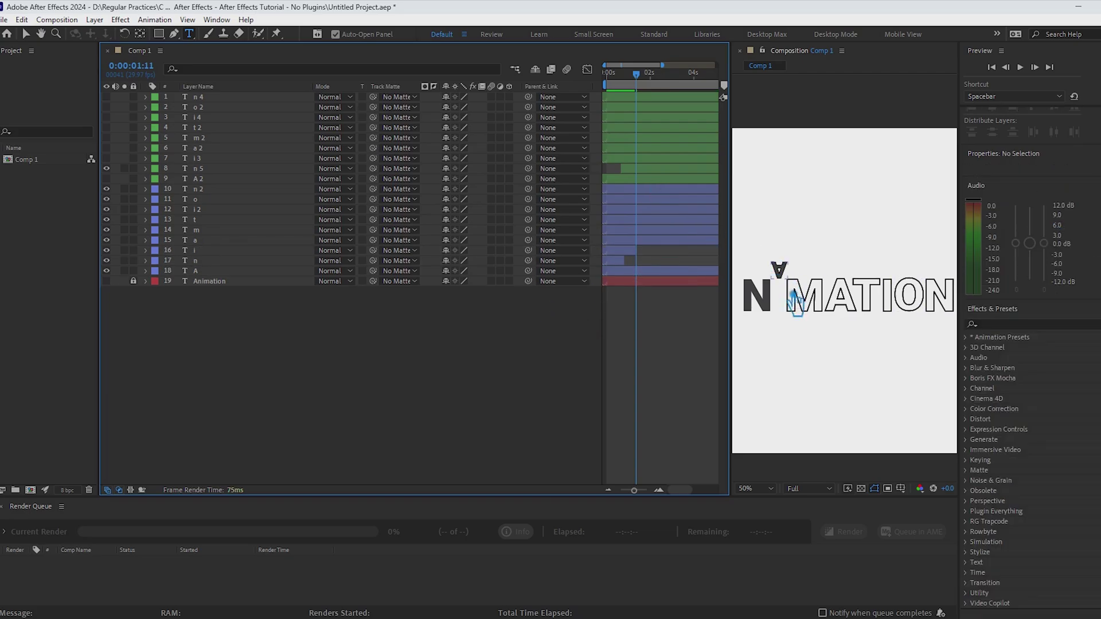
{"action": "key", "text": "v"}
{"action": "key", "text": "ctrl+z"}
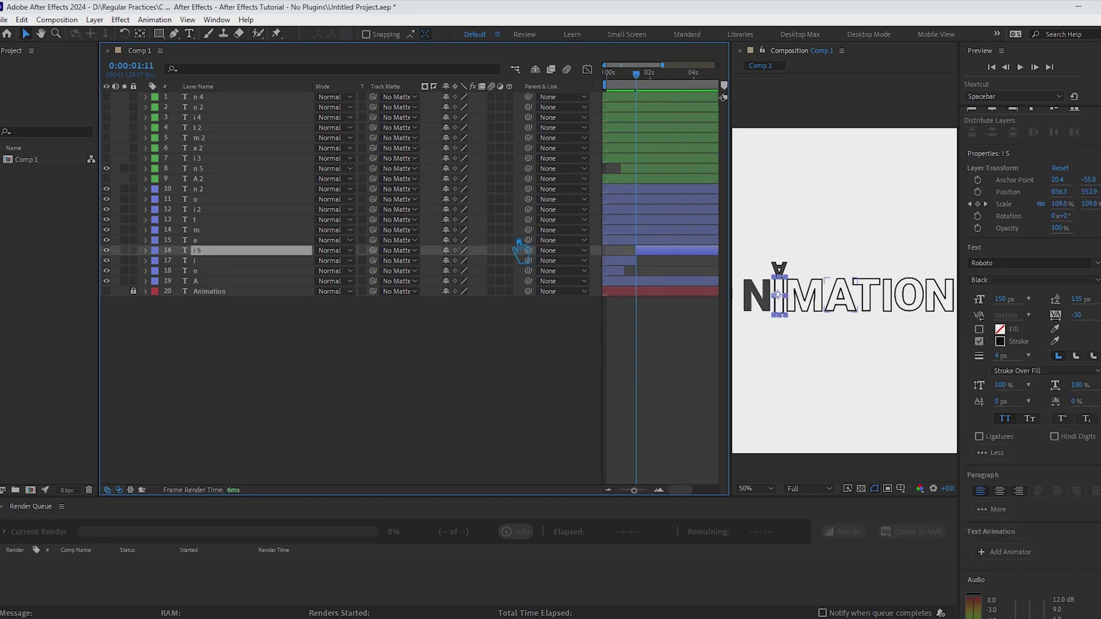
Split the filled i layer at 0:00:01:11 and delete the part before that time.
{"action": "left_click", "coordinate": [211, 119]}
{"action": "left_click", "coordinate": [209, 162]}
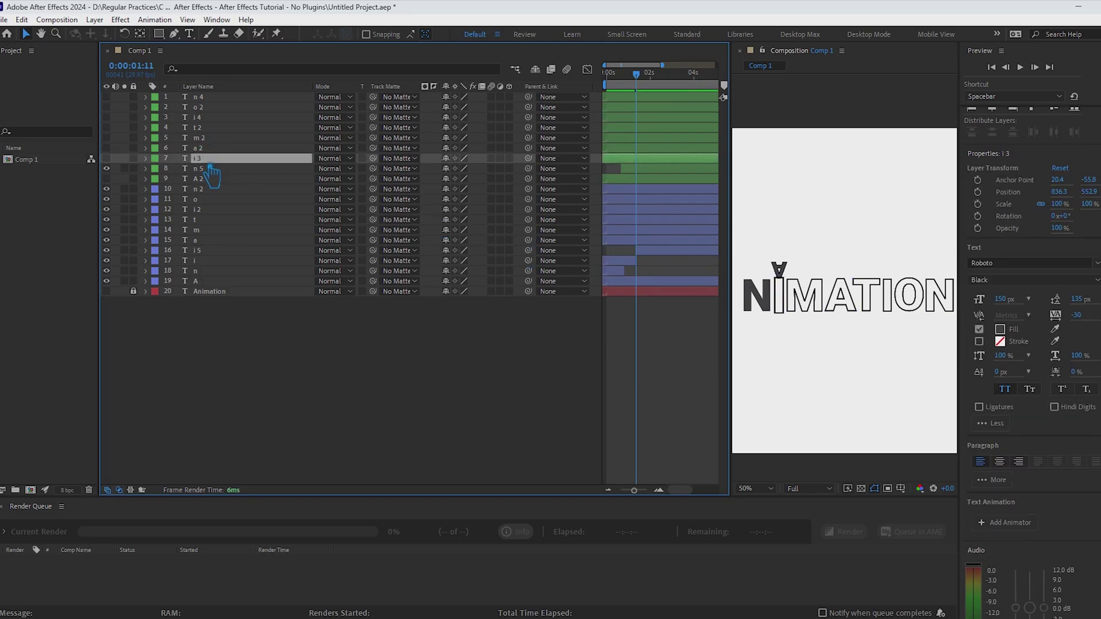
{"action": "key", "text": "ctrl+shift+d"}
{"action": "left_click", "coordinate": [624, 171]}
{"action": "left_click", "coordinate": [623, 171]}
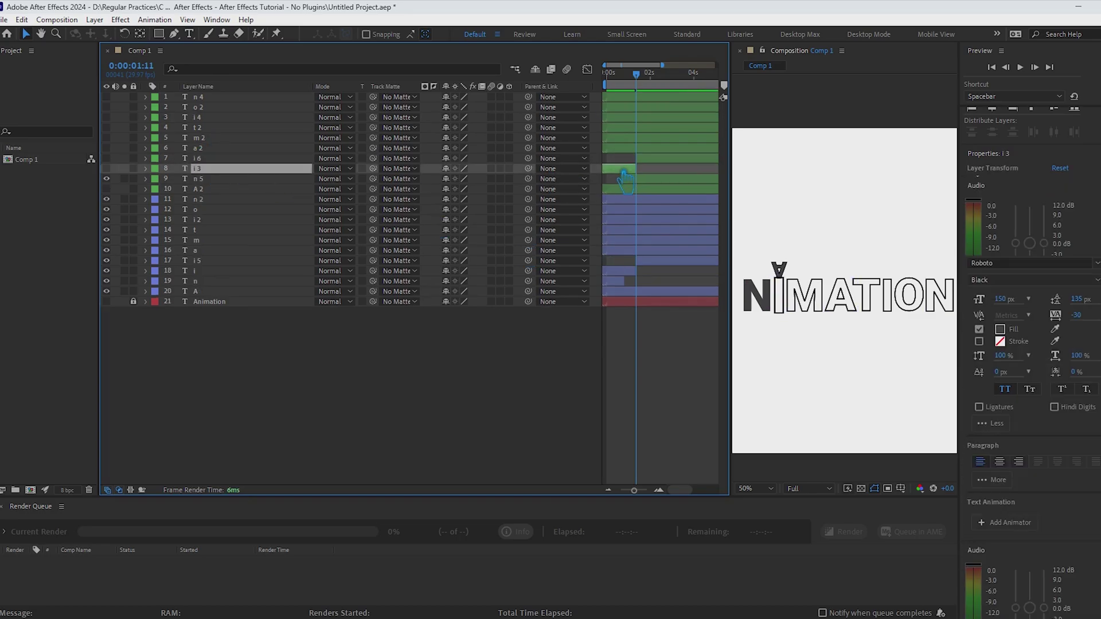
{"action": "key", "text": "Delete"}
Go to 0:00:01:14 and extend the start of the outlined i 5 layer back to the beginning of the composition.
{"action": "left_click", "coordinate": [675, 251]}
{"action": "left_click", "coordinate": [676, 263]}
{"action": "left_click", "coordinate": [668, 250]}
{"action": "left_click_drag", "start_coordinate": [647, 77], "coordinate": [648, 89]}
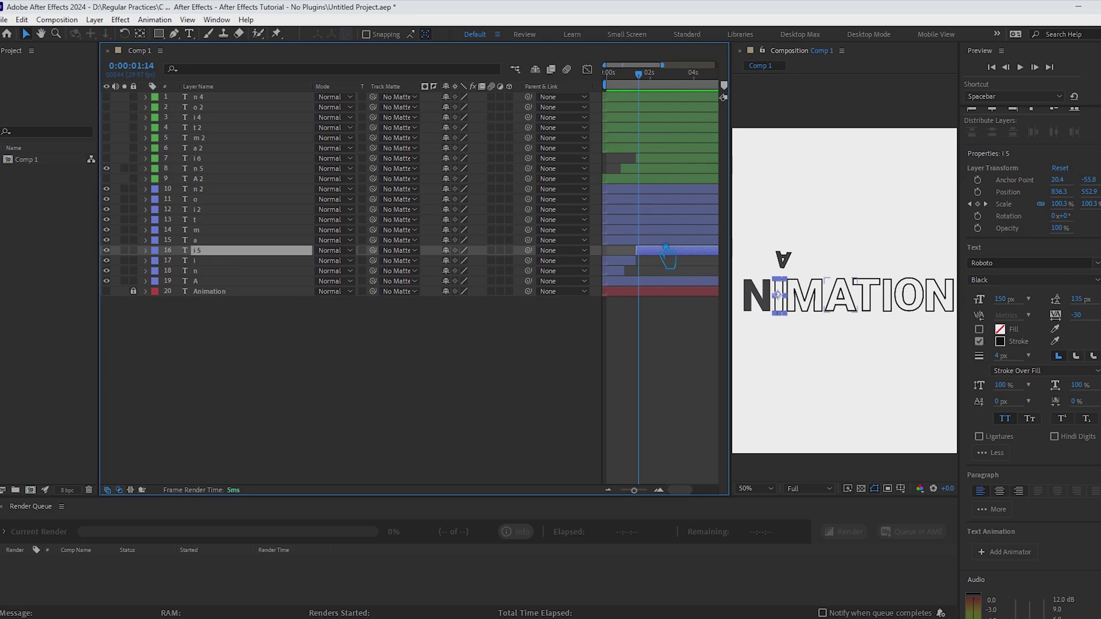
{"action": "left_click_drag", "start_coordinate": [646, 254], "coordinate": [618, 257]}
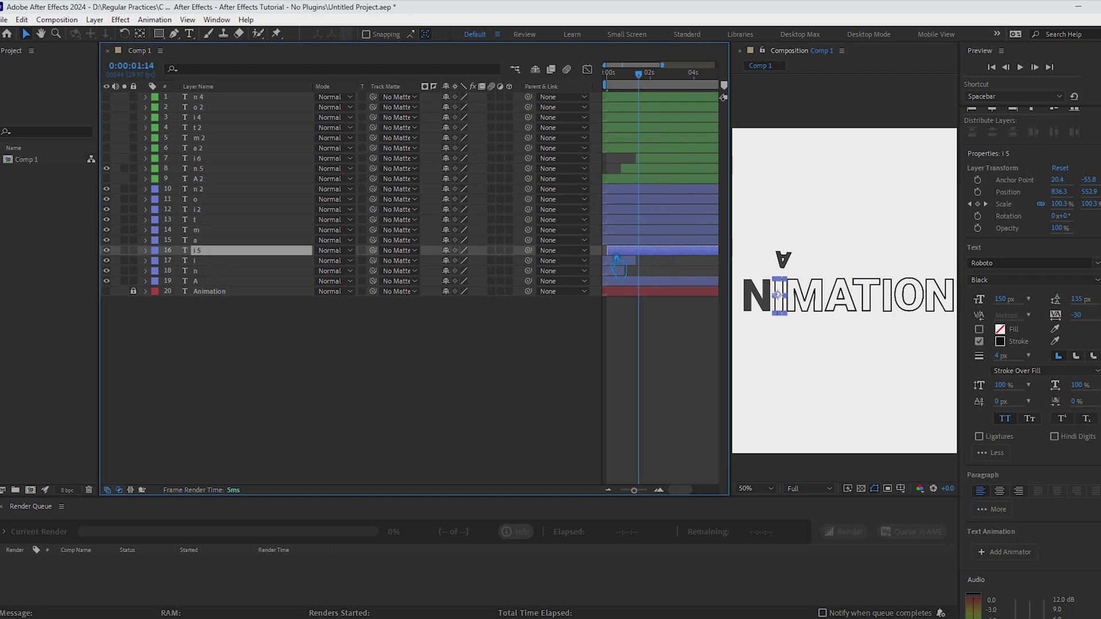
Split the outlined i 5 layer at 0:00:01:14, delete the part after it, and delete the leftover outlined i layer.
{"action": "key", "text": "ctrl+shift+d"}
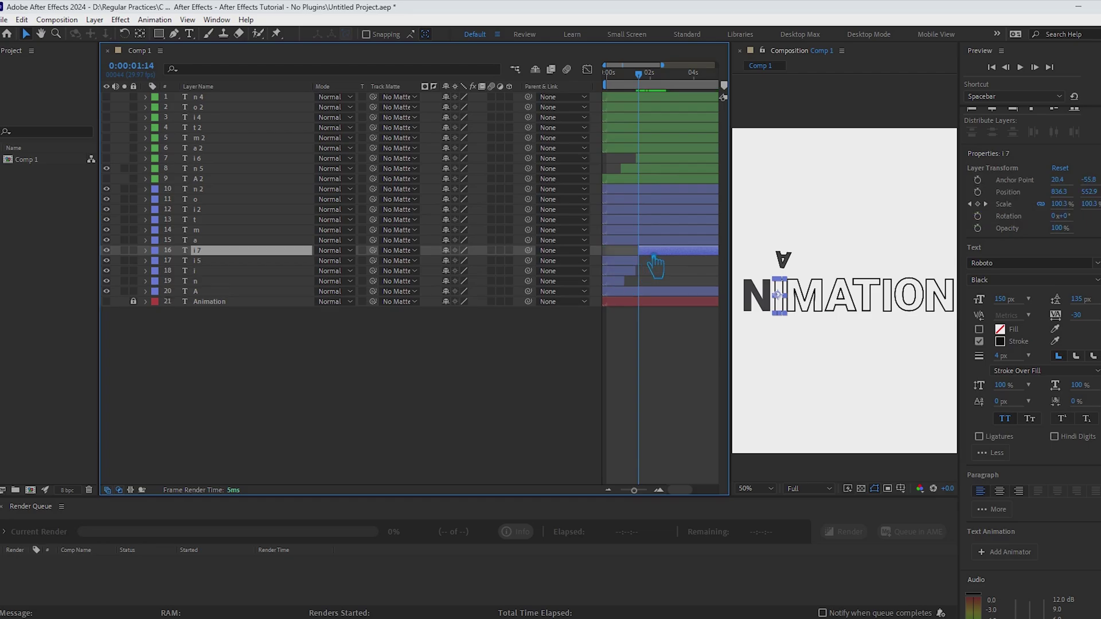
{"action": "key", "text": "Delete"}
{"action": "left_click", "coordinate": [633, 261]}
{"action": "key", "text": "Delete"}
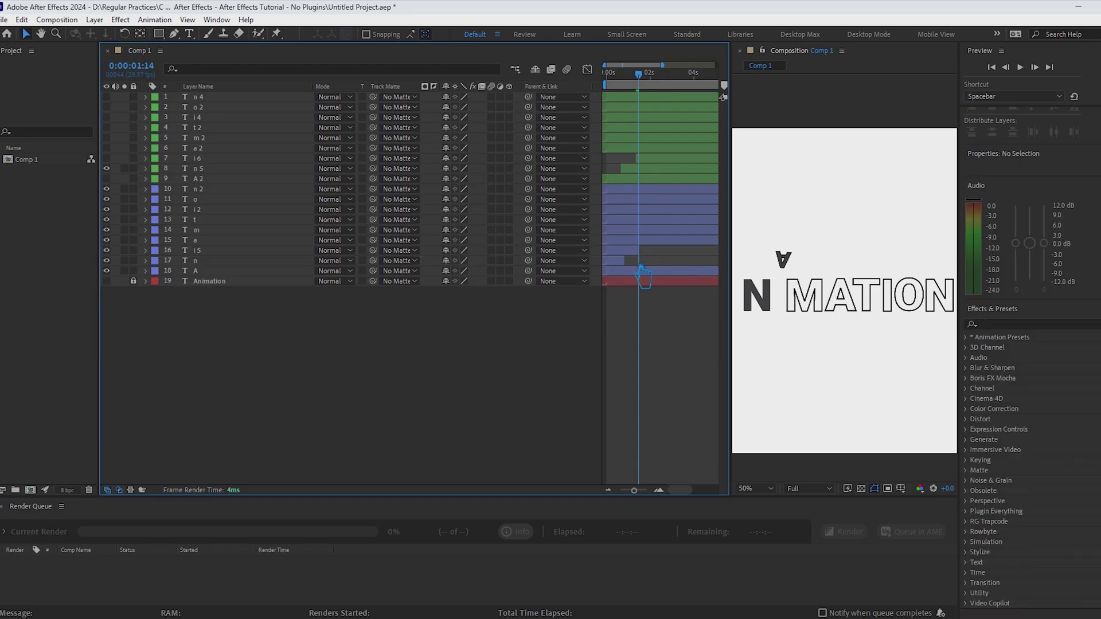
Go to 0:00:01:13 and turn on the visibility of the filled i 6 layer.
{"action": "left_click", "coordinate": [659, 162]}
{"action": "left_click_drag", "start_coordinate": [649, 91], "coordinate": [649, 96]}
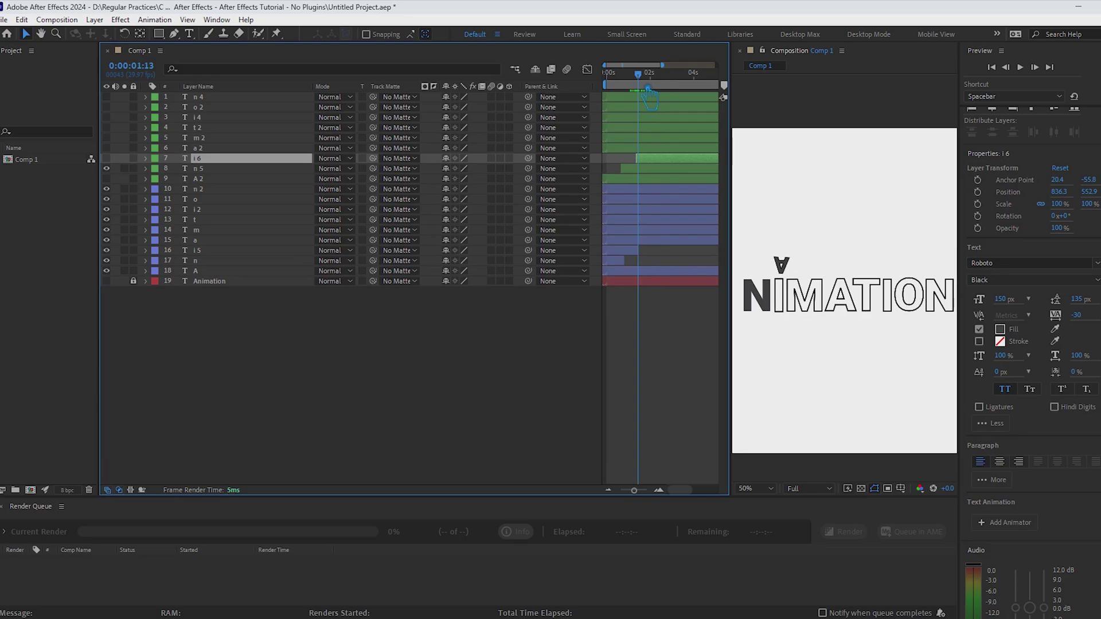
{"action": "left_click", "coordinate": [520, 372]}
{"action": "left_click", "coordinate": [781, 313]}
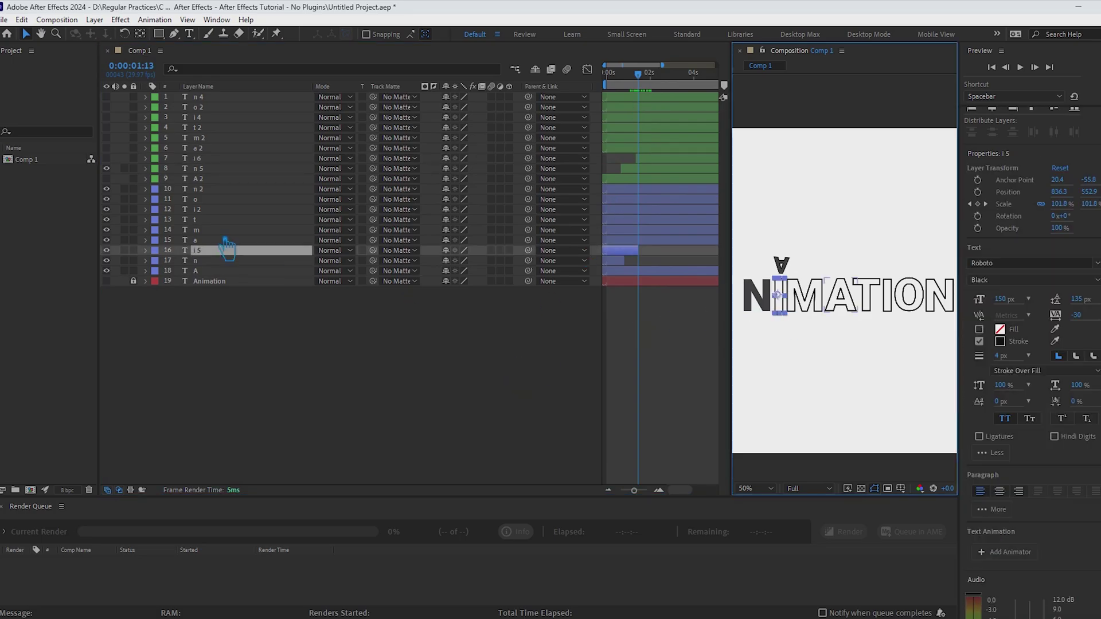
{"action": "left_click", "coordinate": [217, 160]}
{"action": "left_click", "coordinate": [106, 159]}
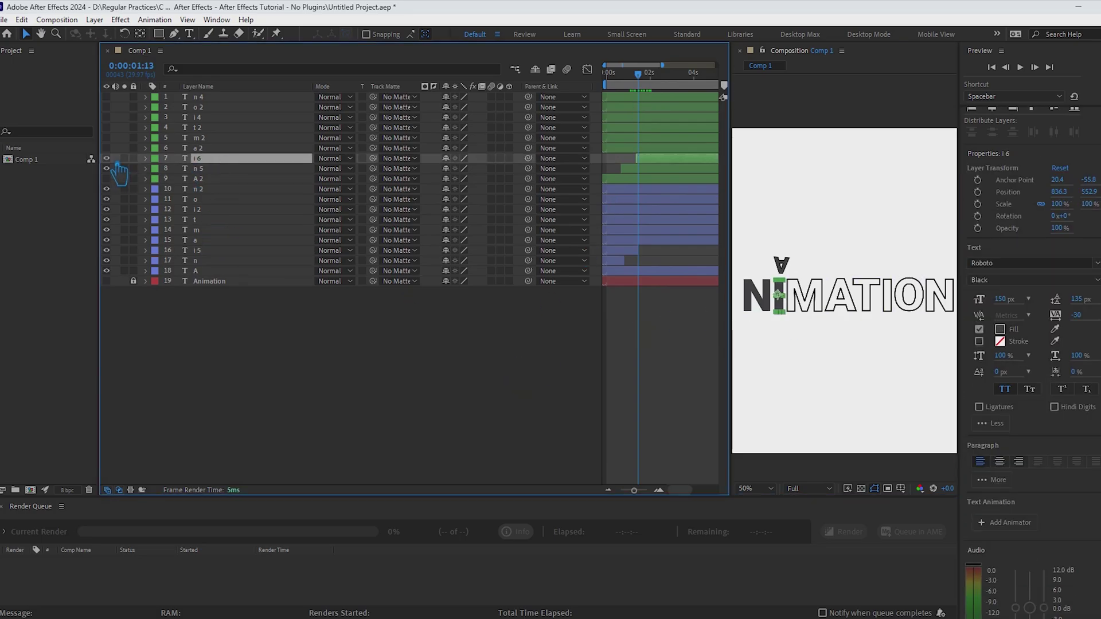
{"action": "left_click", "coordinate": [384, 366]}
Scrub through the timeline and play the A's hopping animation from the start to check each letter's outline-to-fill switch.
{"action": "left_click_drag", "start_coordinate": [638, 74], "coordinate": [658, 100]}
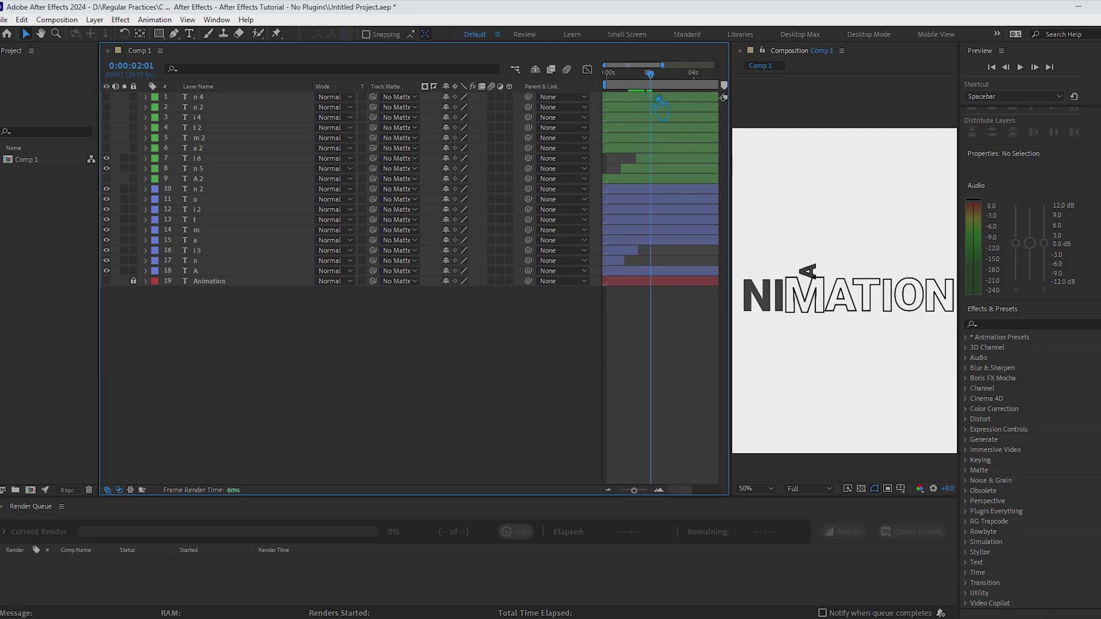
{"action": "left_click_drag", "start_coordinate": [665, 80], "coordinate": [682, 83]}
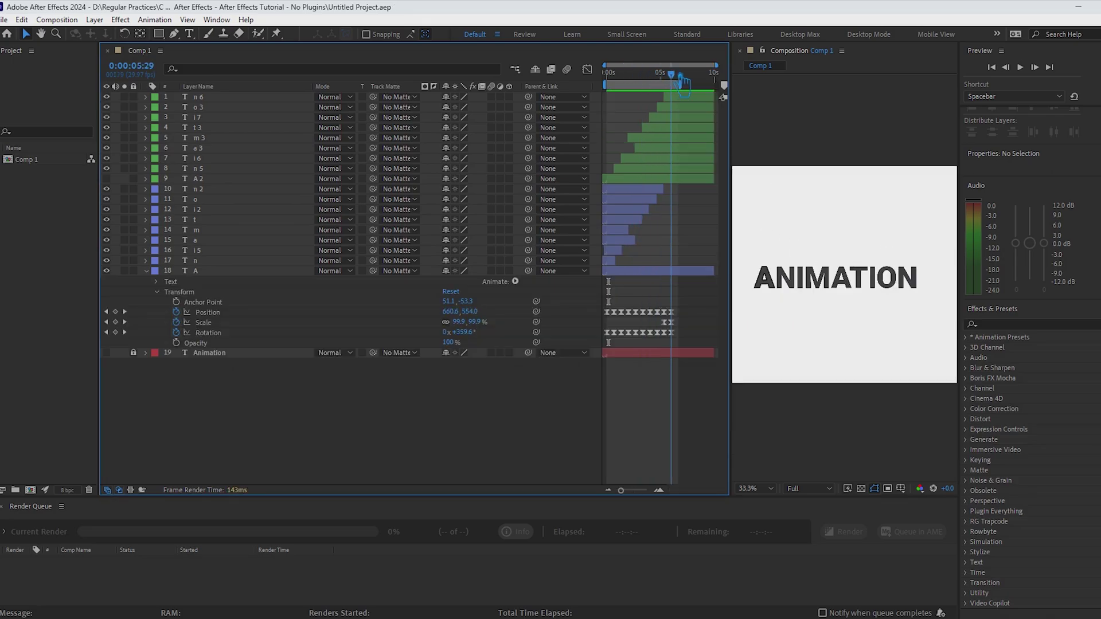
{"action": "left_click_drag", "start_coordinate": [682, 83], "coordinate": [615, 96]}
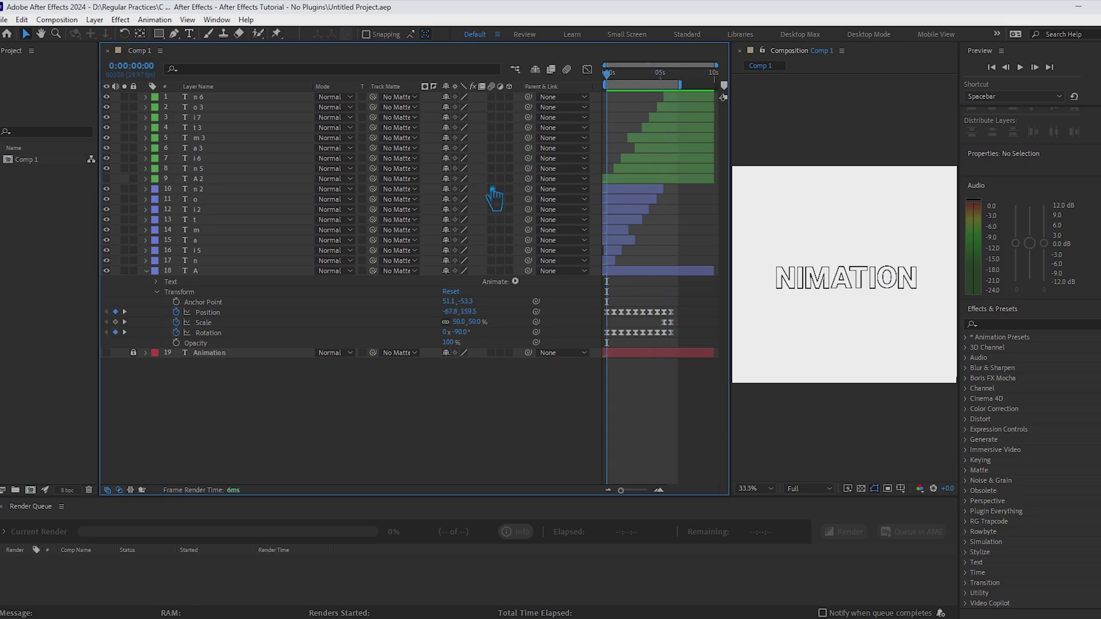
{"action": "key", "text": "space"}
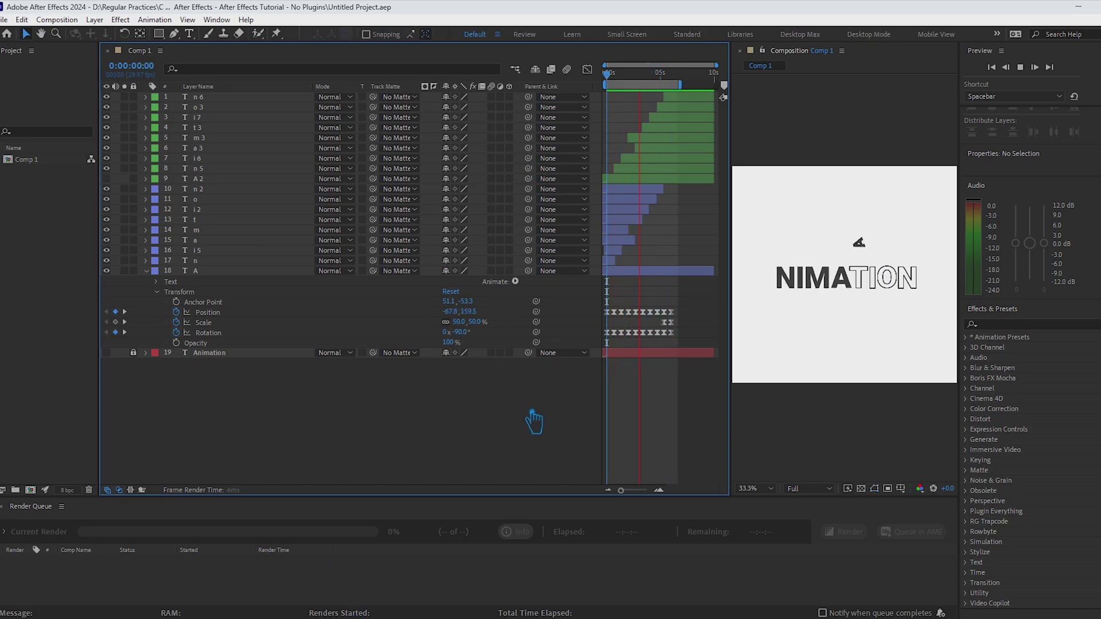
{"action": "key", "text": "space"}
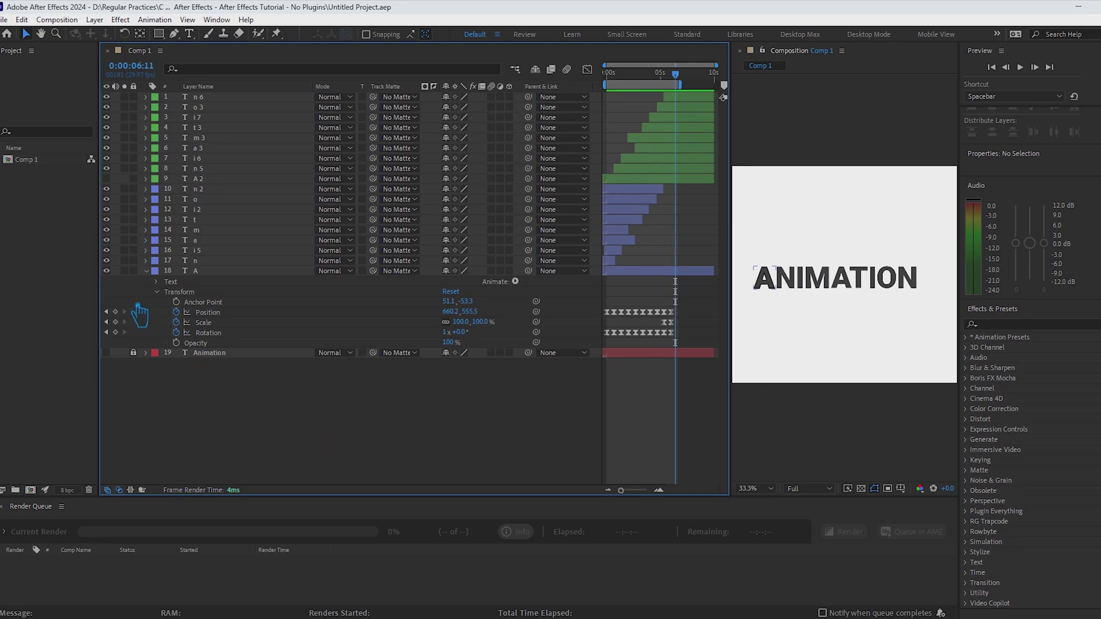
Pre-compose all letter layers above the locked Animation layer as Coms-1 and return to 0:00:00:00.
{"action": "left_click", "coordinate": [147, 271]}
{"action": "left_click", "coordinate": [210, 272]}
{"action": "left_click", "coordinate": [210, 97], "text": "shift"}
{"action": "right_click", "coordinate": [210, 98]}
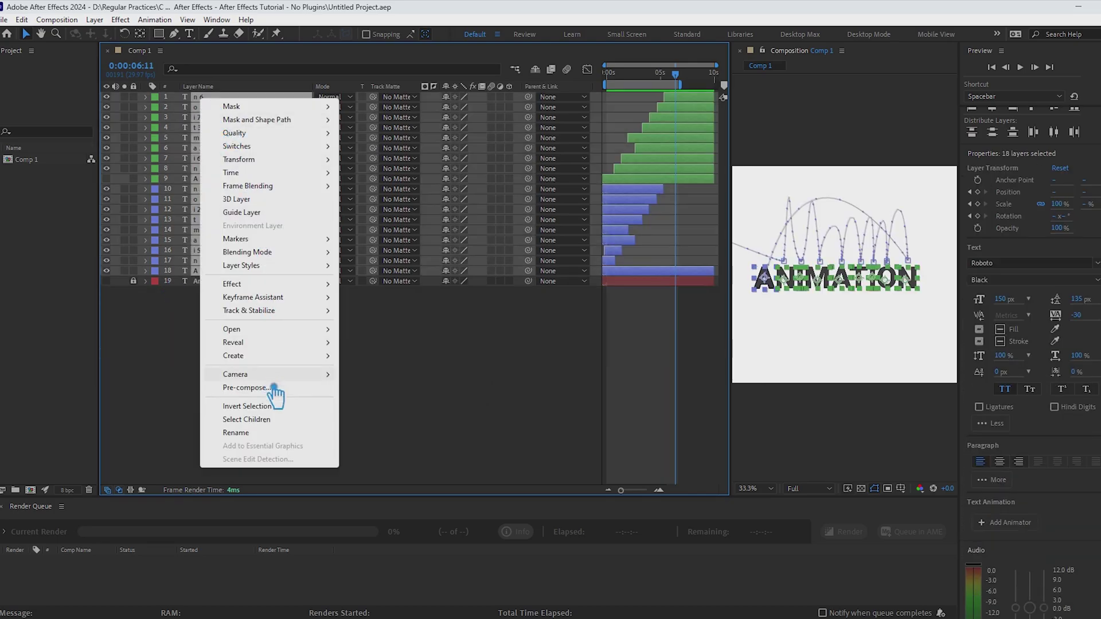
{"action": "left_click", "coordinate": [270, 388]}
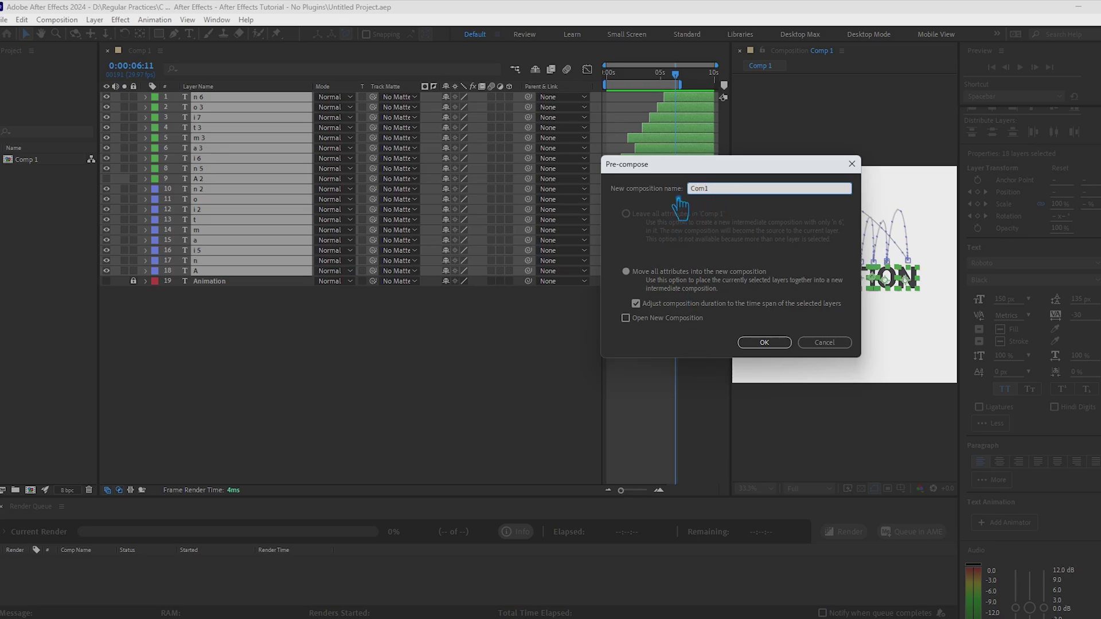
{"action": "left_click", "coordinate": [782, 342]}
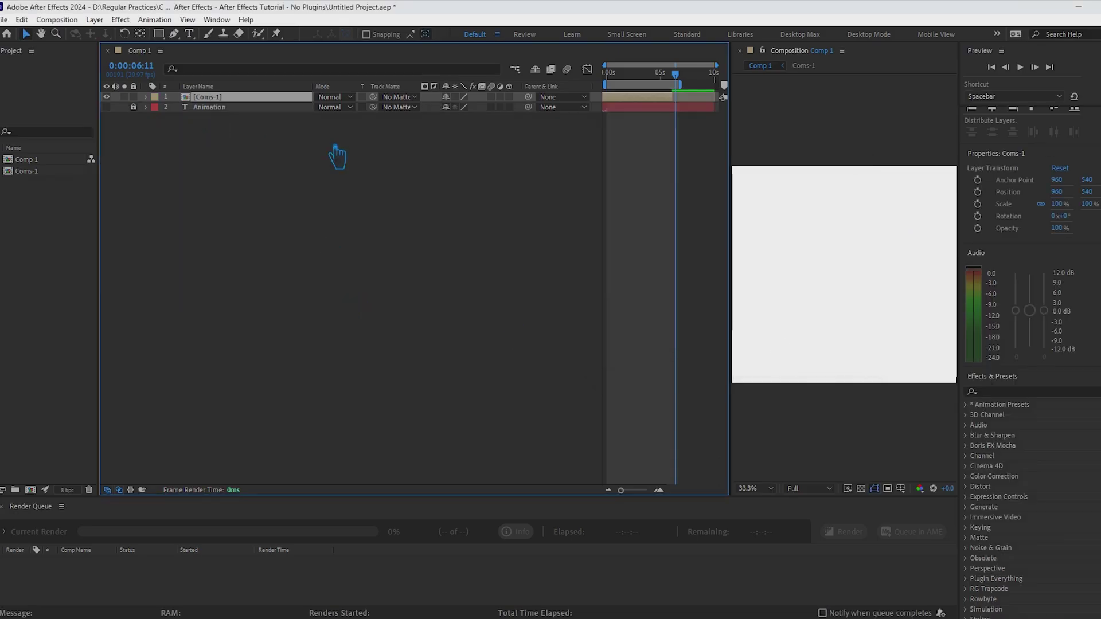
{"action": "scroll", "coordinate": [904, 261], "scroll_direction": "down", "scroll_amount": 2}
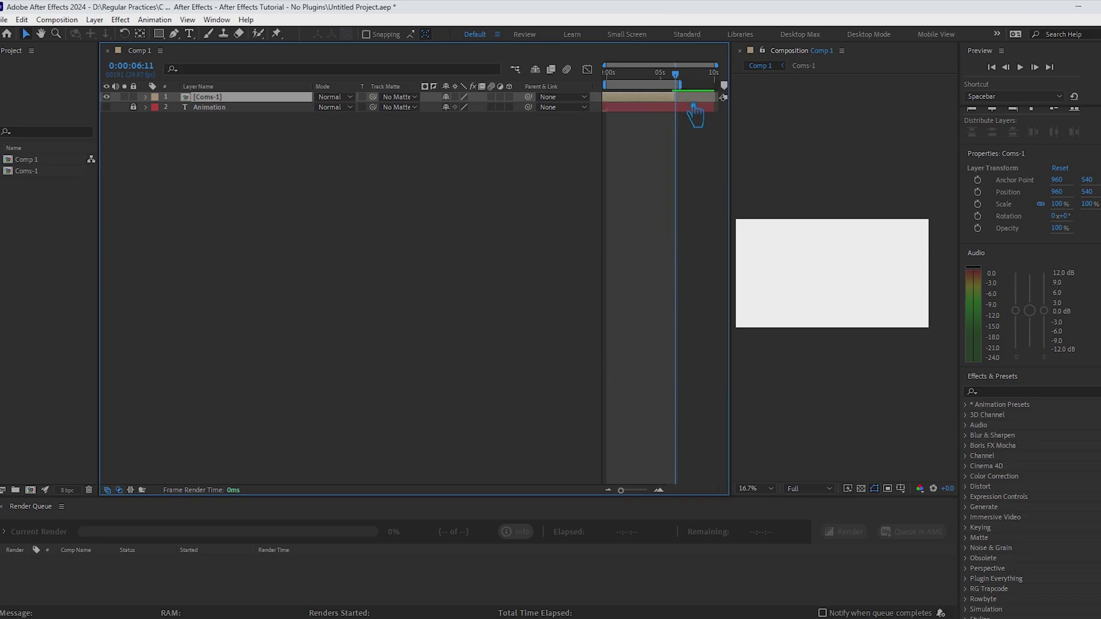
{"action": "left_click_drag", "start_coordinate": [677, 75], "coordinate": [615, 96]}
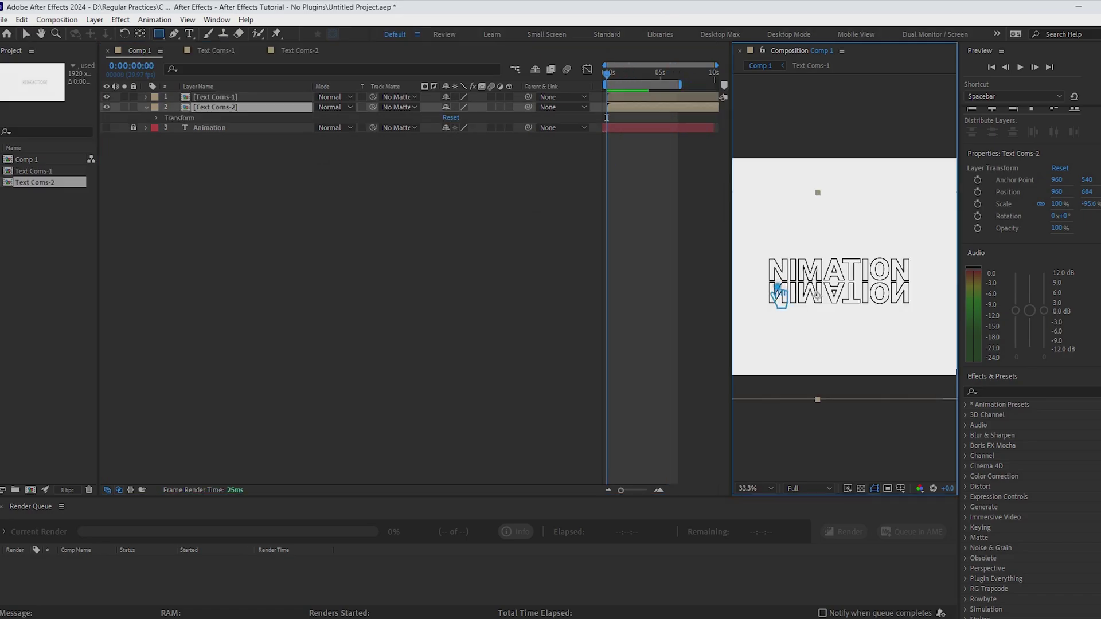
Draw a rectangular mask on the Text Coms-2 layer over the upper part of the flipped, reflected text.
{"action": "left_click_drag", "start_coordinate": [767, 281], "coordinate": [916, 291]}
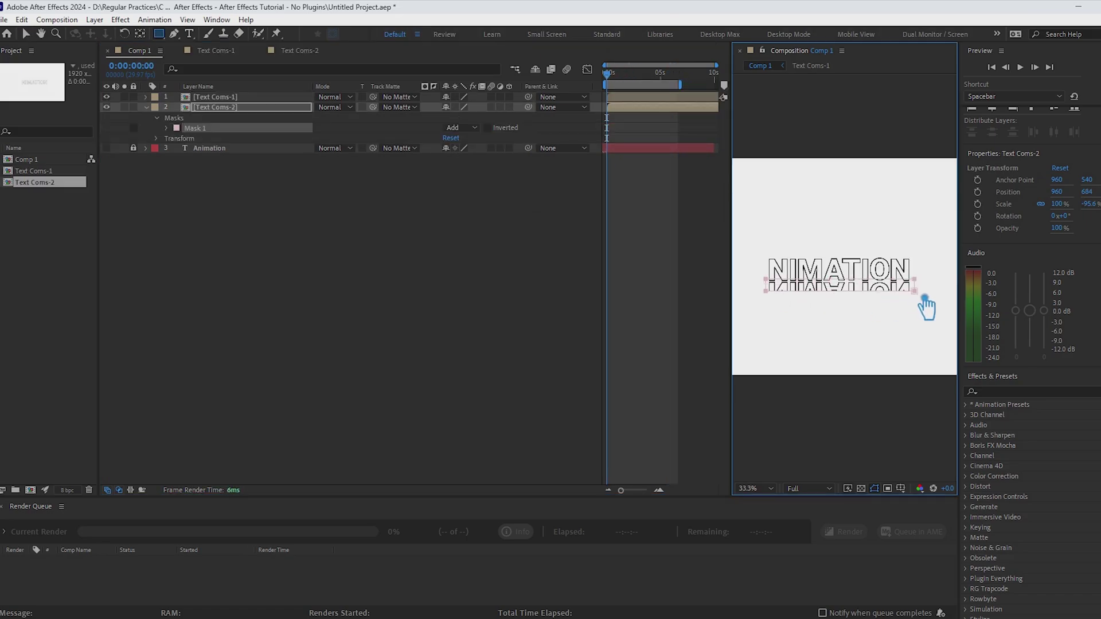
{"action": "scroll", "coordinate": [860, 307], "scroll_direction": "up", "scroll_amount": 1}
{"action": "scroll", "coordinate": [862, 307], "scroll_direction": "down", "scroll_amount": 2}
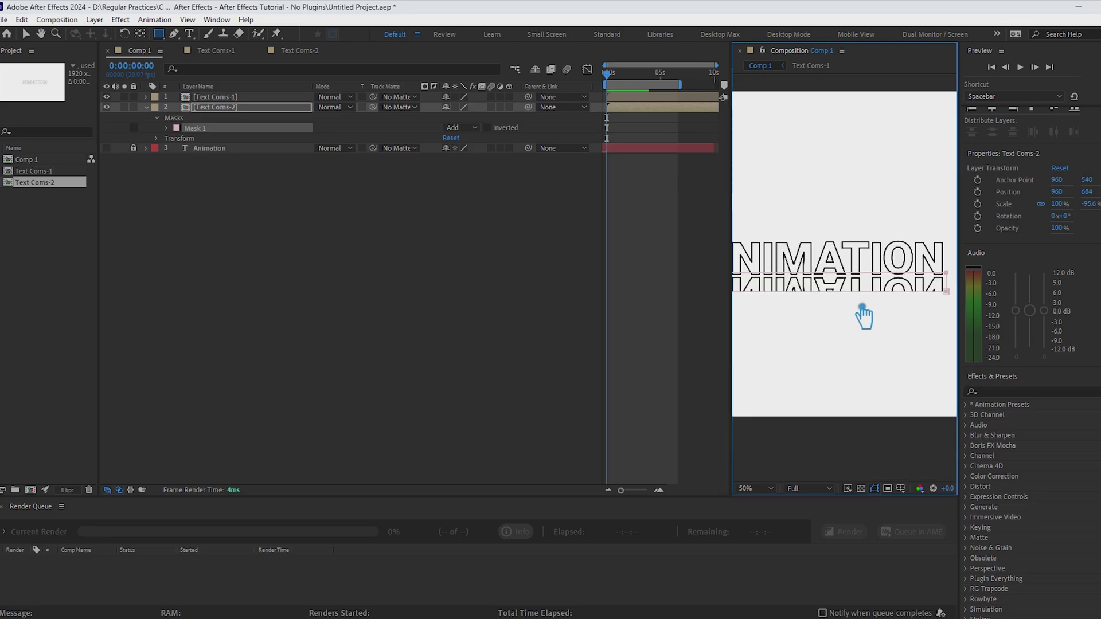
Set the mask feather on the Text Coms-2 layer to 79 pixels so the reflection fades out softly.
{"action": "left_click", "coordinate": [166, 128]}
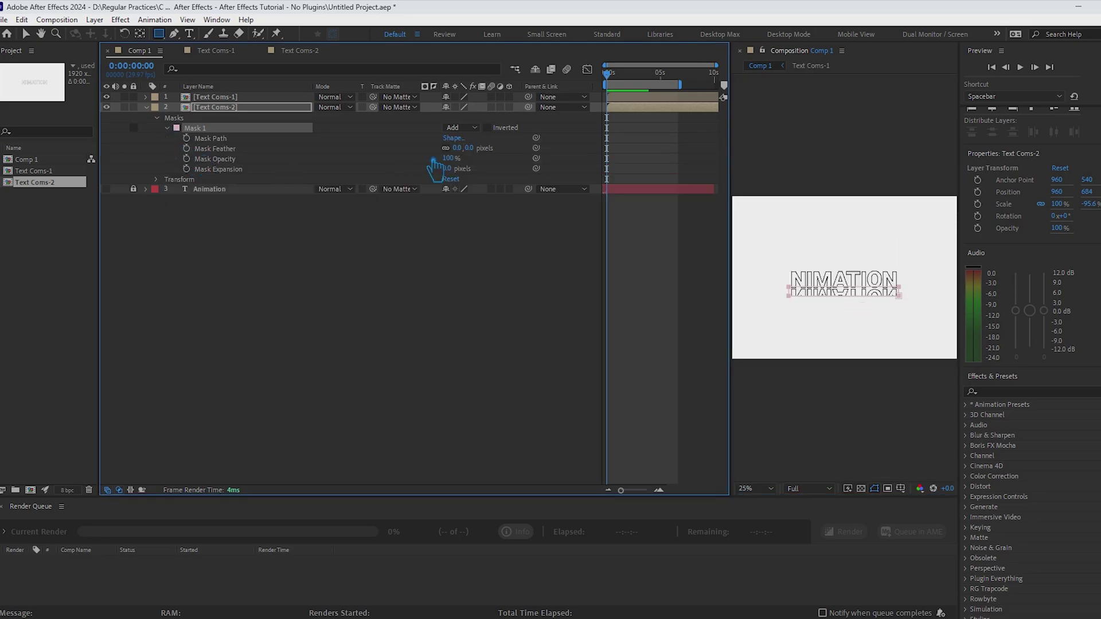
{"action": "left_click_drag", "start_coordinate": [467, 159], "coordinate": [512, 169]}
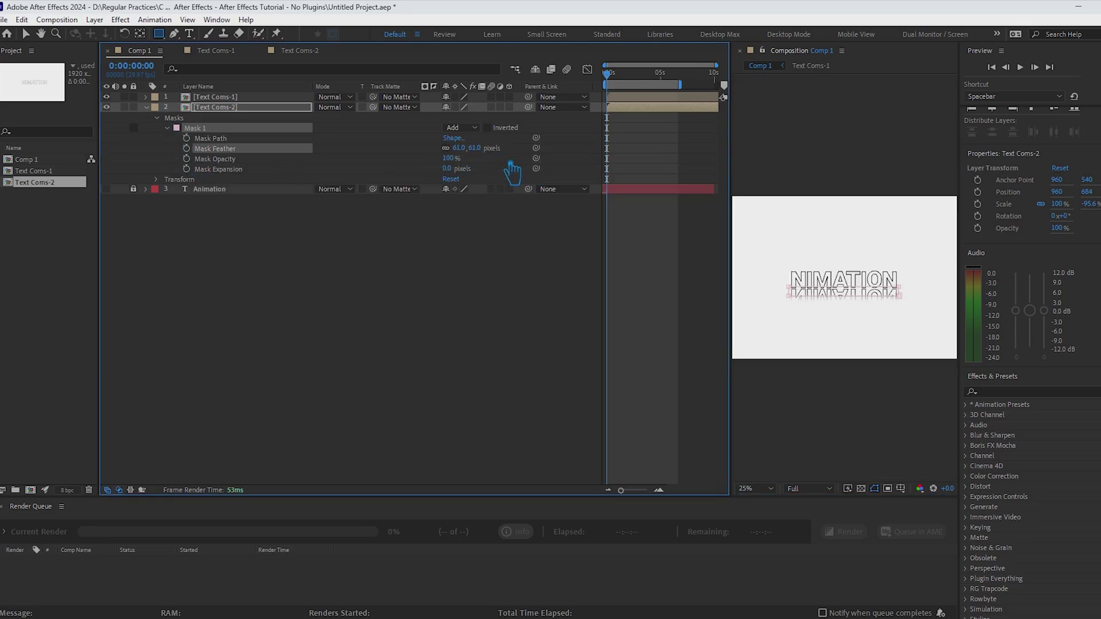
{"action": "scroll", "coordinate": [826, 275], "scroll_direction": "up", "scroll_amount": 2}
{"action": "key", "text": "v"}
{"action": "left_click", "coordinate": [896, 334]}
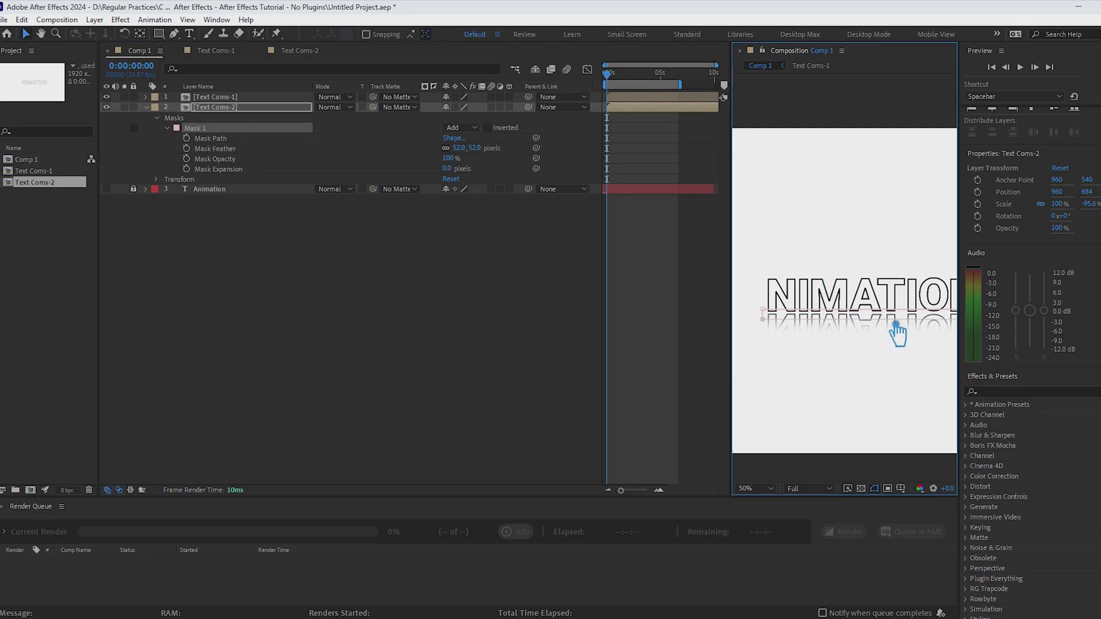
{"action": "mouse_move", "coordinate": [471, 161]}
{"action": "left_mouse_down"}
{"action": "mouse_move", "coordinate": [468, 150]}
{"action": "mouse_move", "coordinate": [484, 155]}
{"action": "left_mouse_up"}
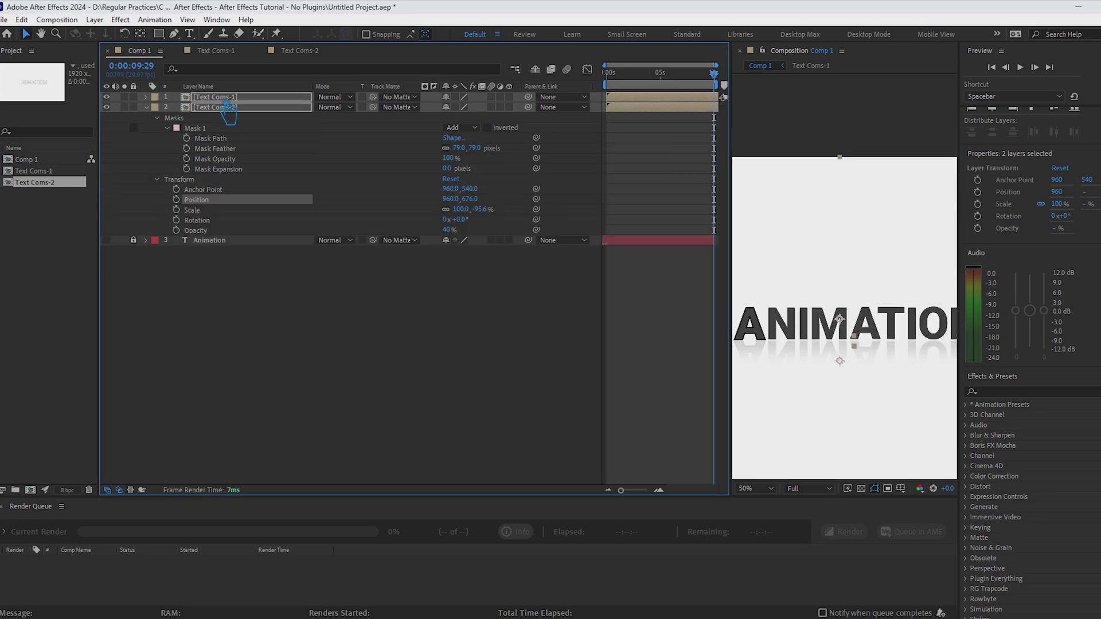
Deselect the layers, save the project and play back the title animation with its reflection.
{"action": "left_click", "coordinate": [75, 184]}
{"action": "left_click", "coordinate": [449, 389]}
{"action": "key", "text": "ctrl+s"}
{"action": "scroll", "coordinate": [875, 392], "scroll_direction": "down", "scroll_amount": 2}
{"action": "left_click_drag", "start_coordinate": [890, 412], "coordinate": [869, 405]}
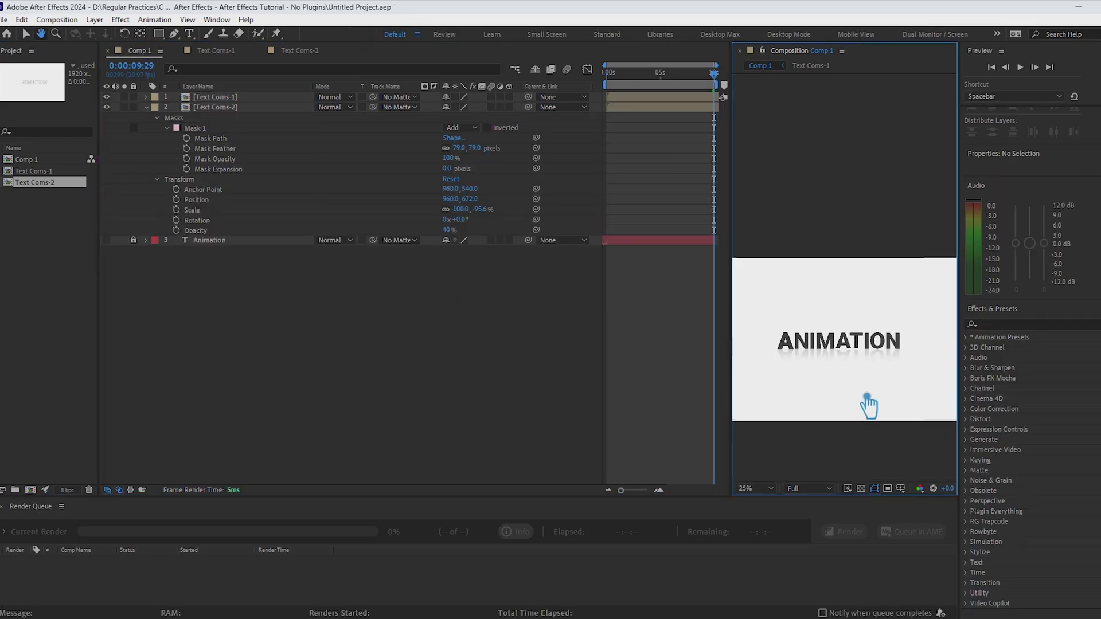
{"action": "key", "text": "space"}
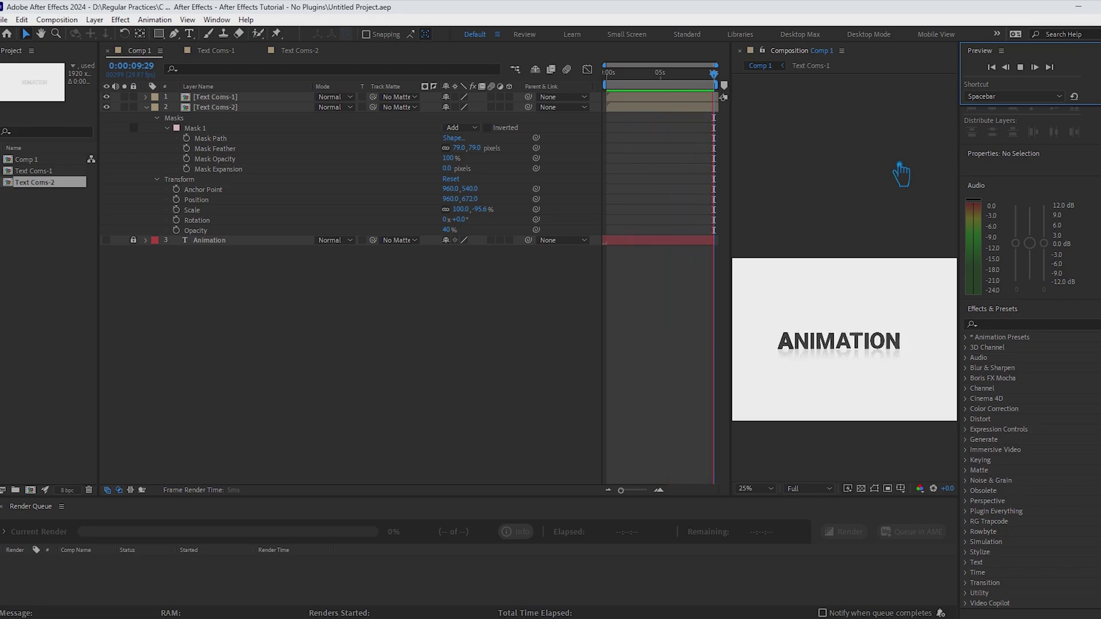
{"action": "key", "text": "space"}
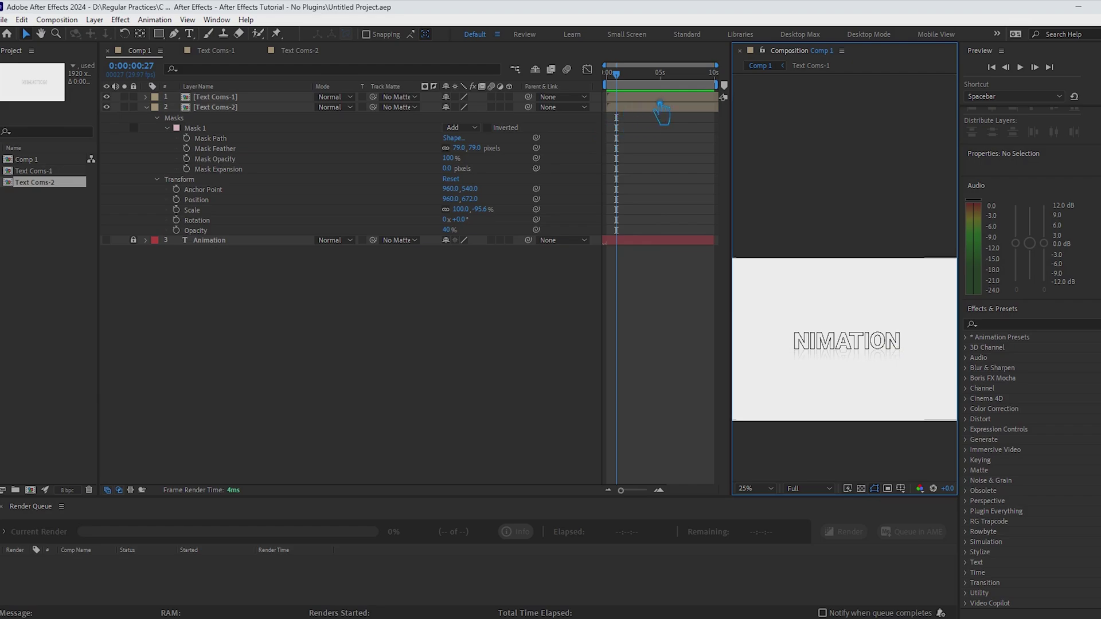
Time-stretch the Text Coms-1 and Text Coms-2 layers together with a stretch factor of 50.
{"action": "left_click", "coordinate": [655, 99]}
{"action": "left_click", "coordinate": [645, 108], "text": "shift"}
{"action": "right_click", "coordinate": [640, 107]}
{"action": "mouse_move", "coordinate": [688, 178]}
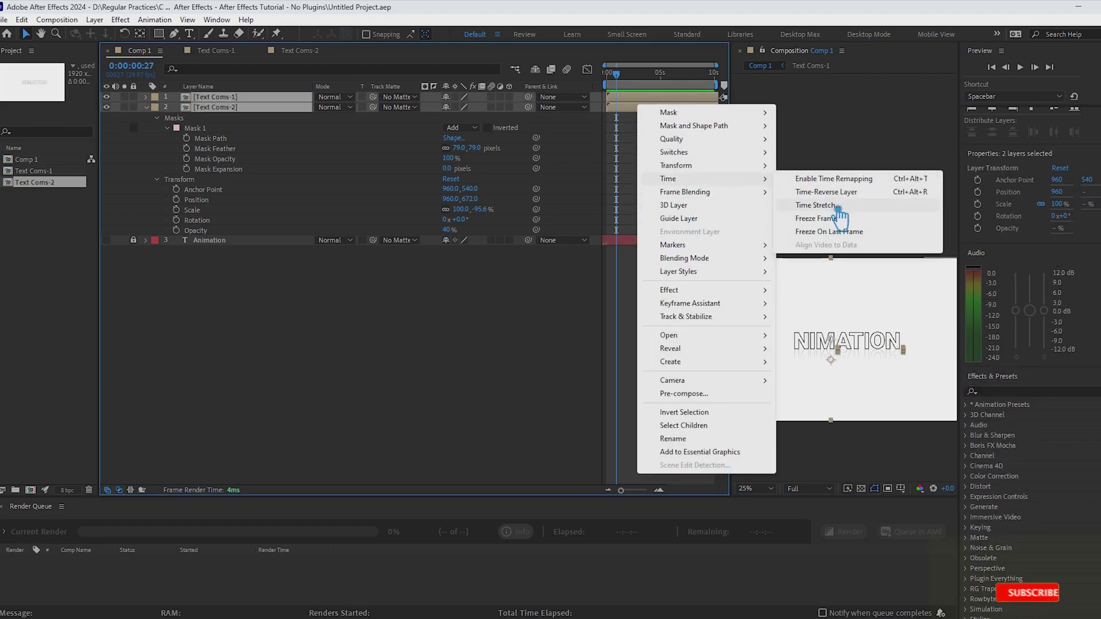
{"action": "left_click", "coordinate": [828, 211]}
{"action": "type", "text": "50"}
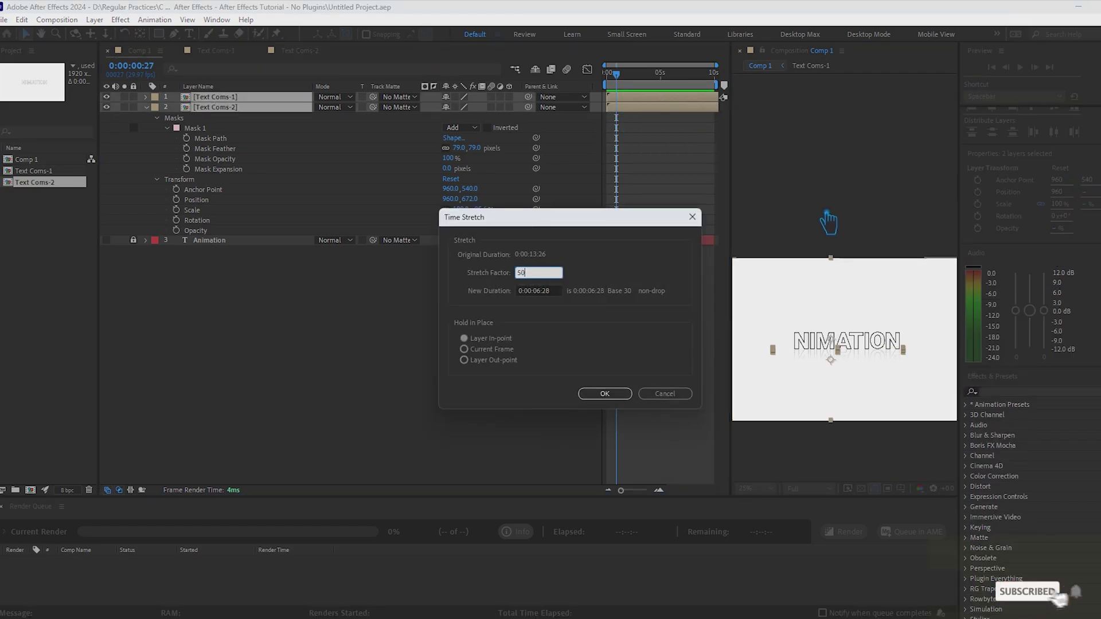
{"action": "left_click", "coordinate": [604, 394]}
Play back the Text Coms-1 title animation and scrub through the hops to the fully filled word.
{"action": "key", "text": "space"}
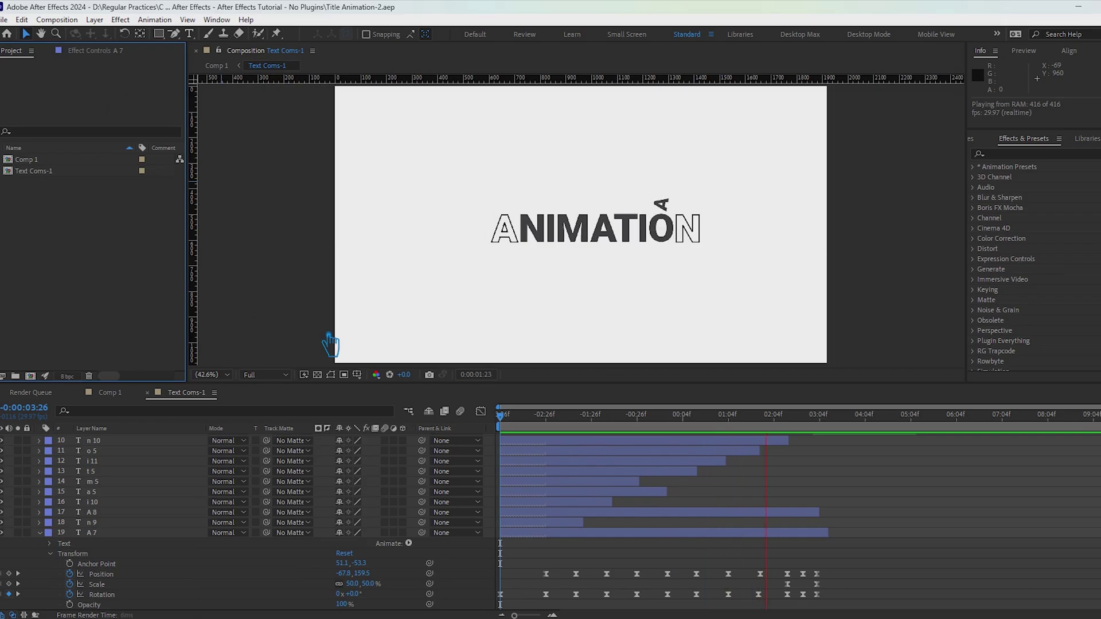
{"action": "left_click", "coordinate": [544, 211]}
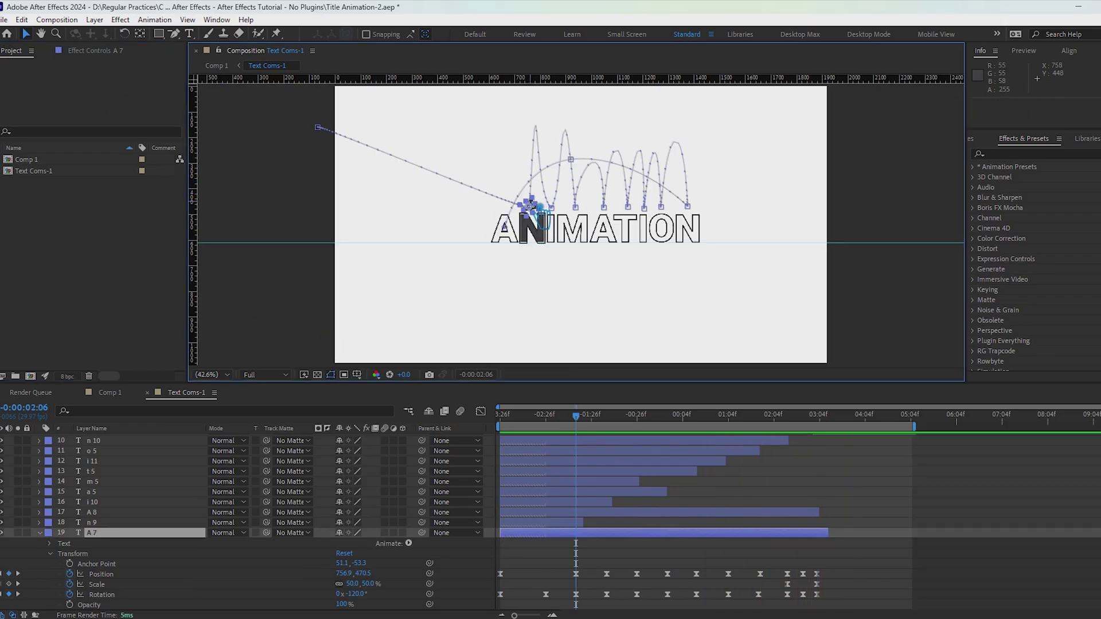
{"action": "left_click", "coordinate": [579, 290]}
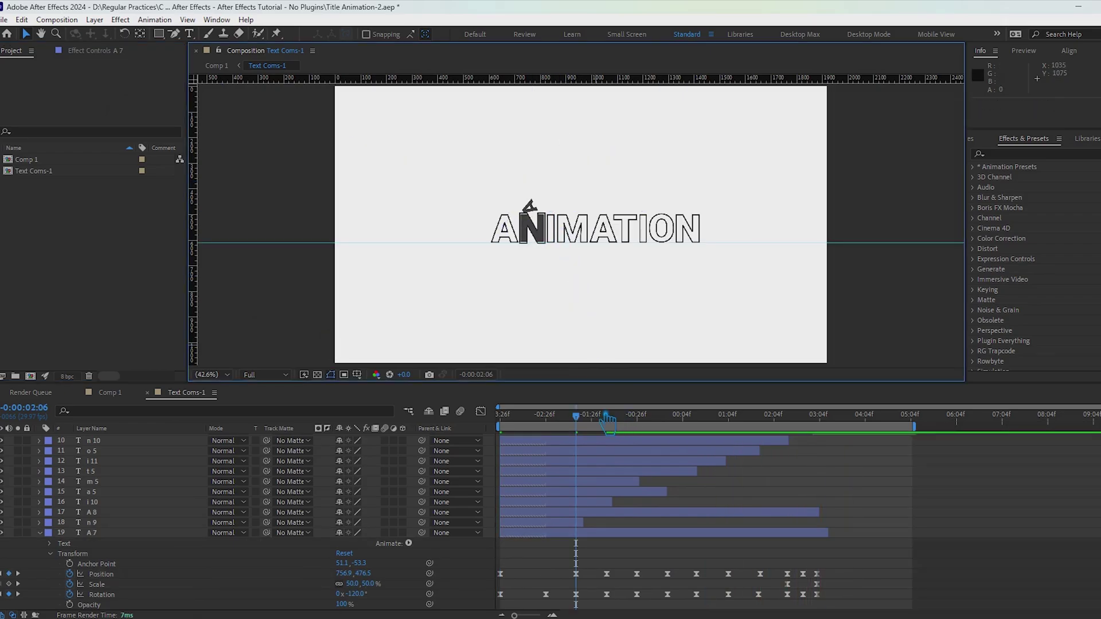
{"action": "key", "text": "Page_Up"}
{"action": "key", "text": "Page_Up"}
{"action": "key", "text": "Page_Up"}
{"action": "left_click_drag", "start_coordinate": [577, 415], "coordinate": [833, 431]}
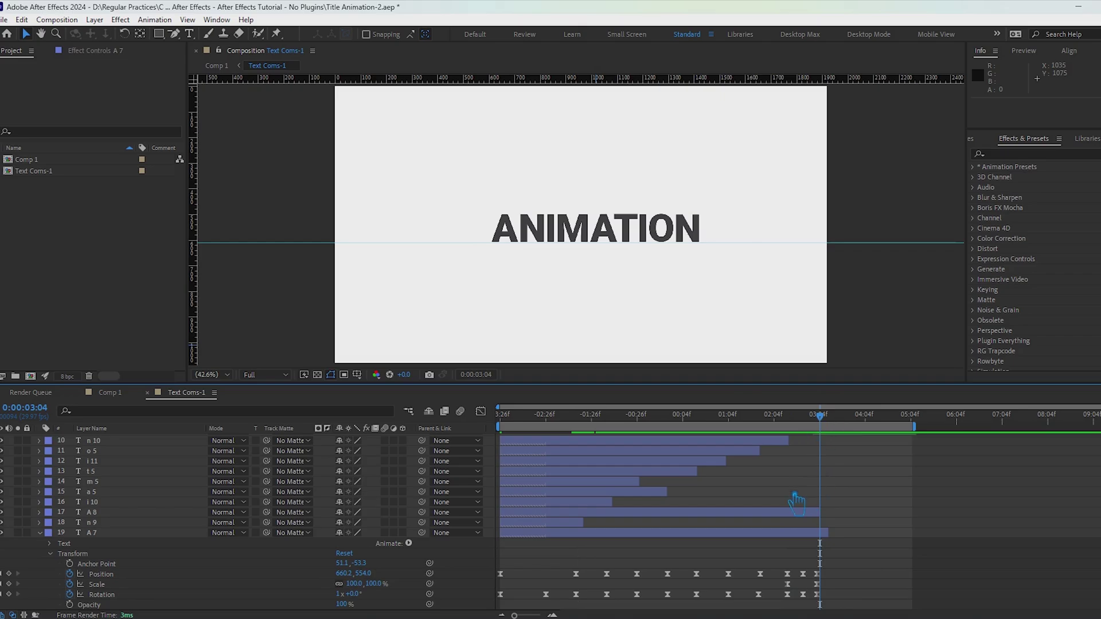
Change the fill colour of the hopping letter layer A 7 to blue 00A8FF.
{"action": "left_click", "coordinate": [797, 532]}
{"action": "left_click", "coordinate": [1007, 314]}
{"action": "left_click_drag", "start_coordinate": [326, 241], "coordinate": [327, 238]}
{"action": "left_click_drag", "start_coordinate": [327, 233], "coordinate": [327, 245]}
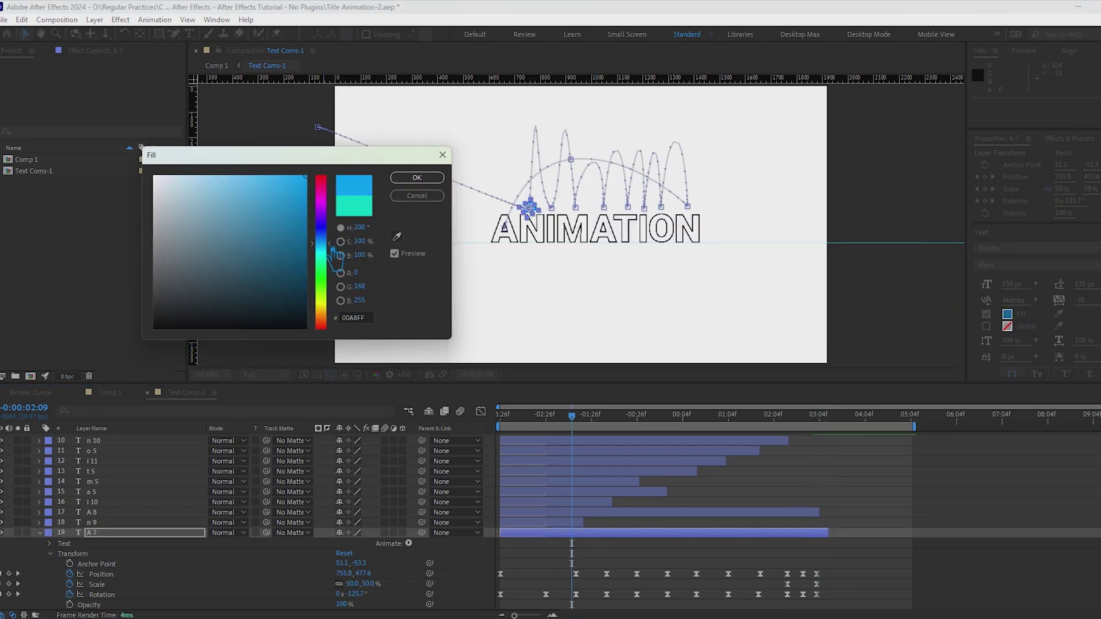
{"action": "left_click", "coordinate": [418, 177]}
Set the fill of the first landed letter, layer n 5, to the same blue 00A8FF.
{"action": "left_click_drag", "start_coordinate": [584, 418], "coordinate": [587, 429]}
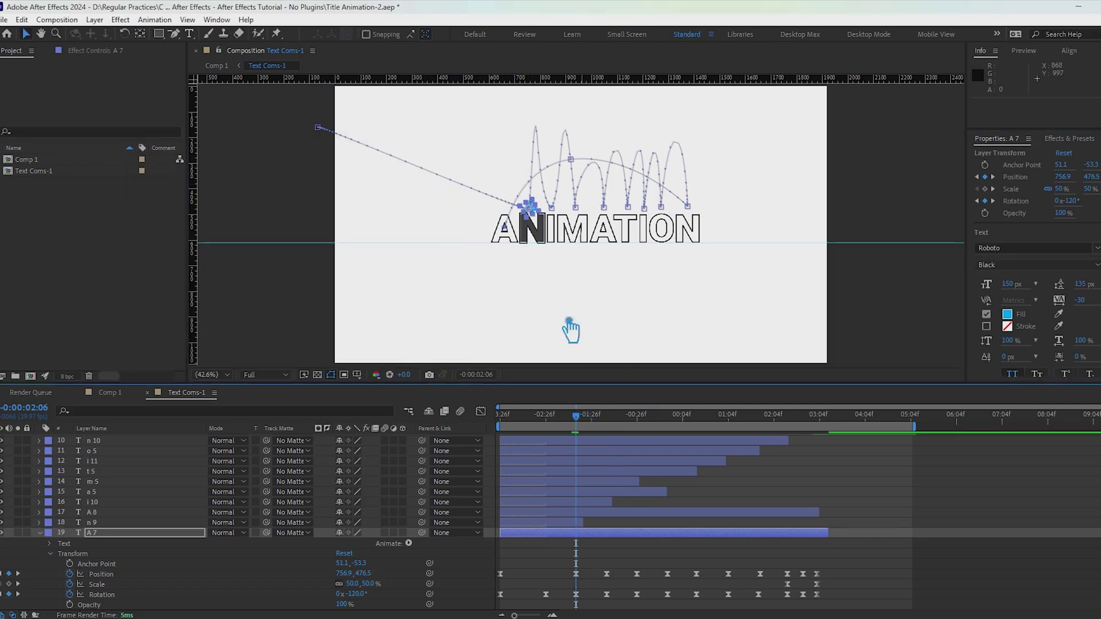
{"action": "left_click", "coordinate": [545, 238]}
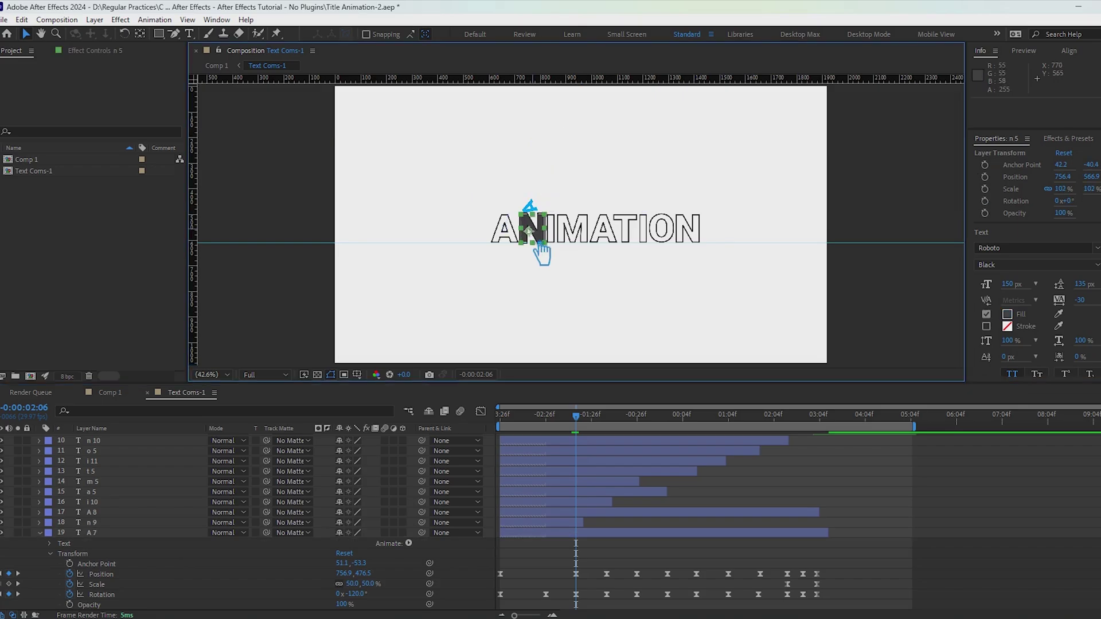
{"action": "scroll", "coordinate": [240, 531], "scroll_direction": "up", "scroll_amount": 2}
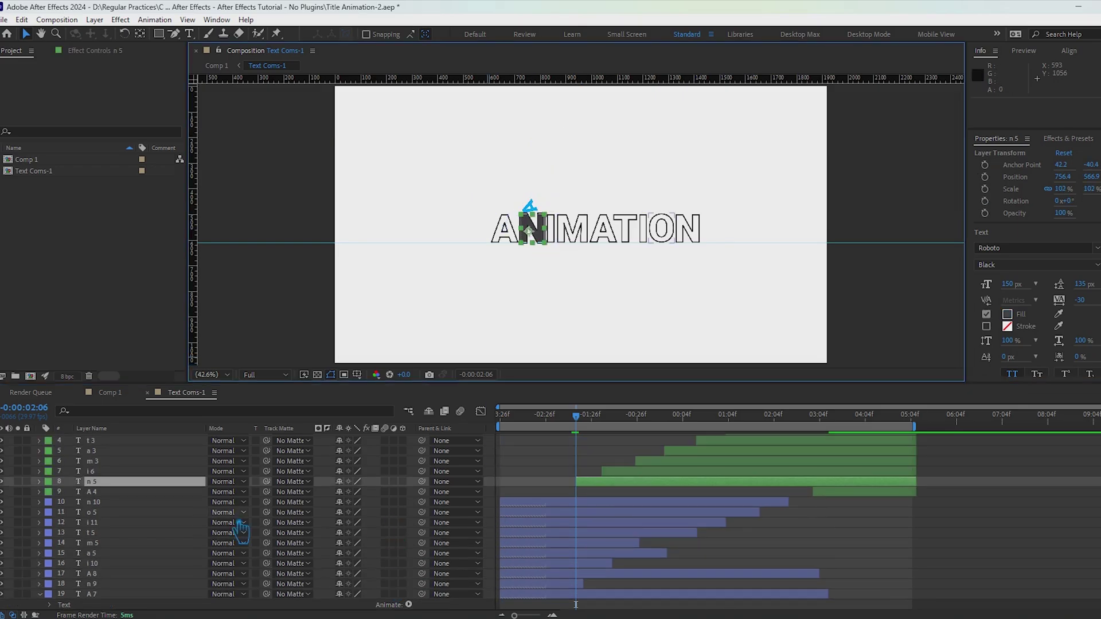
{"action": "left_click", "coordinate": [1007, 314]}
{"action": "key", "text": "ctrl+v"}
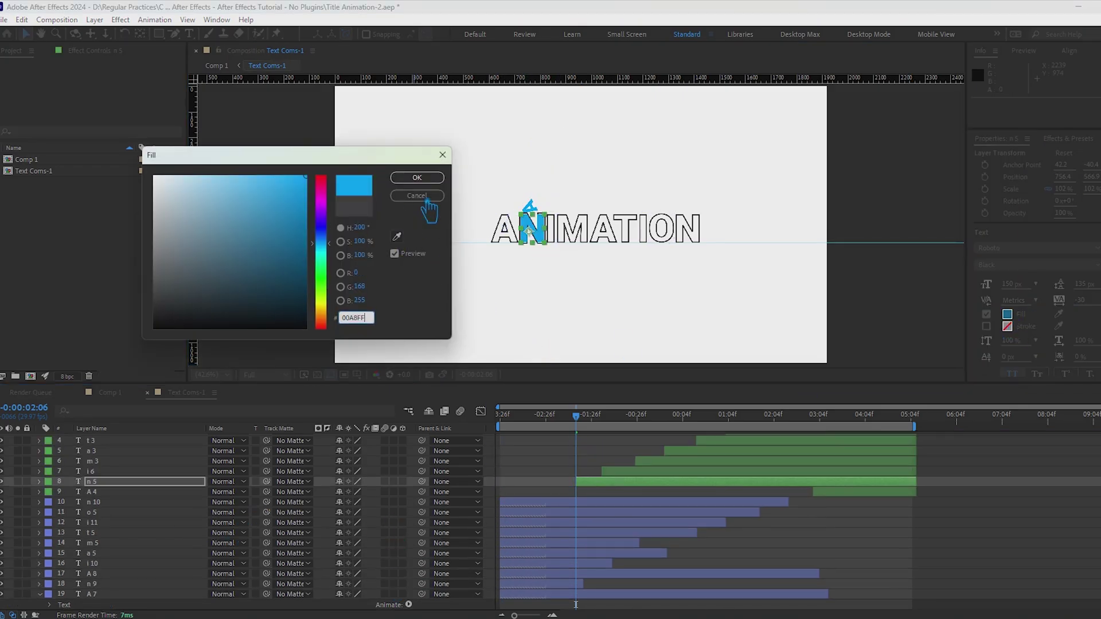
{"action": "left_click", "coordinate": [417, 177]}
Move to the second landing and set the fill of letter layer i 6 to 00A8FF.
{"action": "left_click_drag", "start_coordinate": [576, 416], "coordinate": [618, 430]}
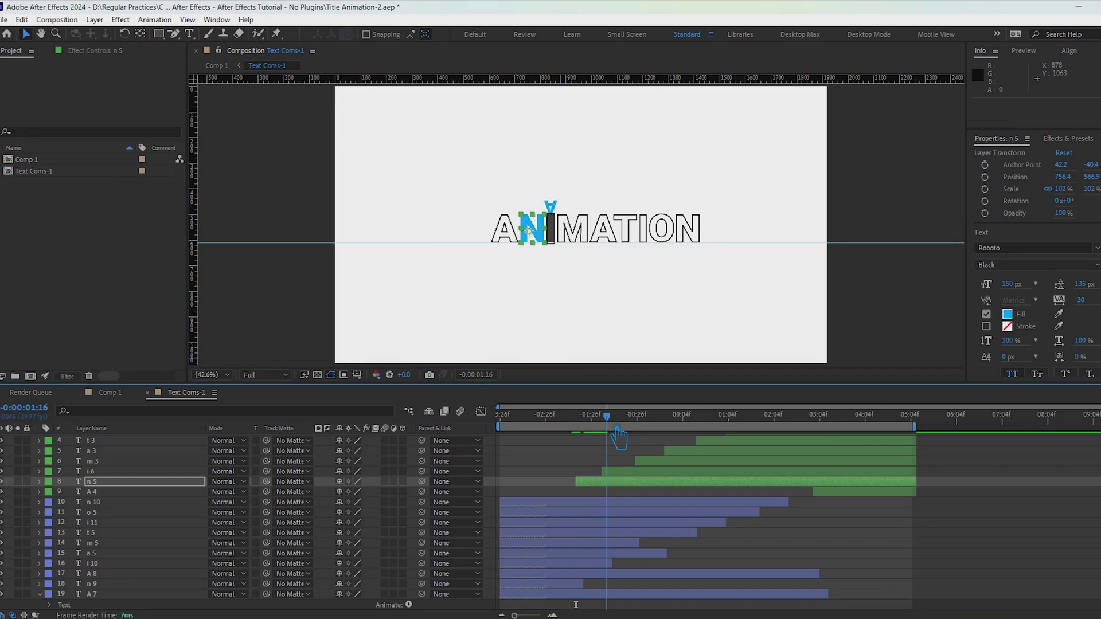
{"action": "left_click", "coordinate": [555, 228]}
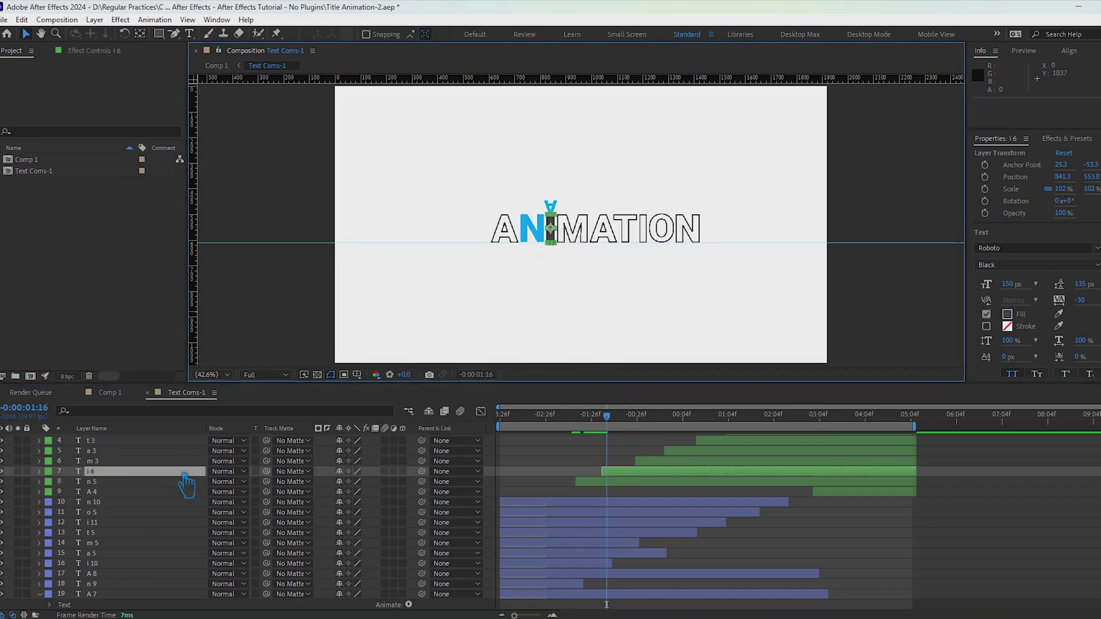
{"action": "left_click", "coordinate": [1008, 314]}
{"action": "key", "text": "ctrl+v"}
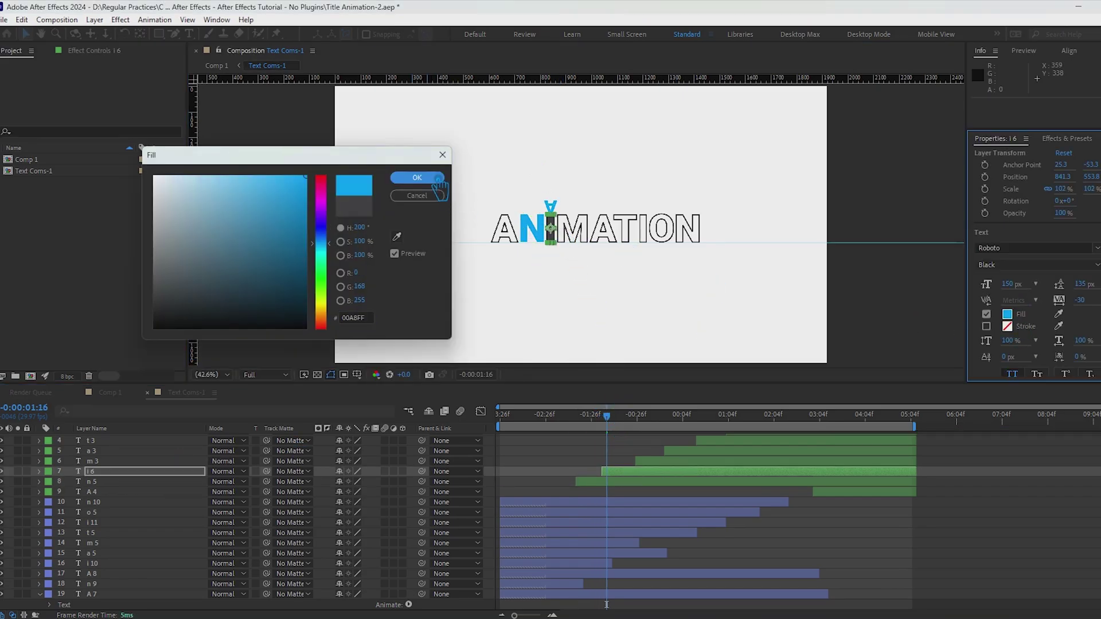
{"action": "left_click", "coordinate": [418, 177]}
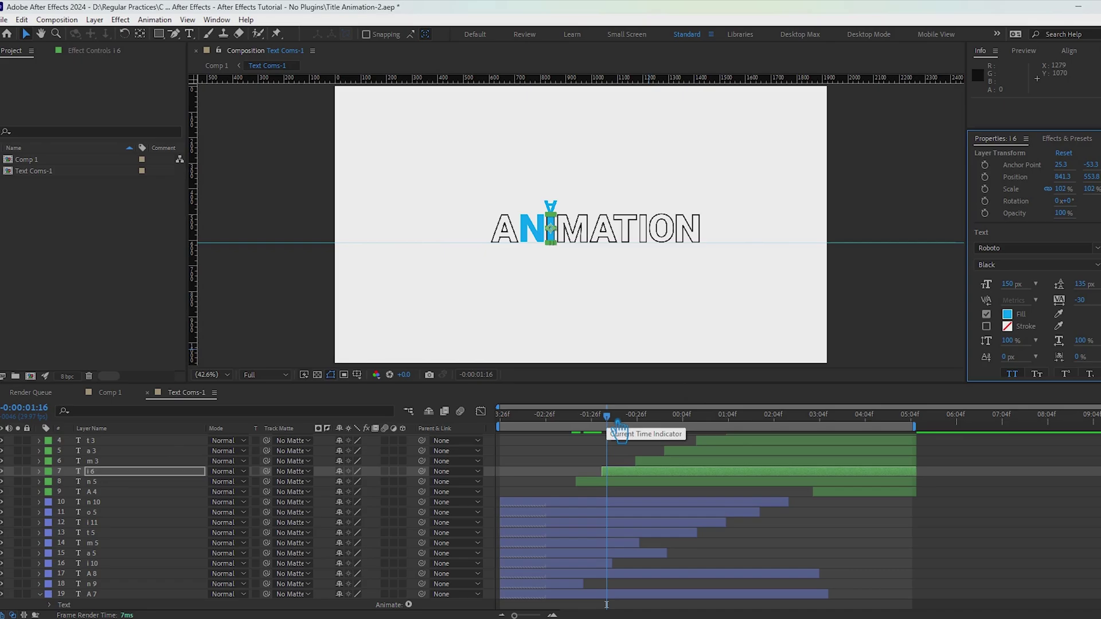
Pick a teal fill, 26D4C2, for letter layer i 6 and copy its hex code.
{"action": "left_click", "coordinate": [1008, 314]}
{"action": "left_click", "coordinate": [321, 255]}
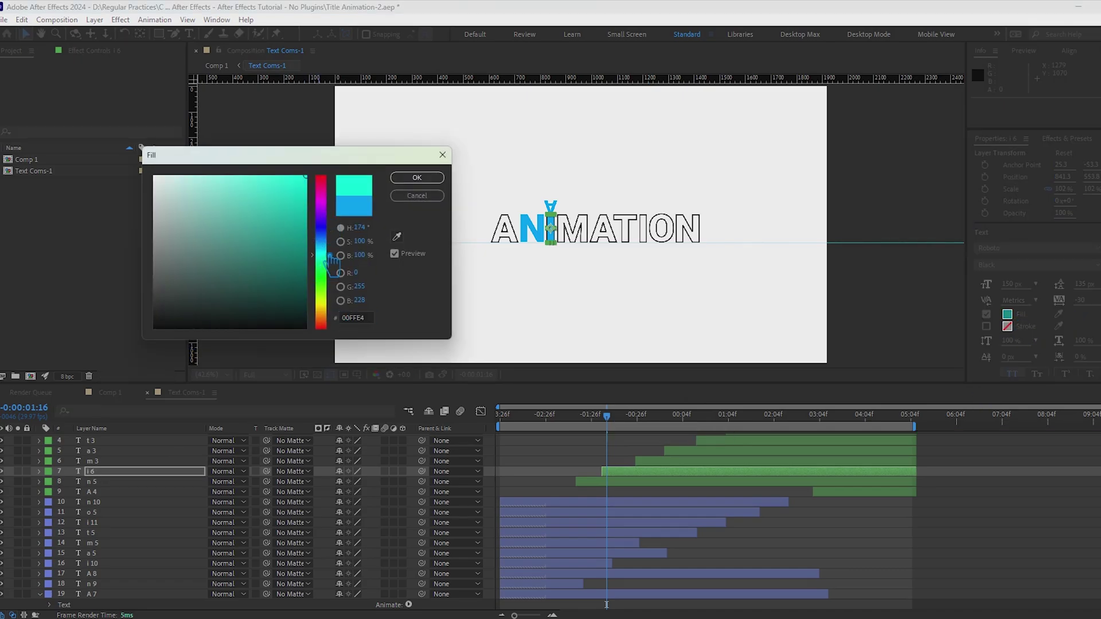
{"action": "left_click", "coordinate": [279, 201]}
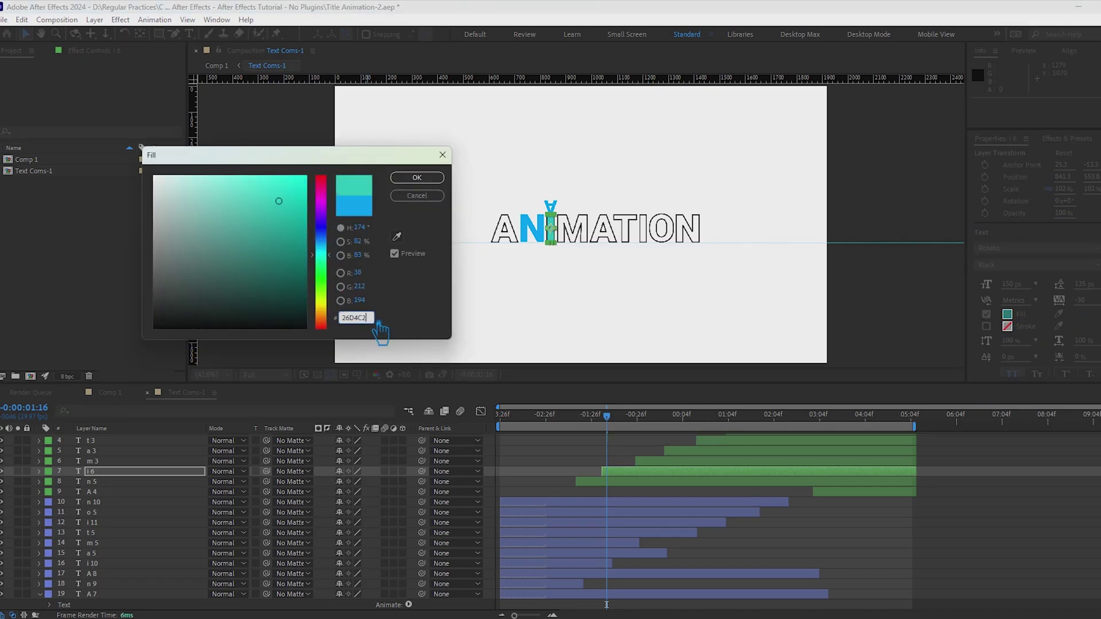
{"action": "left_click", "coordinate": [416, 178]}
Return to the first landing and change the fill of letter layer n 5 to 26D4C2.
{"action": "left_click_drag", "start_coordinate": [607, 416], "coordinate": [578, 416]}
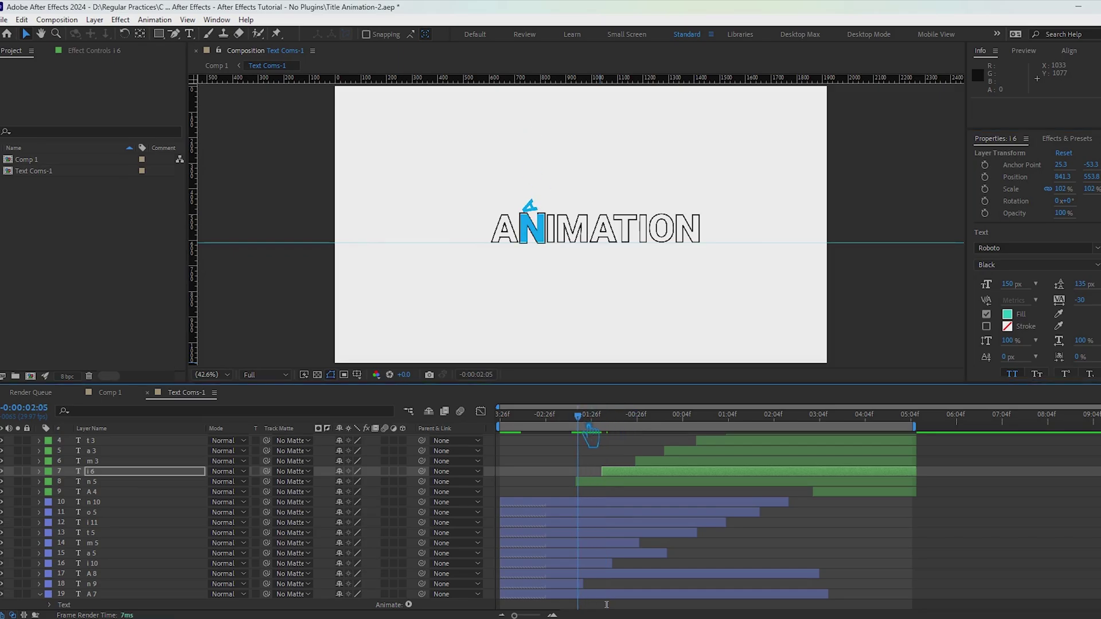
{"action": "left_click", "coordinate": [544, 236]}
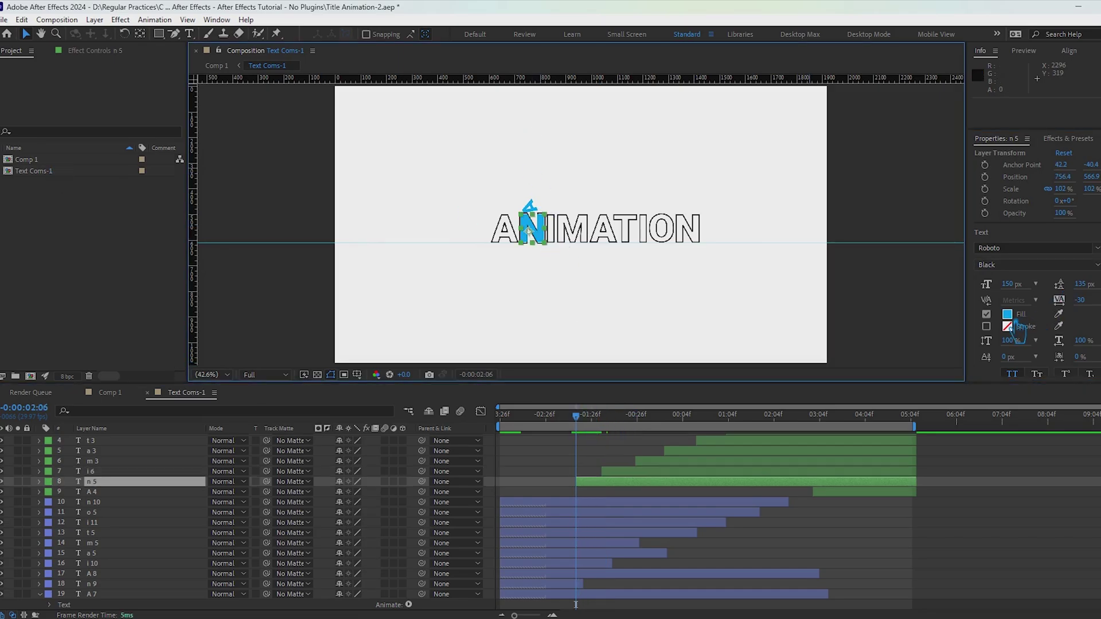
{"action": "left_click", "coordinate": [1007, 316]}
{"action": "type", "text": "26D4C2"}
{"action": "left_click", "coordinate": [418, 178]}
Recolour the hopping letter layer A 7 with the fill 26D4C2.
{"action": "left_click", "coordinate": [535, 203]}
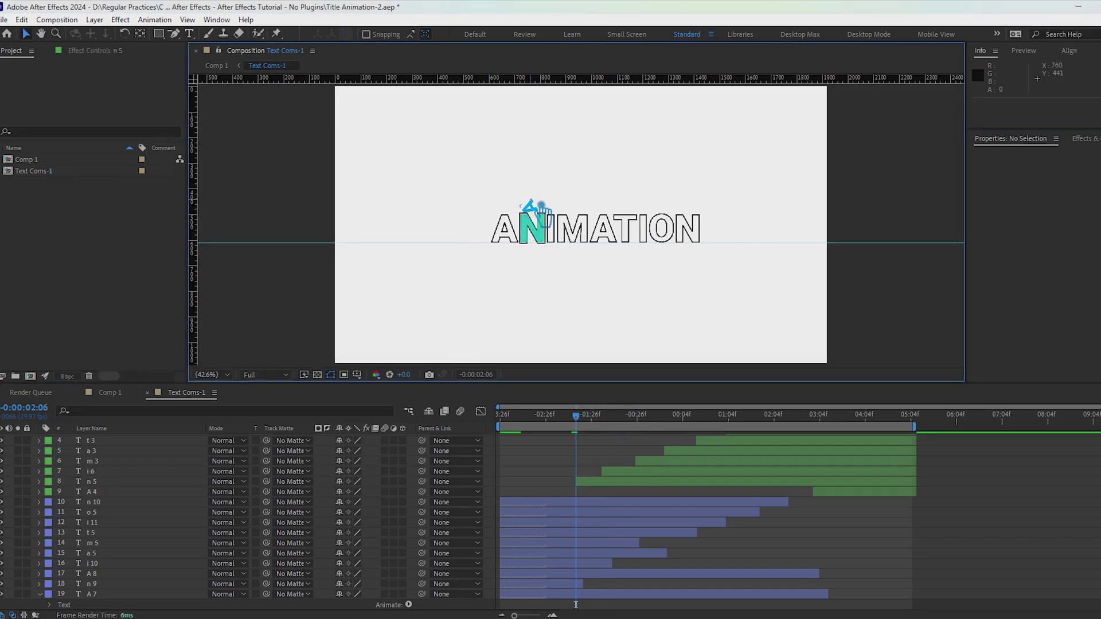
{"action": "left_click", "coordinate": [538, 207]}
{"action": "left_click", "coordinate": [1006, 314]}
{"action": "type", "text": "26D4C2"}
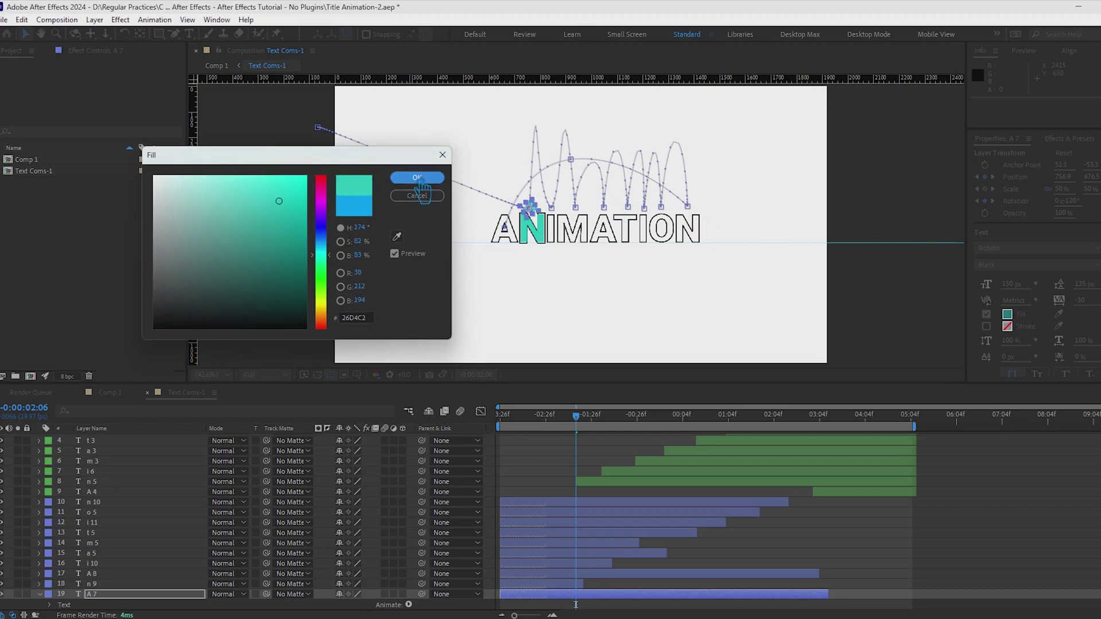
{"action": "left_click", "coordinate": [418, 179]}
Go to the landing on the M and set the filled M letter's colour to 26D4C2.
{"action": "left_click_drag", "start_coordinate": [578, 416], "coordinate": [647, 419]}
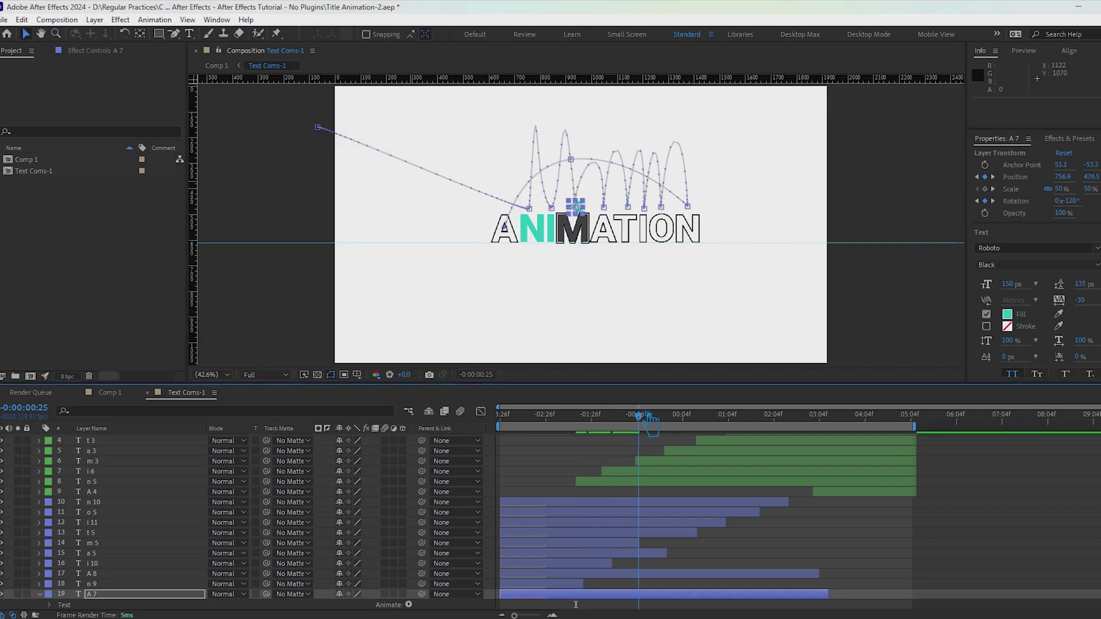
{"action": "left_click", "coordinate": [579, 231]}
{"action": "left_click", "coordinate": [1006, 315]}
{"action": "type", "text": "26D4C2"}
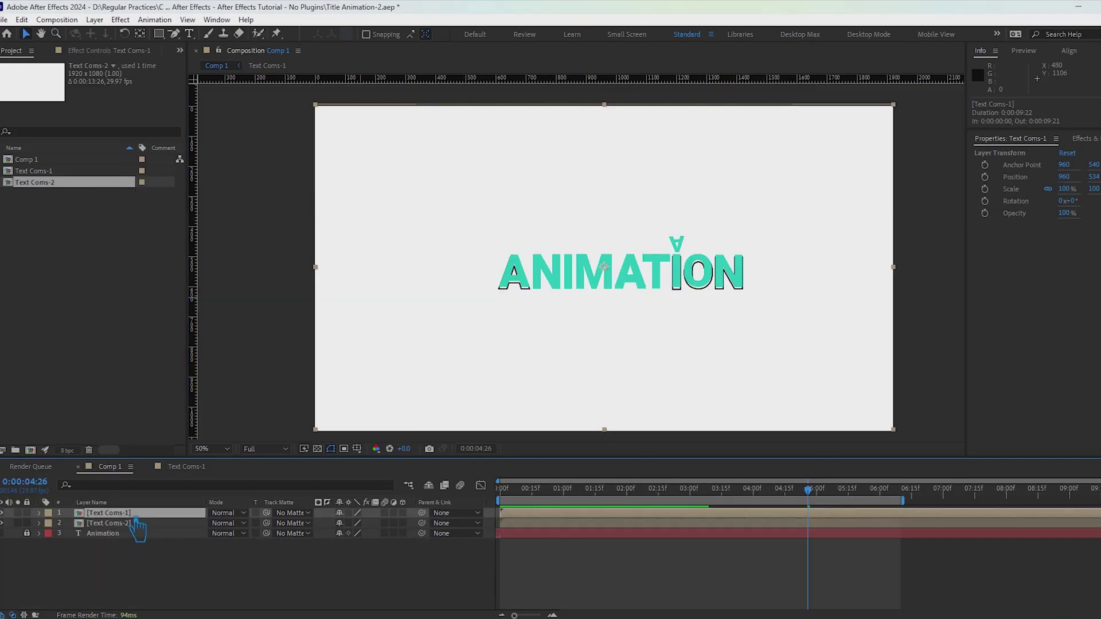
Check the time stretch settings of the Text Coms-1 layer in Comp 1 and close them without changes.
{"action": "right_click", "coordinate": [138, 513]}
{"action": "mouse_move", "coordinate": [226, 219]}
{"action": "left_click", "coordinate": [338, 245]}
{"action": "left_click", "coordinate": [665, 395]}
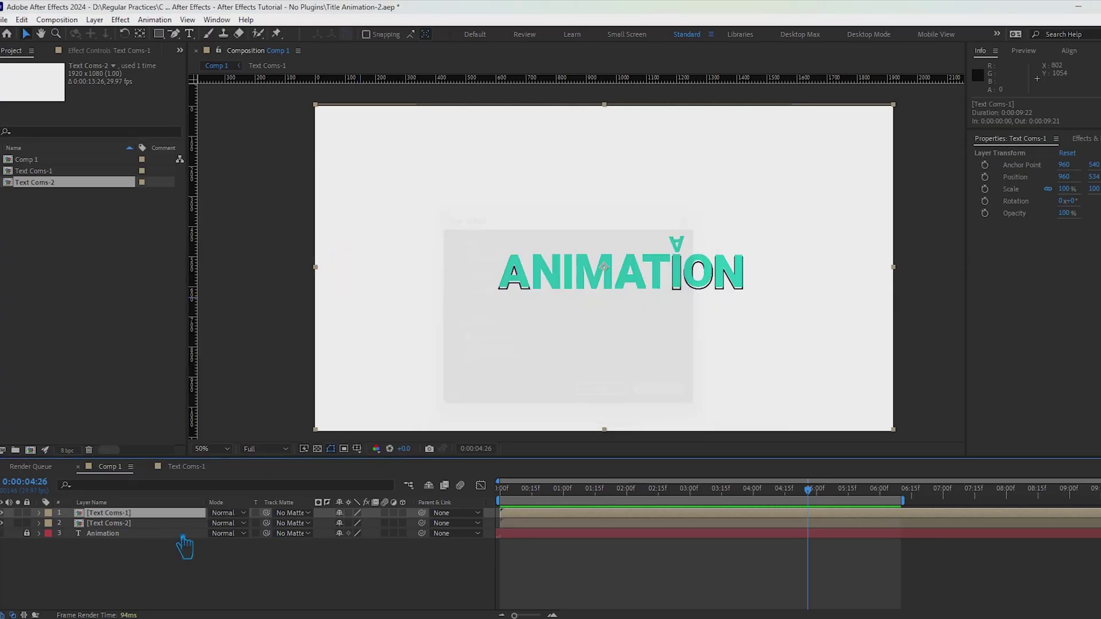
Apply a time stretch to the Text Coms-2 layer in Comp 1.
{"action": "right_click", "coordinate": [127, 523]}
{"action": "mouse_move", "coordinate": [209, 229]}
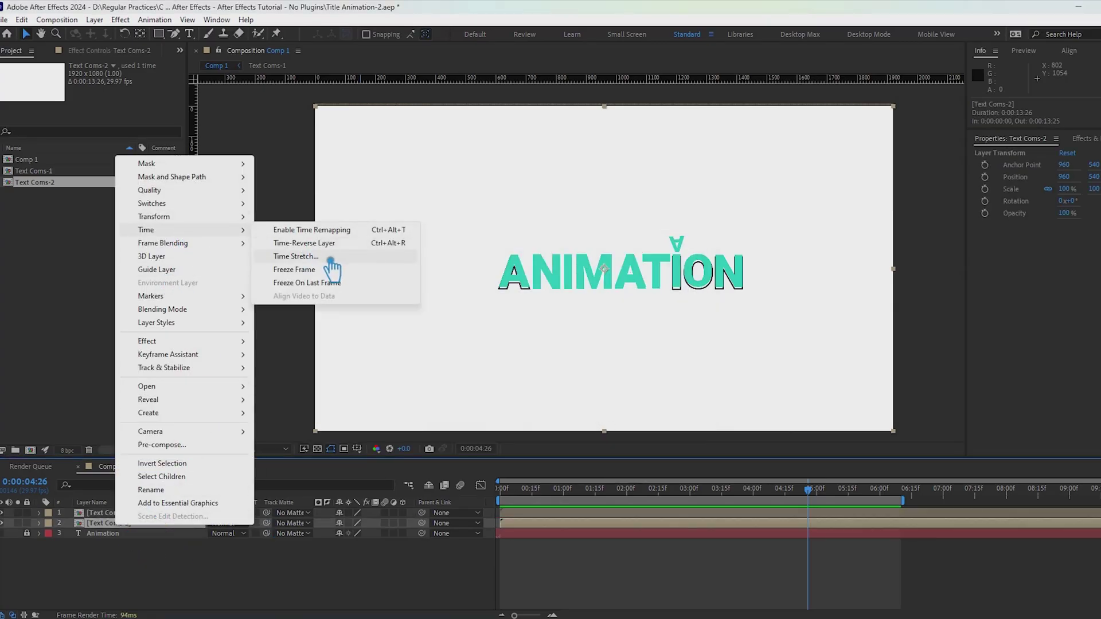
{"action": "left_click", "coordinate": [329, 256]}
{"action": "left_click", "coordinate": [590, 395]}
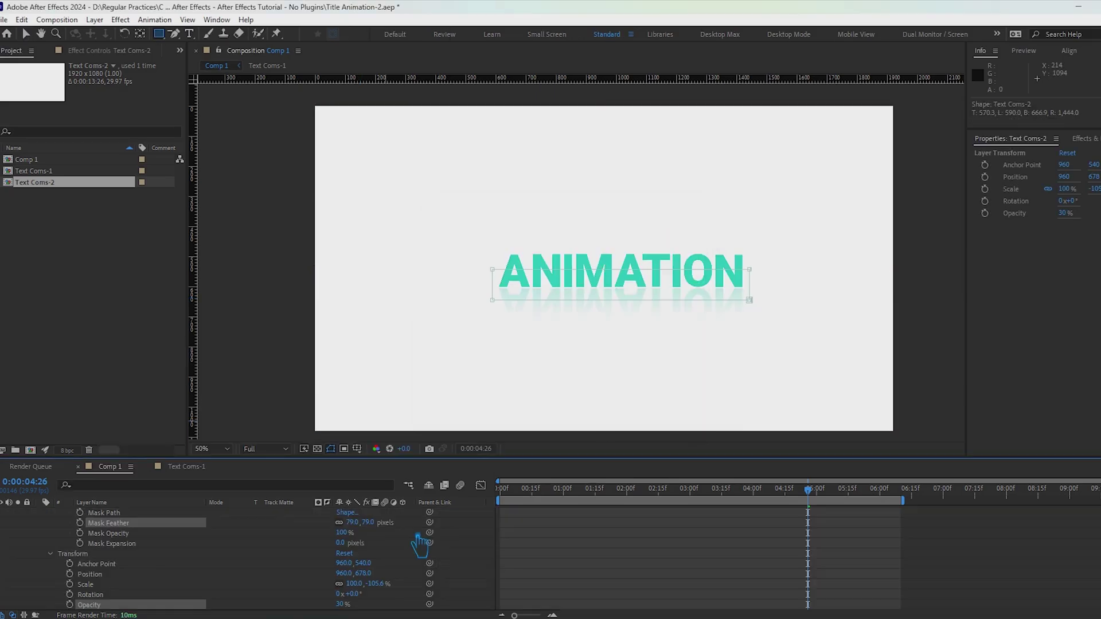